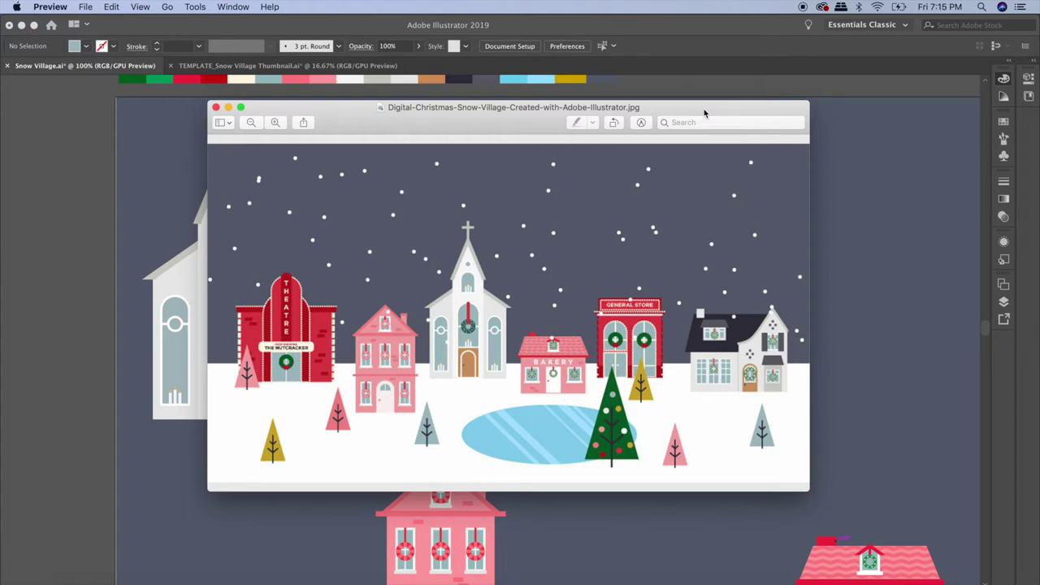
- Shift the Preview snow-village reference window aside to compare it with the Illustrator artwork
left_click_drag(504, 108, 488, 124)
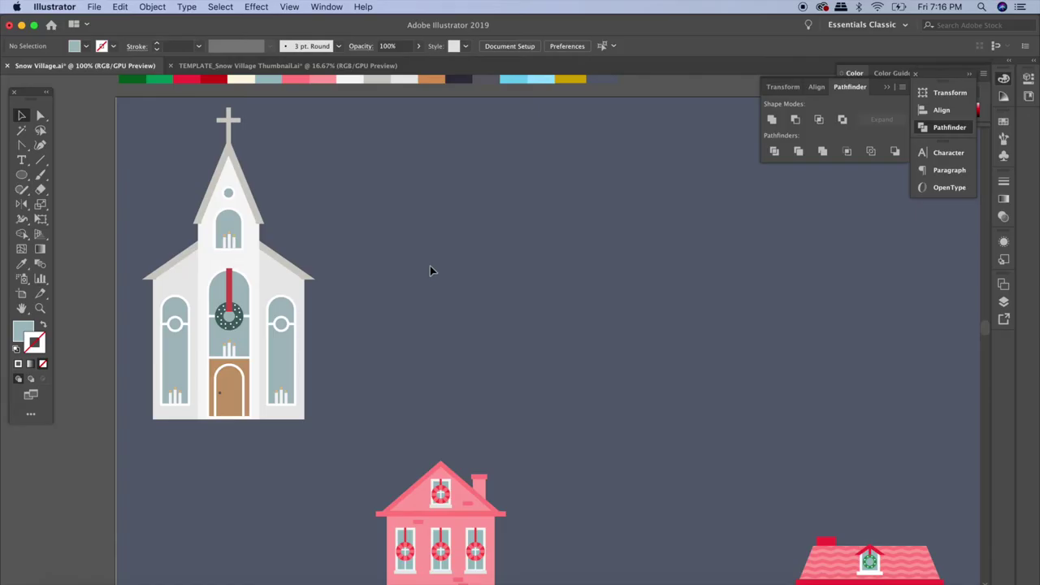
key("space")
left_click_drag(308, 266, 395, 251)
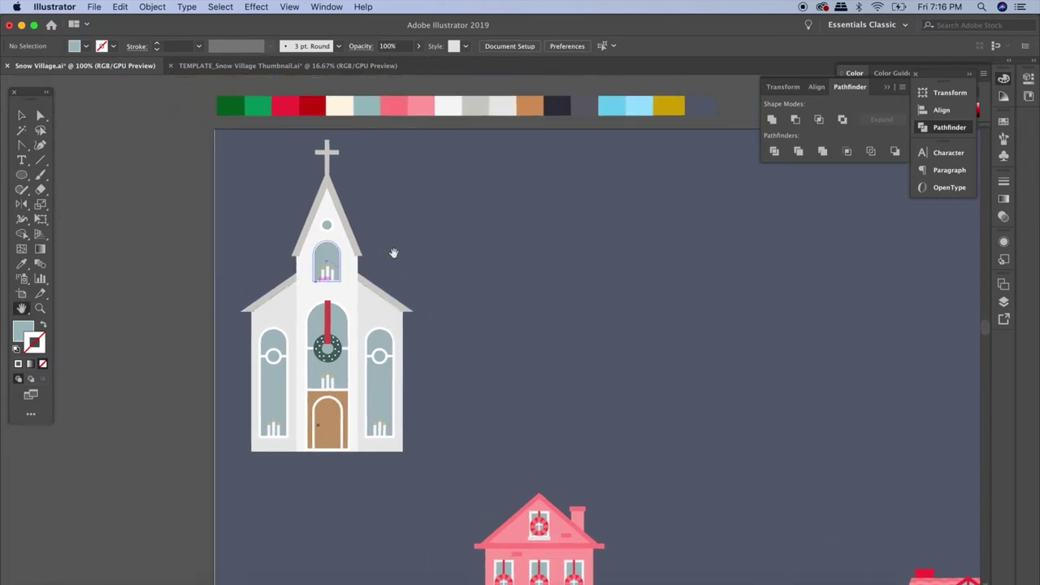
key("super+plus")
scroll(393, 253, "left", 5)
scroll(394, 252, "up", 3)
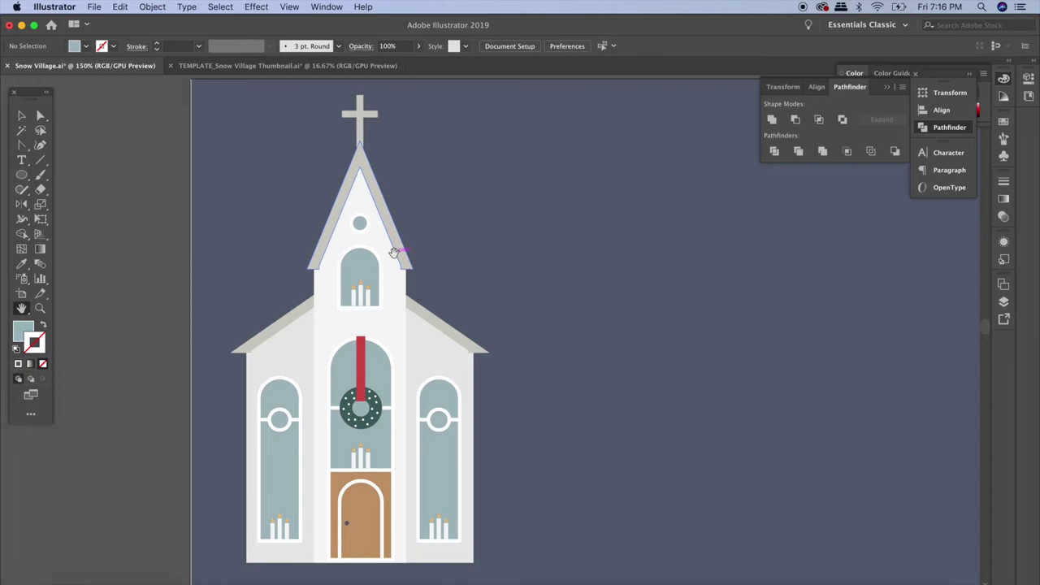
left_click(21, 117)
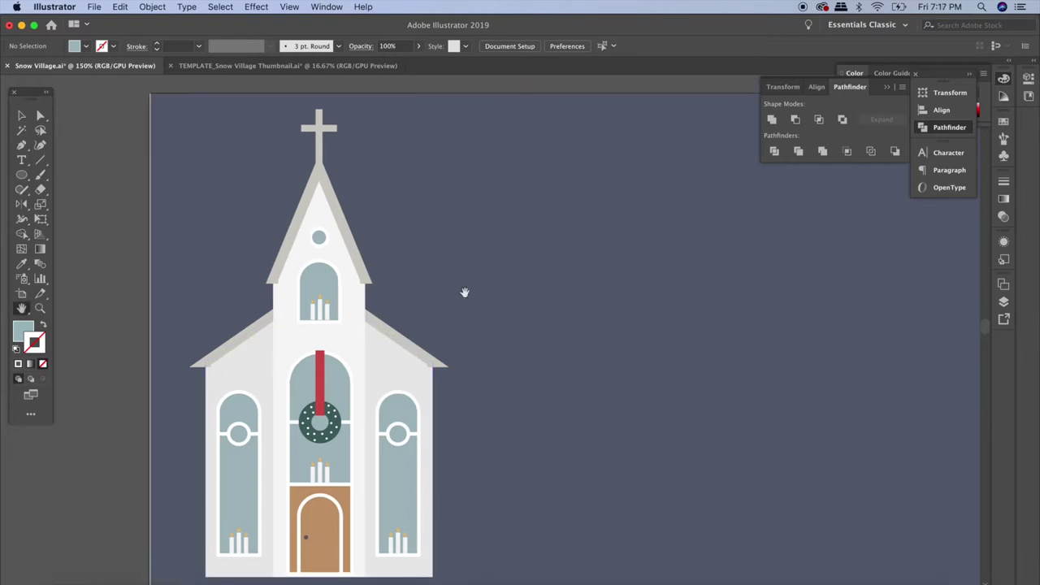
left_click_drag(464, 292, 531, 414)
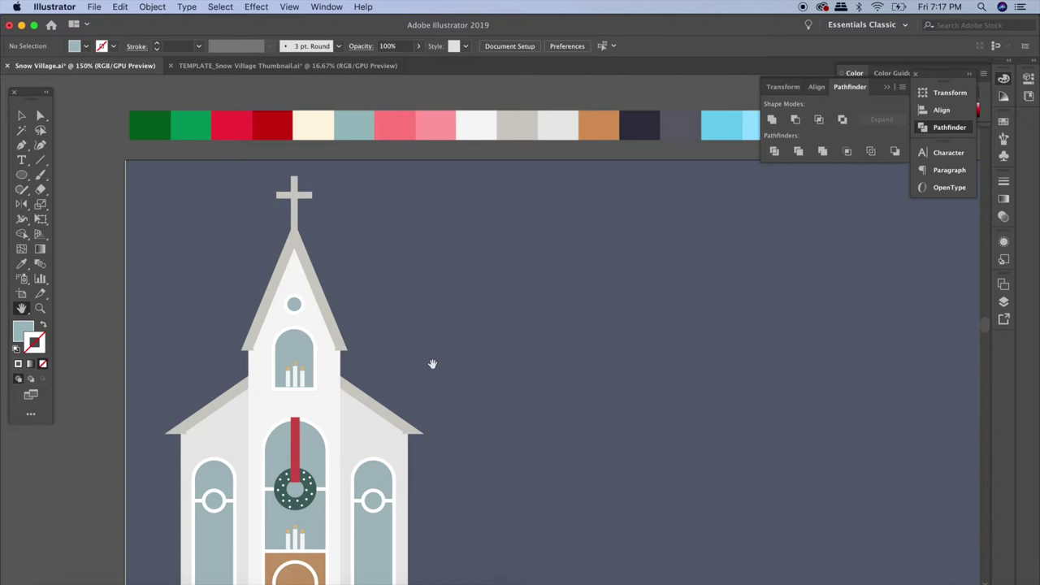
key("i")
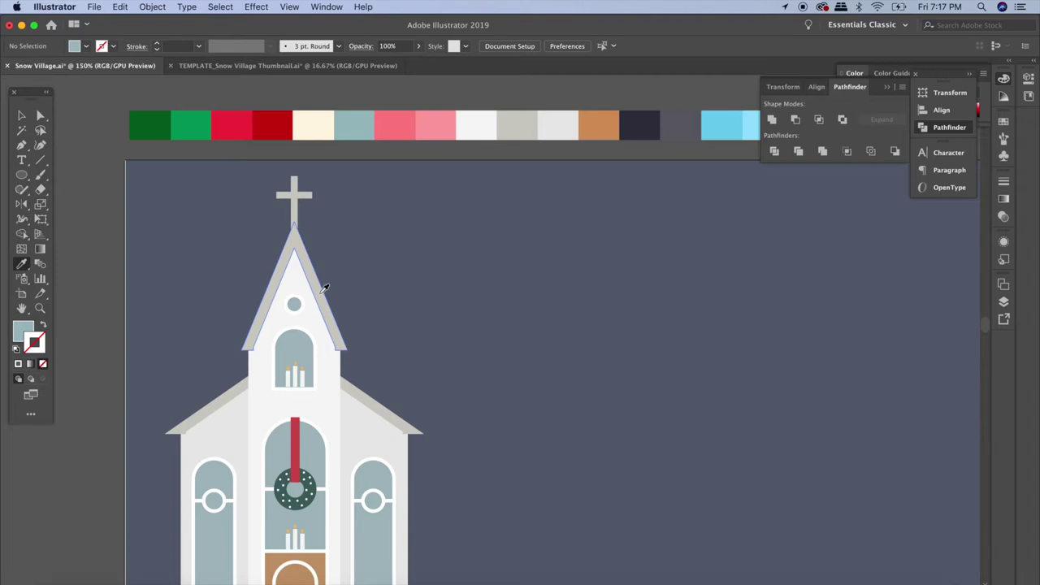
scroll(325, 288, "down", 3)
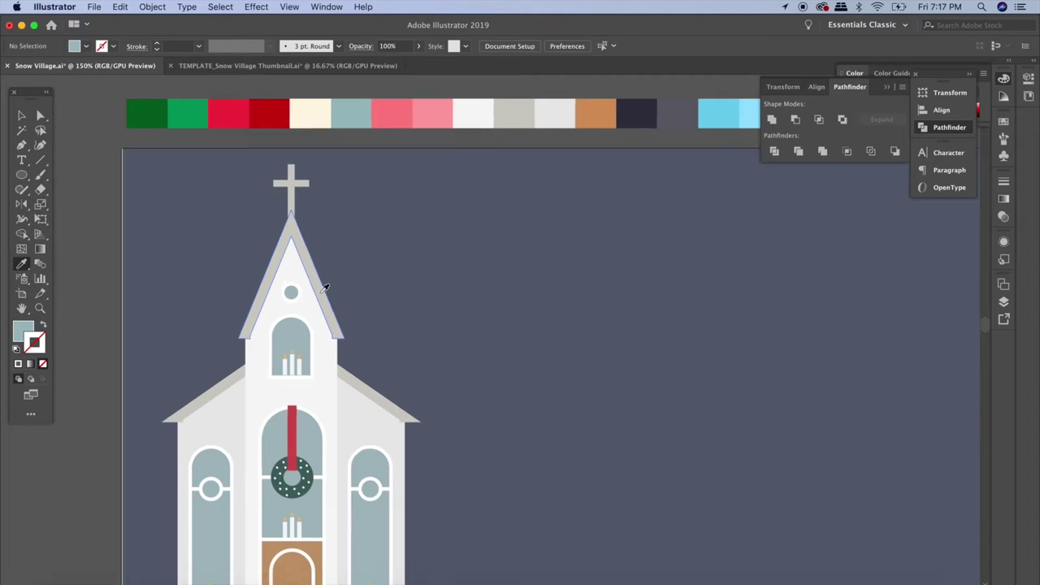
scroll(325, 289, "down", 2)
scroll(325, 288, "right", 3)
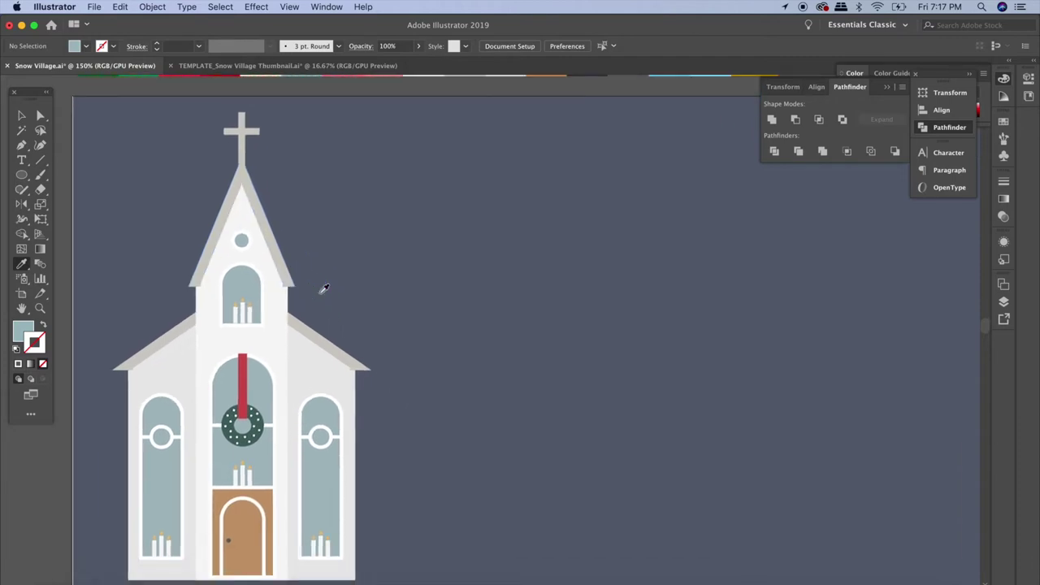
scroll(323, 289, "down", 1)
scroll(324, 289, "left", 1)
scroll(324, 289, "up", 2)
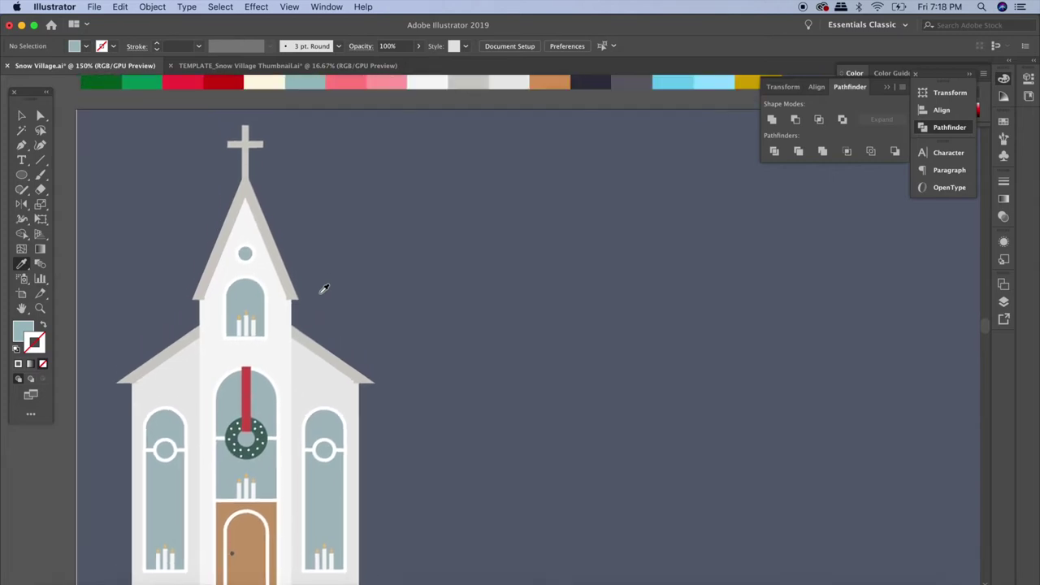
scroll(324, 289, "down", 2)
scroll(323, 289, "left", 1)
scroll(323, 289, "down", 2)
scroll(323, 289, "up", 2)
scroll(323, 288, "down", 1)
scroll(324, 289, "left", 2)
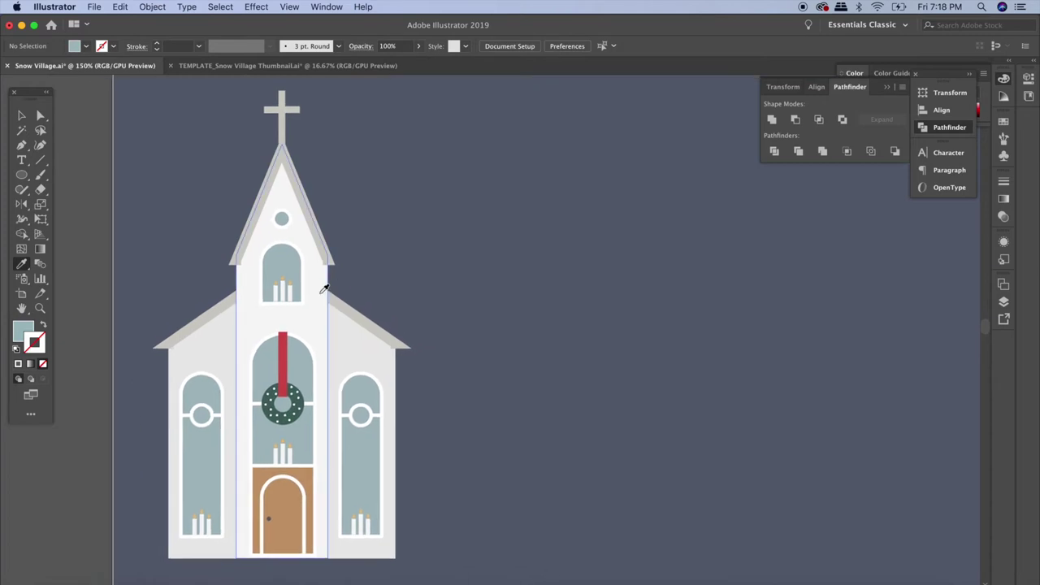
key("v")
left_click(326, 319)
left_click(507, 345)
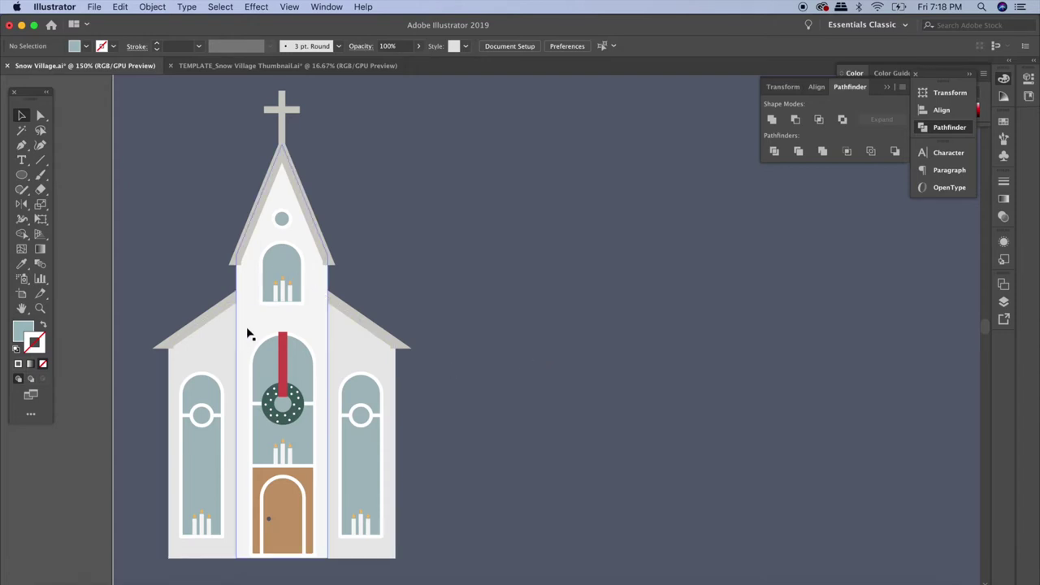
left_click(333, 260)
left_click(469, 376)
key("h")
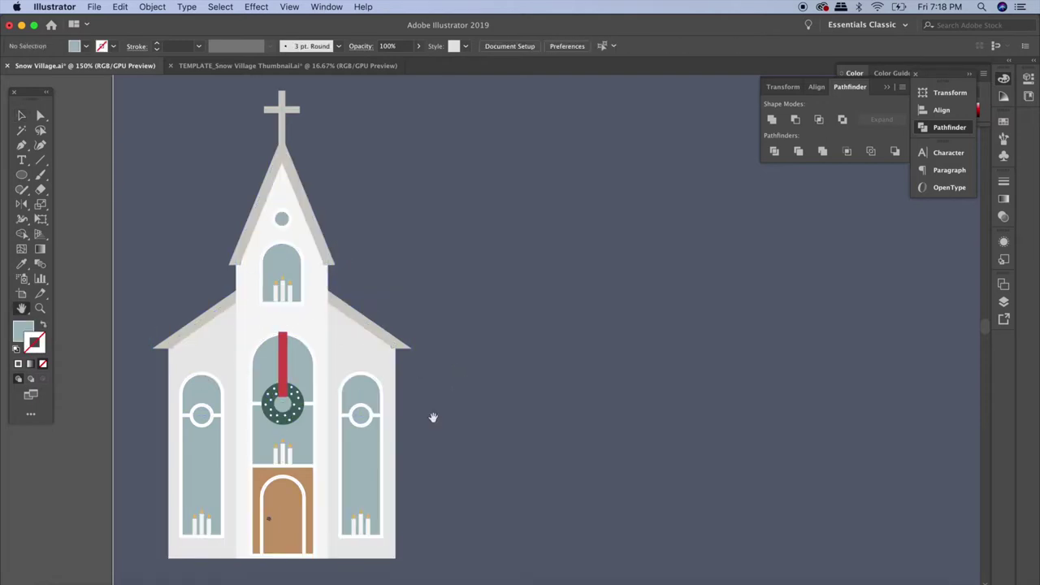
mouse_move(435, 419)
left_mouse_down()
mouse_move(523, 389)
mouse_move(513, 420)
left_mouse_up()
left_click(21, 115)
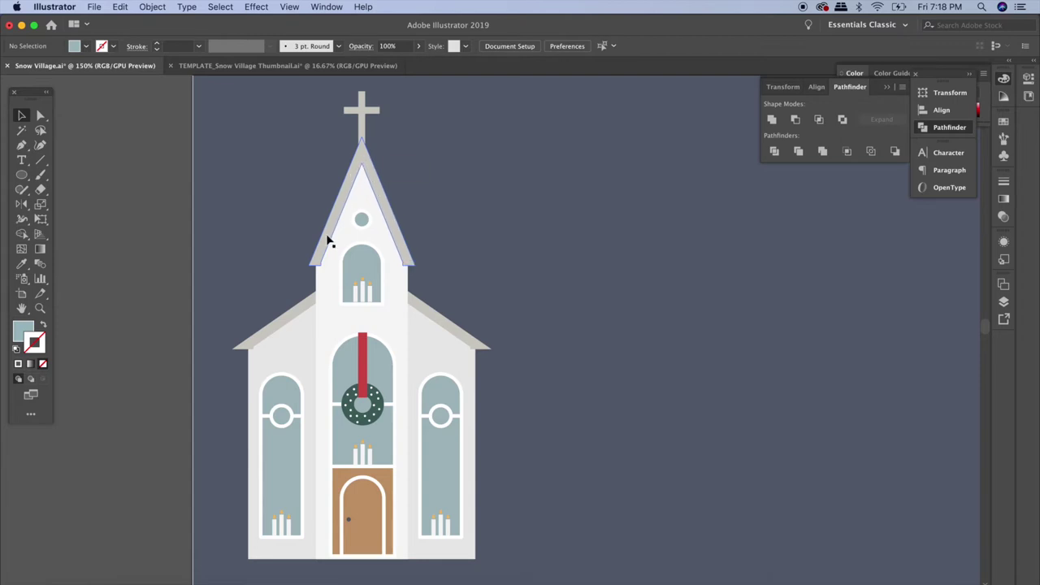
key("ctrl+equal")
key("ctrl+equal")
key("ctrl+equal")
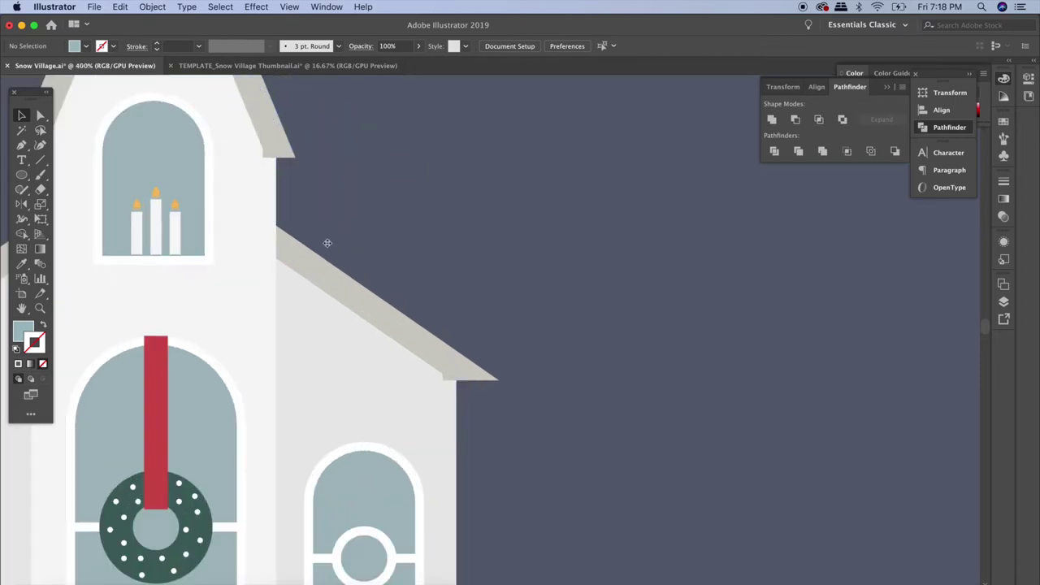
scroll(327, 243, "up", 5)
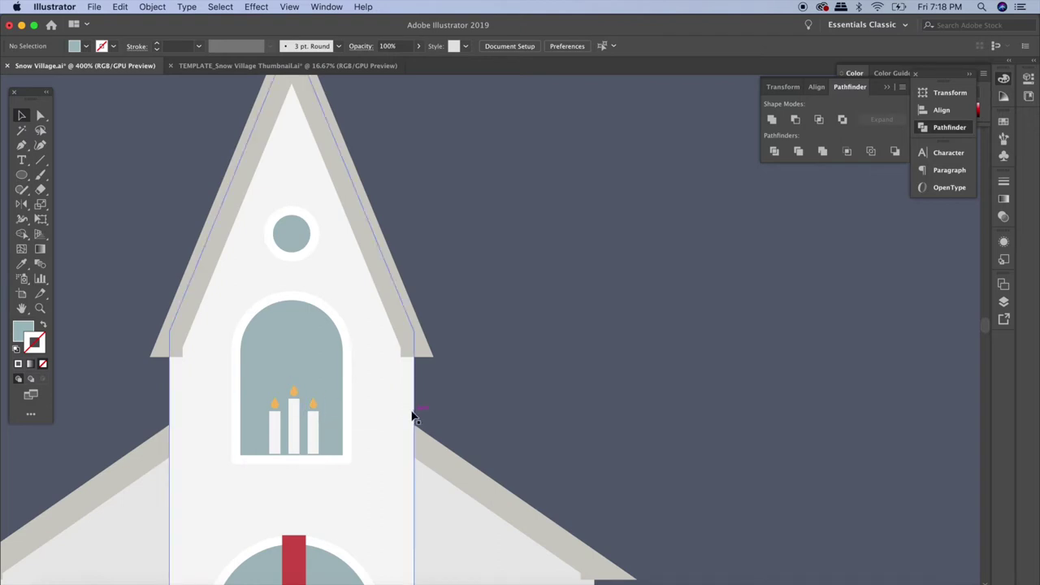
key("space")
left_click_drag(406, 418, 443, 219)
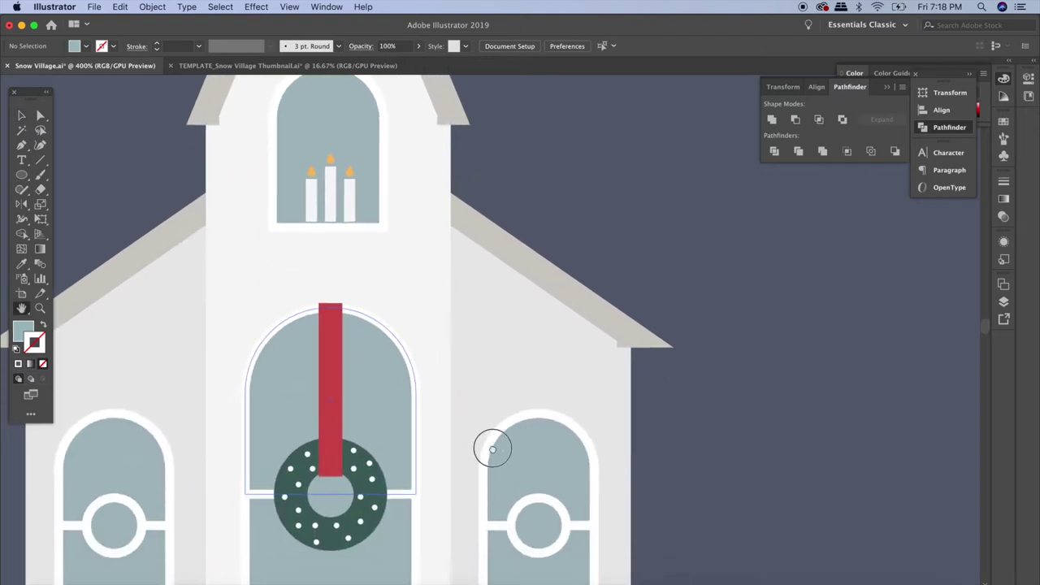
scroll(493, 450, "down", 5)
scroll(494, 464, "down", 3)
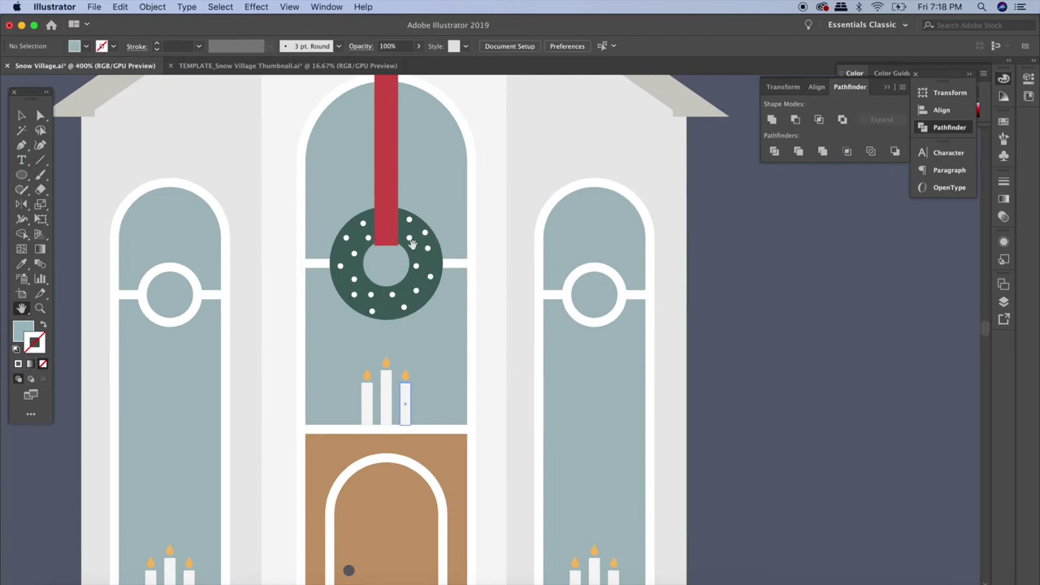
scroll(461, 389, "down", 4)
scroll(471, 305, "down", 2)
scroll(500, 425, "down", 1)
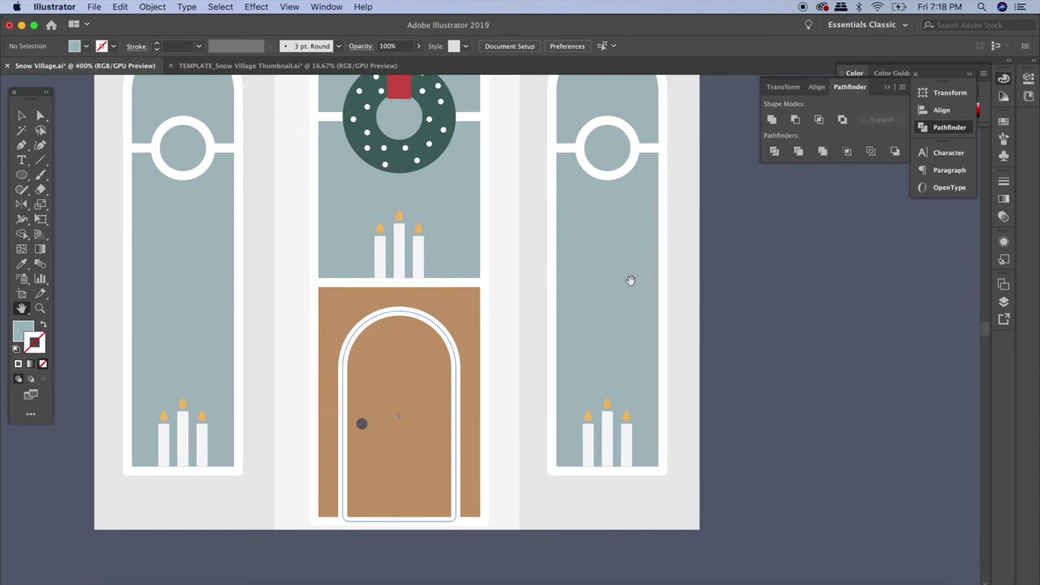
scroll(623, 265, "up", 2)
key("super+minus")
key("super+minus")
key("super+minus")
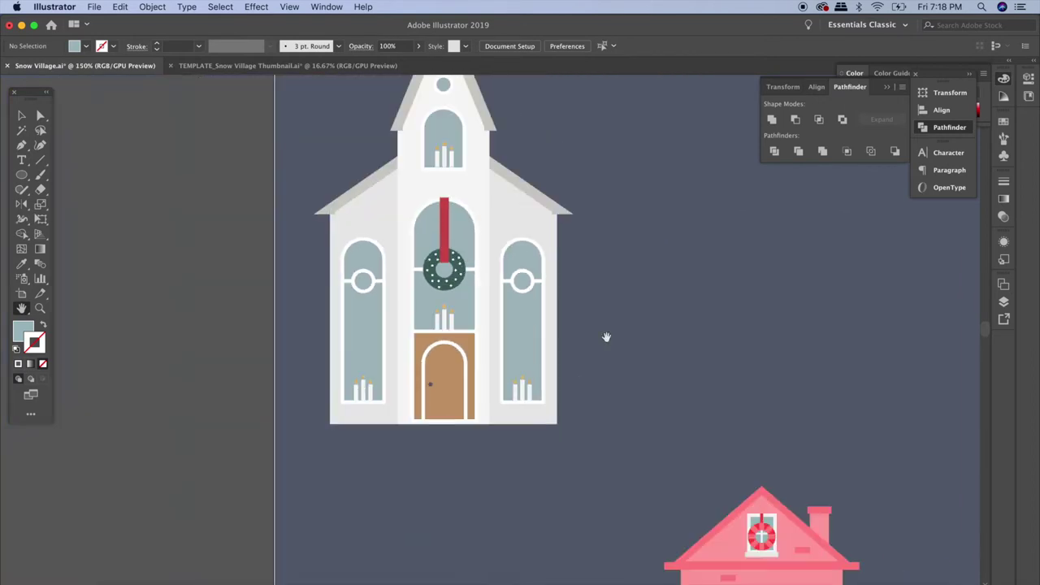
scroll(606, 336, "right", 5)
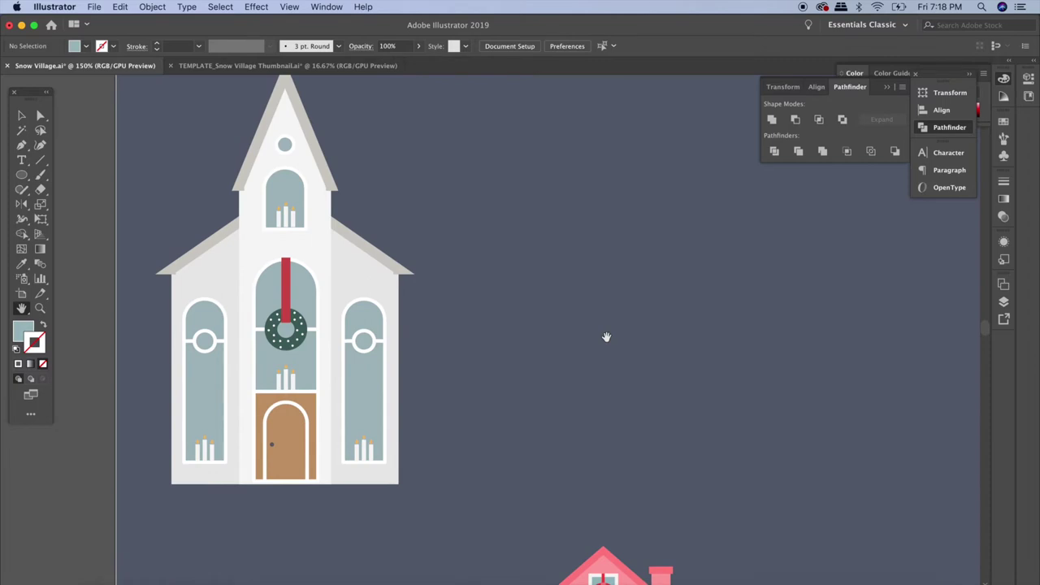
left_click_drag(21, 174, 50, 172)
- Draw a light-grey rectangle right of the first church and try a triangle above it
left_click_drag(448, 263, 653, 482)
scroll(609, 429, "right", 2)
key("v")
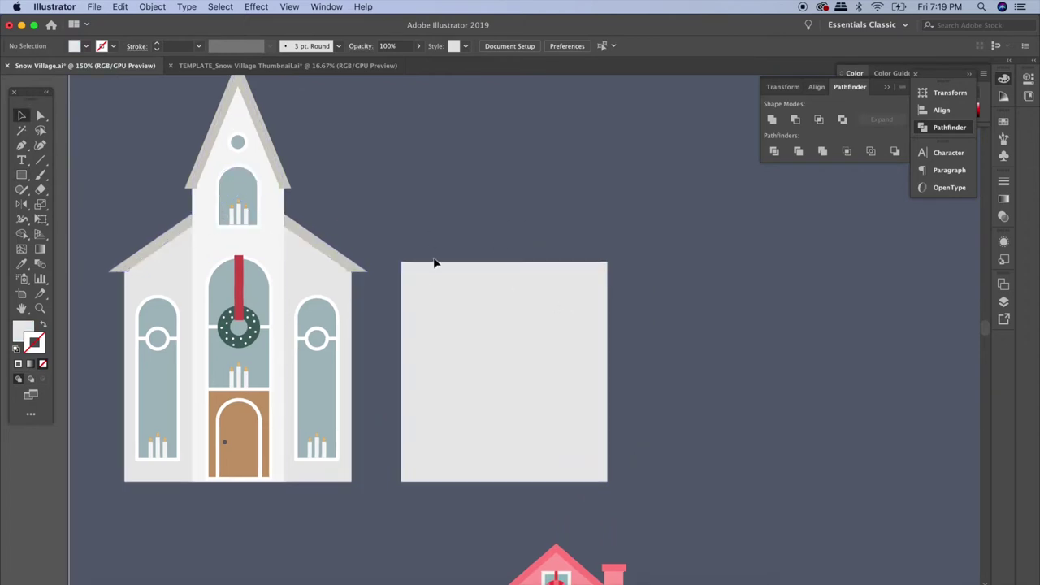
left_click_drag(22, 175, 85, 221)
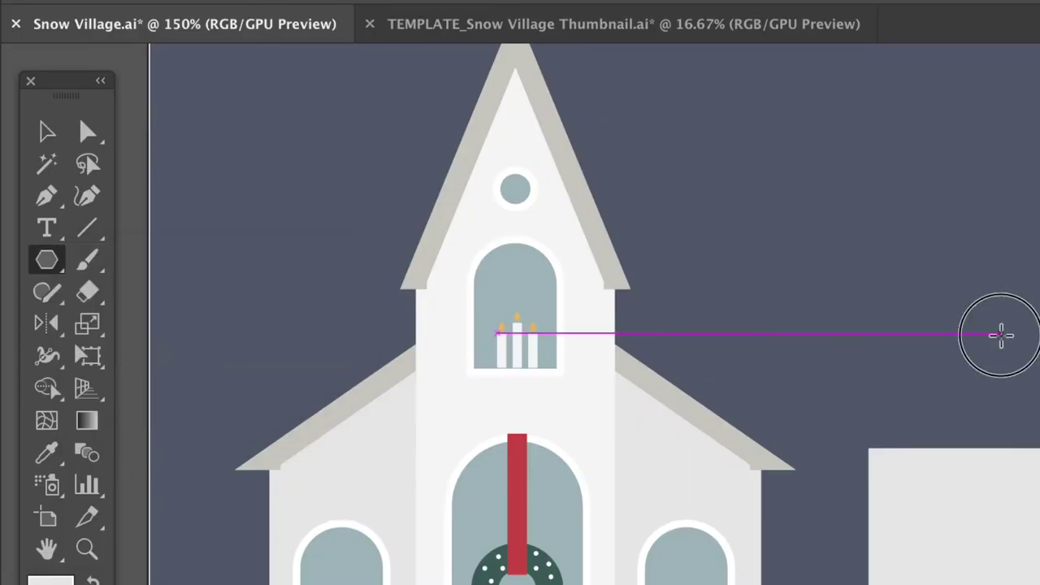
left_click_drag(1000, 335, 555, 256)
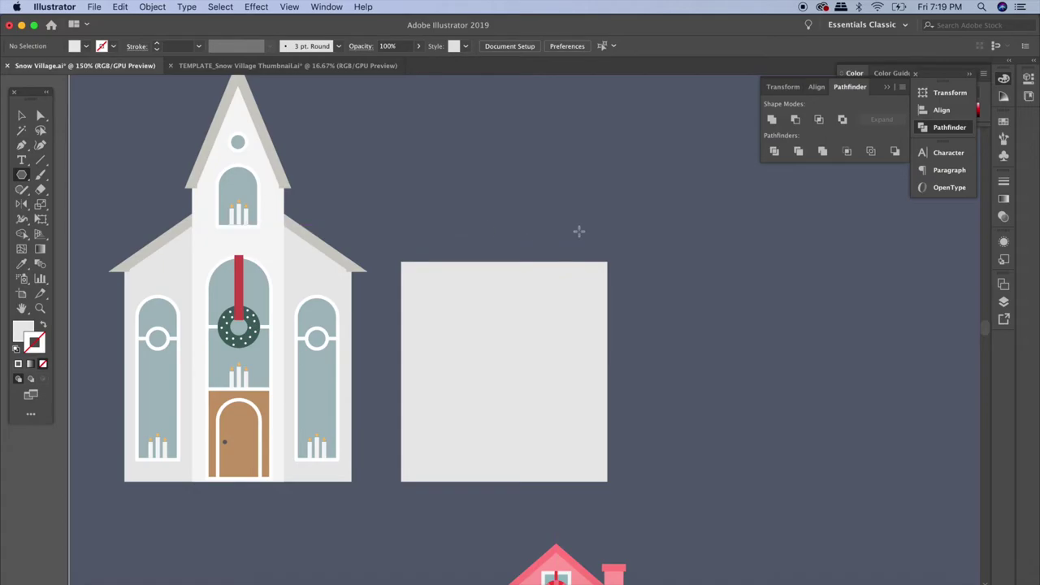
- Add a midpoint anchor on the rectangle's top edge and raise it into a roof peak
left_click(22, 146)
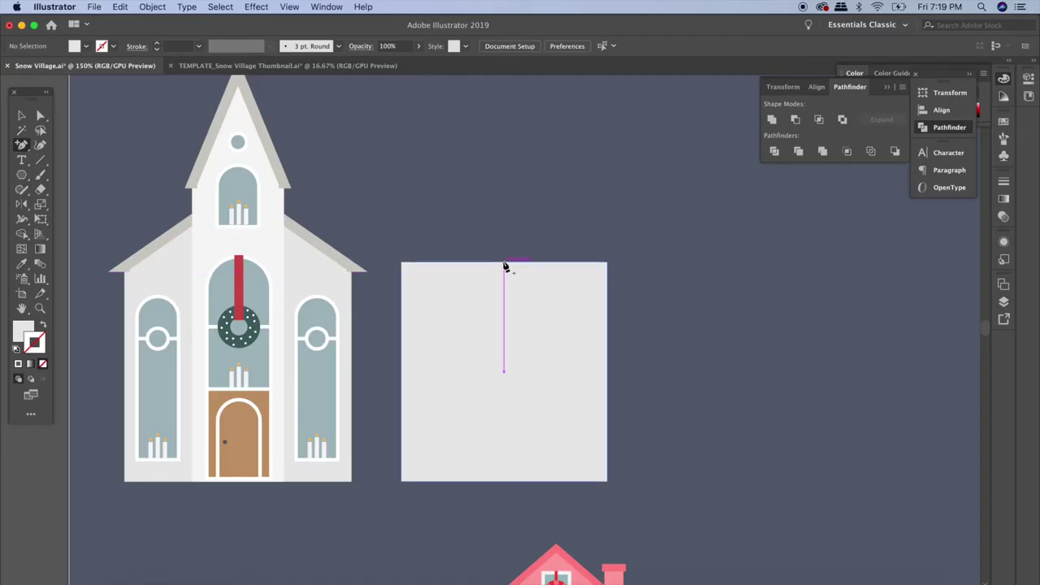
key("super+equal")
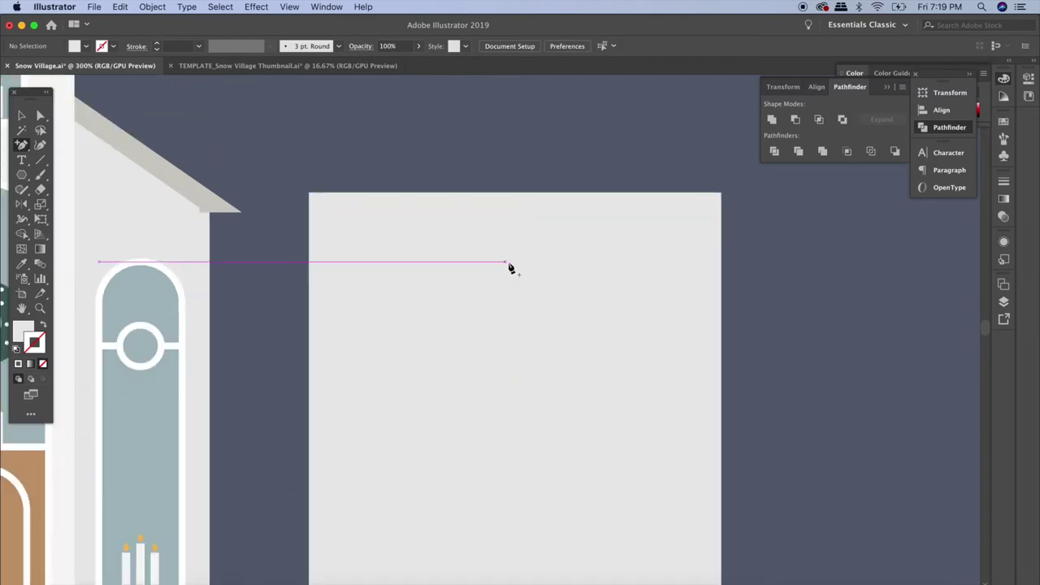
left_click(515, 194)
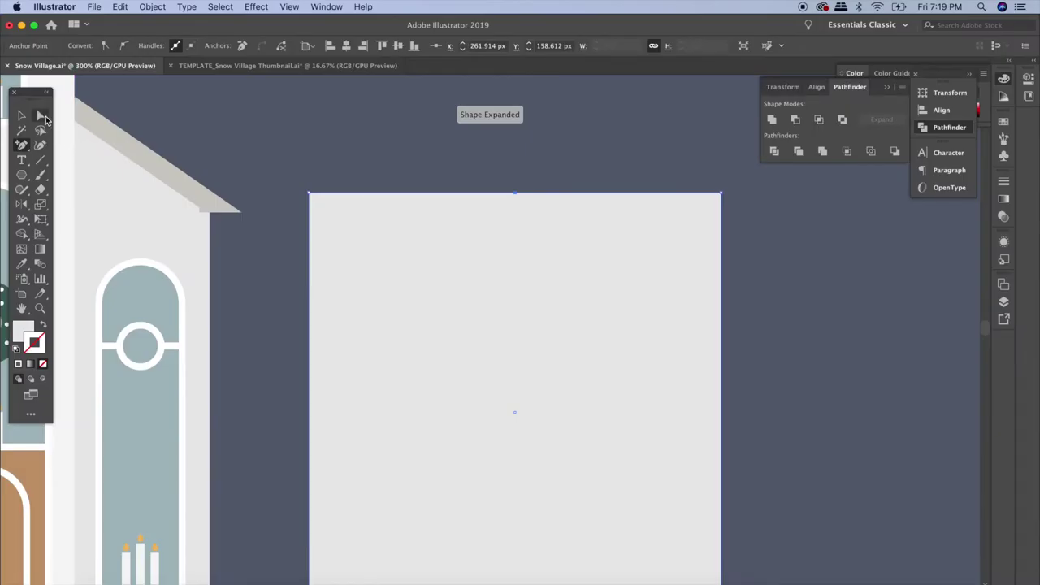
left_click(45, 118)
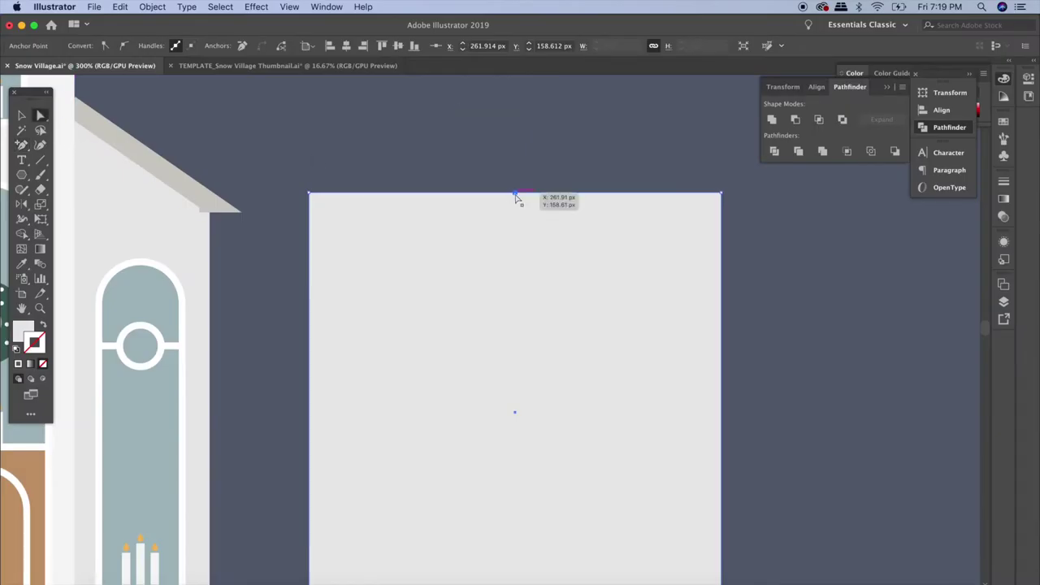
left_click_drag(516, 196, 515, 50)
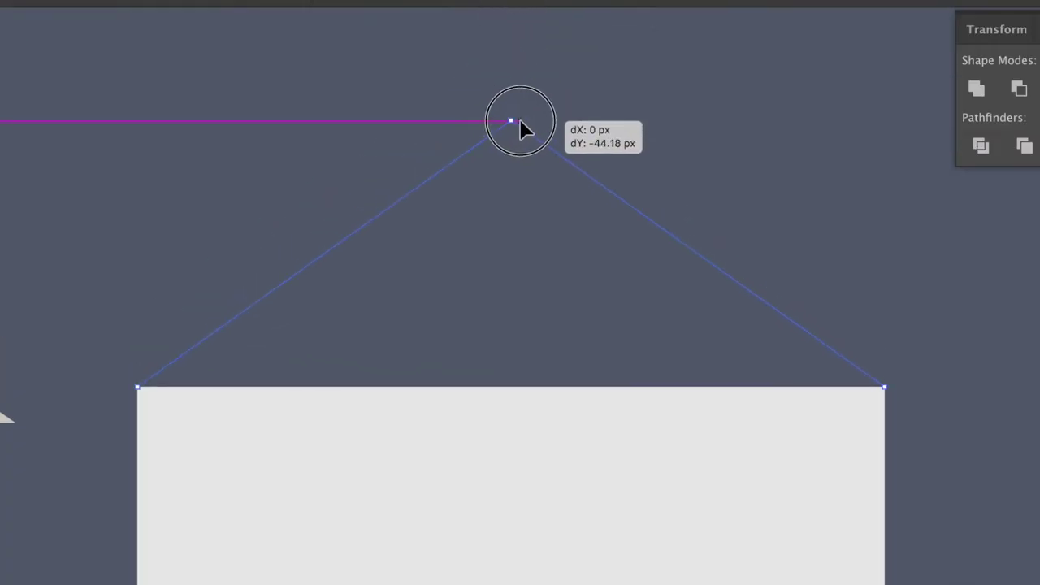
left_click_drag(520, 121, 521, 140)
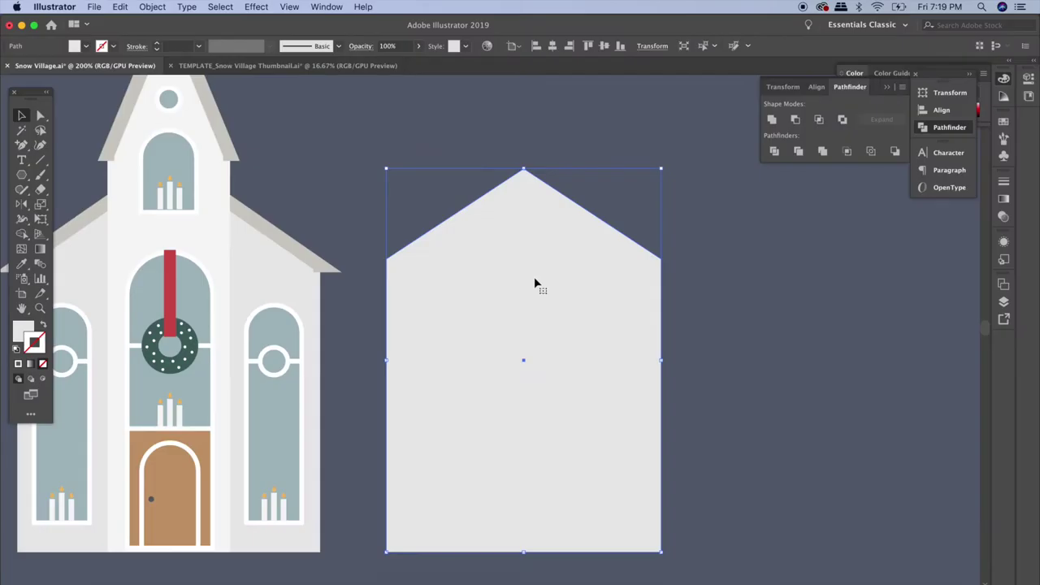
- Duplicate the house shape and narrow the copy into a tall tower
key("ctrl+c")
key("ctrl+v")
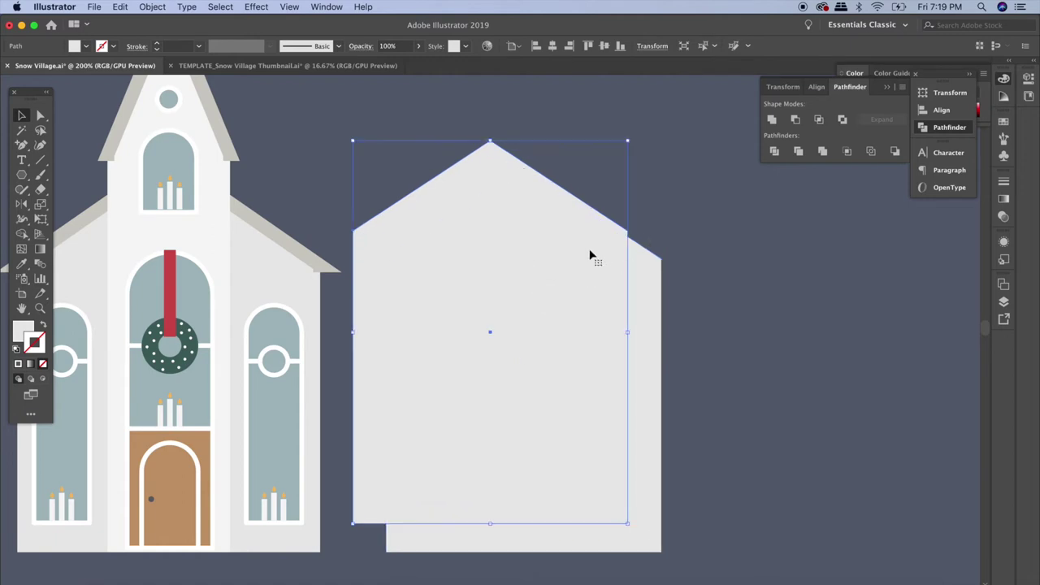
mouse_move(628, 332)
left_mouse_down()
mouse_move(465, 332)
mouse_move(543, 362)
left_mouse_up()
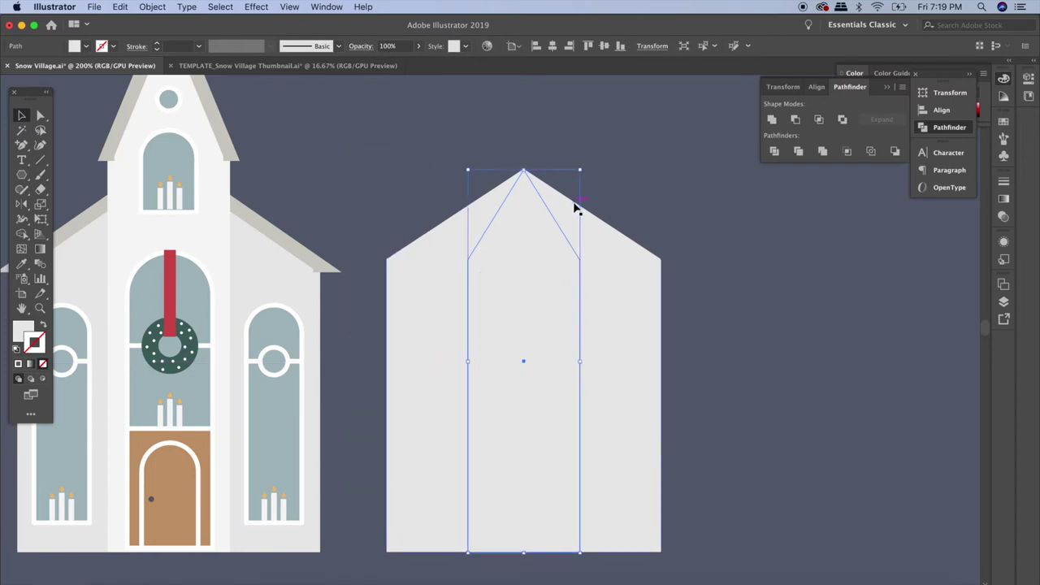
key("super+equal")
key("super+equal")
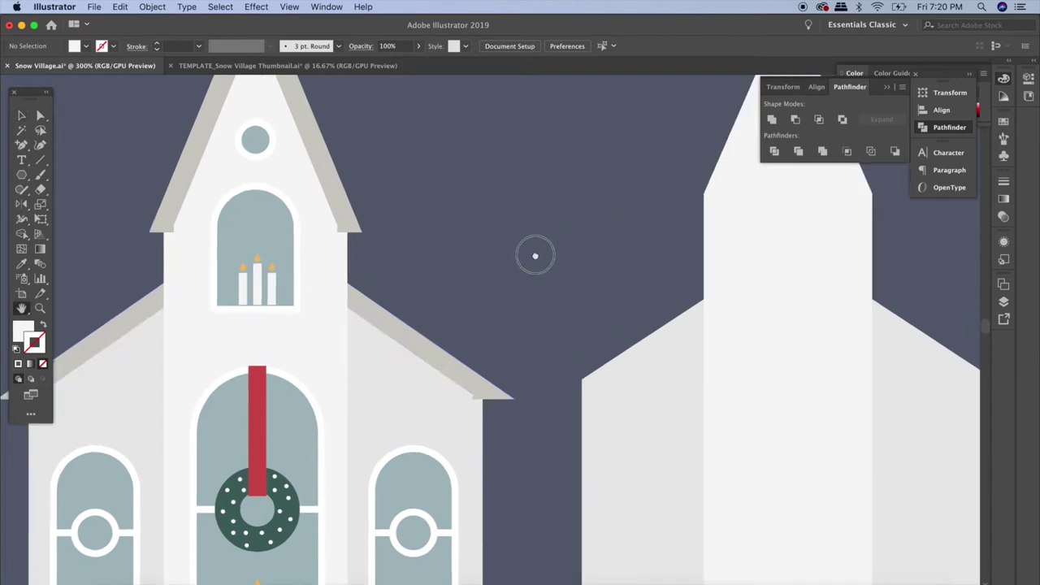
mouse_move(567, 290)
left_mouse_down()
mouse_move(334, 307)
mouse_move(326, 274)
left_mouse_up()
- Draw a triangle over the tower with fill and stroke swapped and a 5 pt stroke
left_click_drag(21, 175, 70, 224)
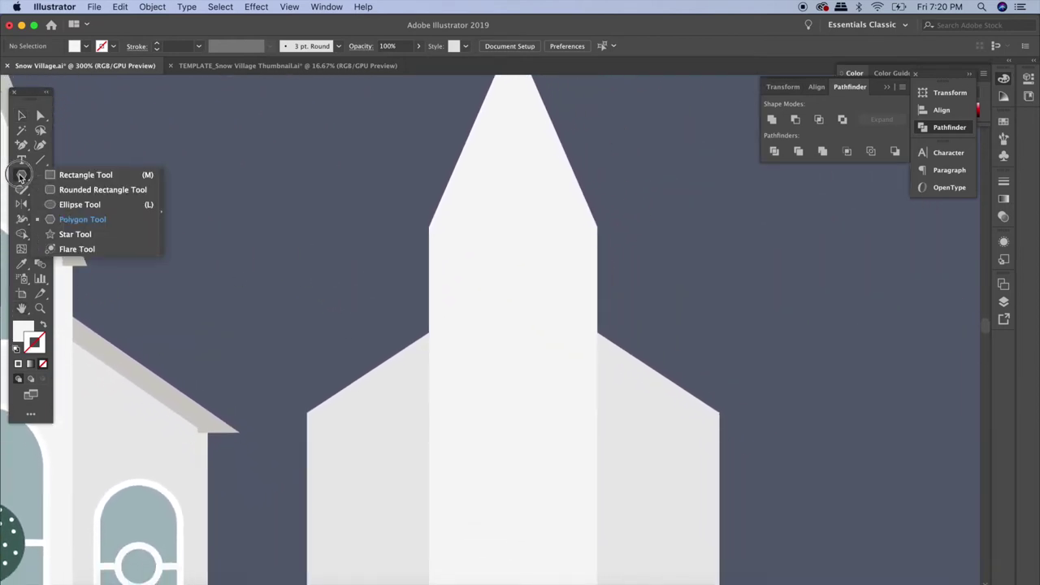
mouse_move(395, 223)
left_mouse_down()
mouse_move(608, 348)
mouse_move(599, 348)
left_mouse_up()
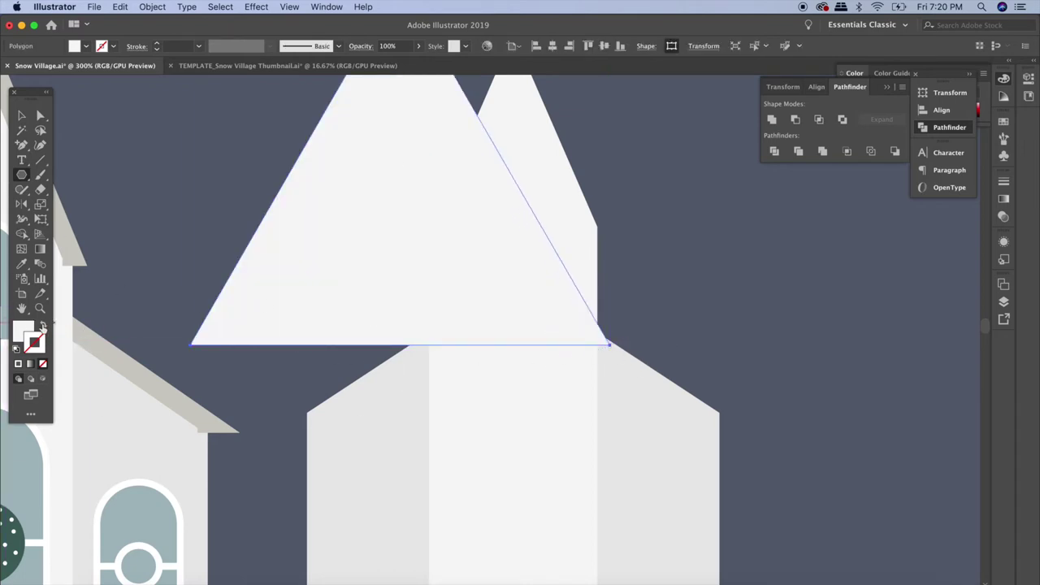
left_click(42, 326)
key("ctrl+plus")
left_click(157, 44)
left_click(157, 43)
- Position the triangle over the tower's tip and narrow it to fit
left_click(21, 116)
left_click(411, 151)
left_click_drag(516, 214, 673, 276)
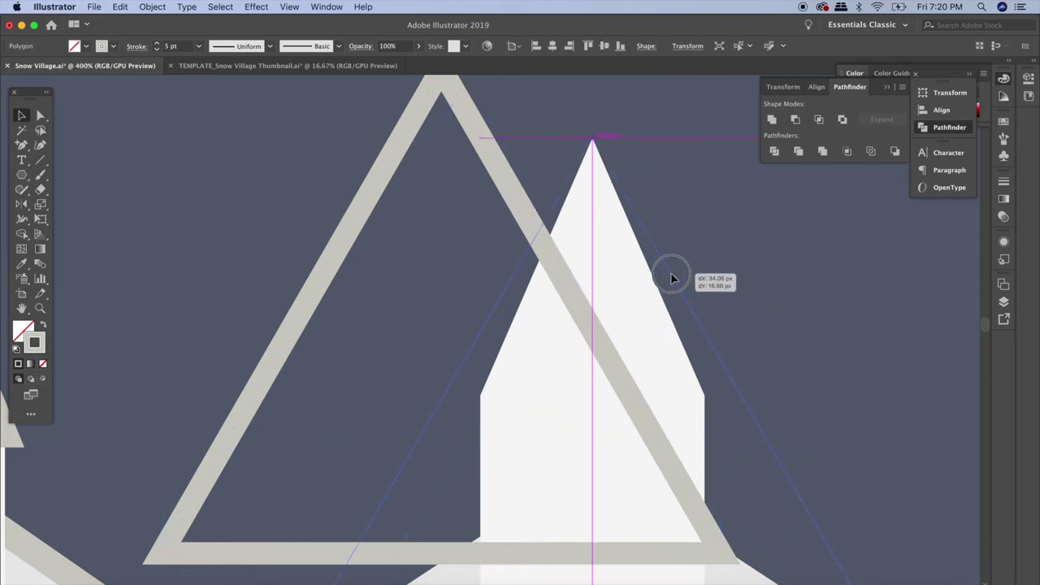
left_click_drag(673, 277, 673, 277)
left_click_drag(873, 382, 692, 367)
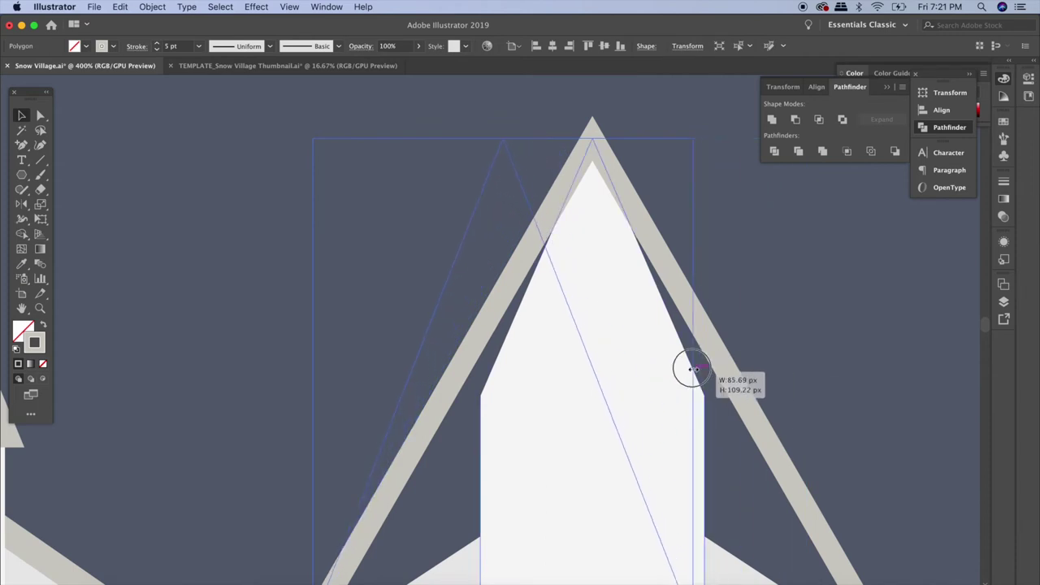
mouse_move(594, 372)
left_mouse_down()
mouse_move(609, 373)
mouse_move(591, 369)
left_mouse_up()
key("super+shift+a")
- Center the white tower under the triangle and widen the triangle evenly
left_click(700, 439)
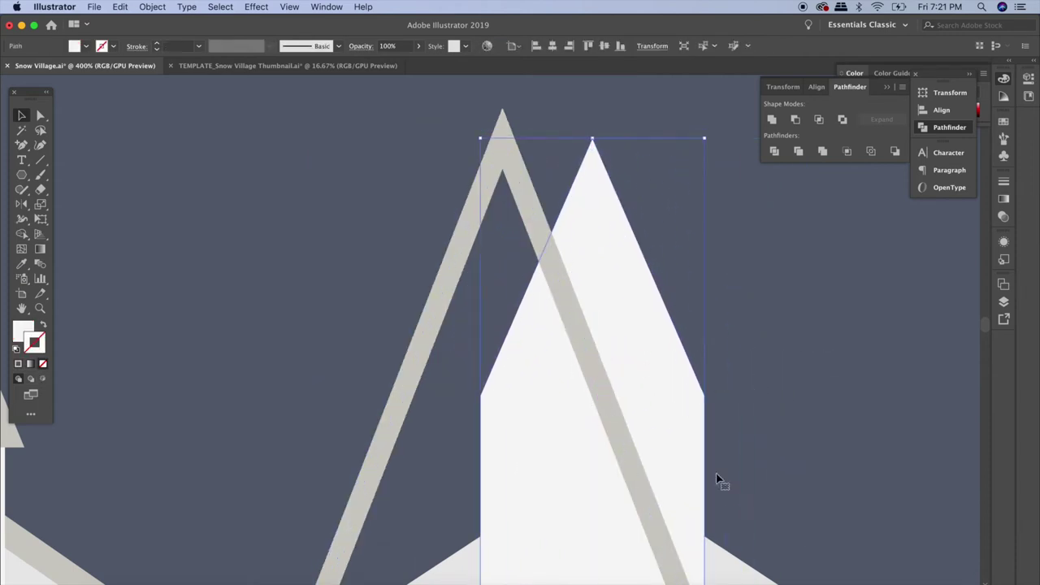
left_click(736, 567, "shift")
left_click(756, 382)
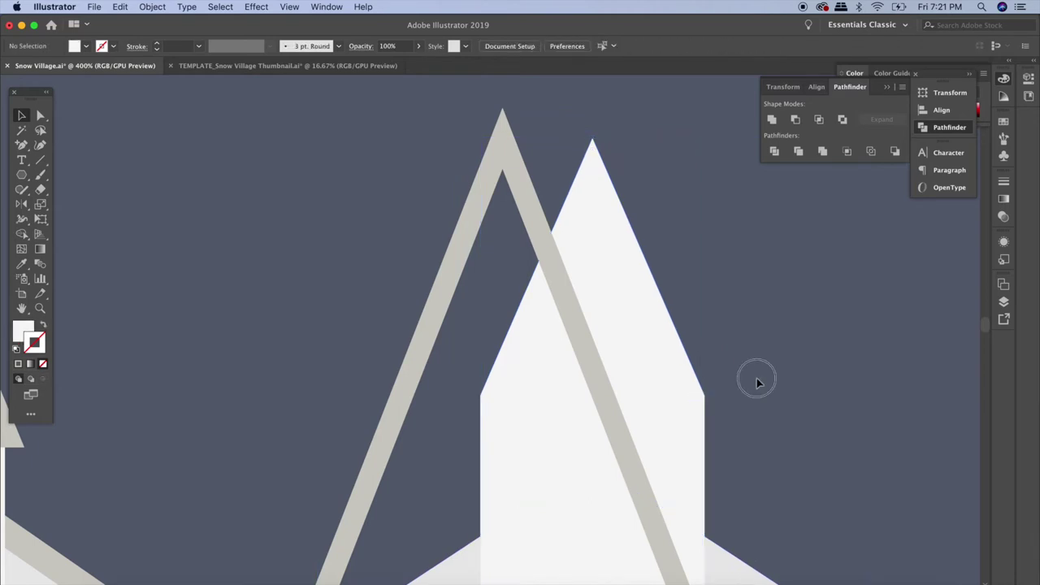
left_click_drag(604, 379, 690, 377)
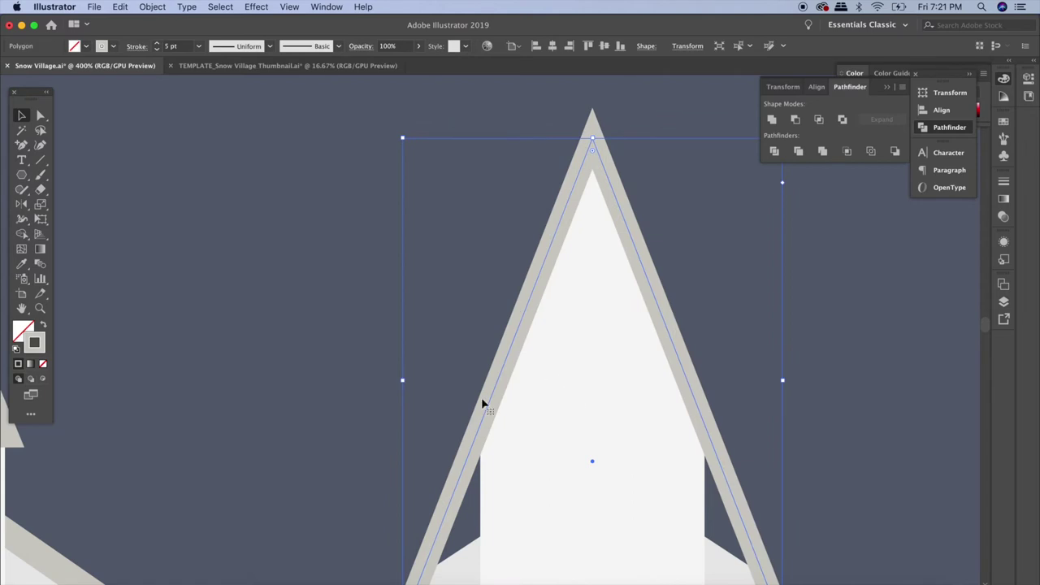
left_click_drag(403, 383, 391, 384)
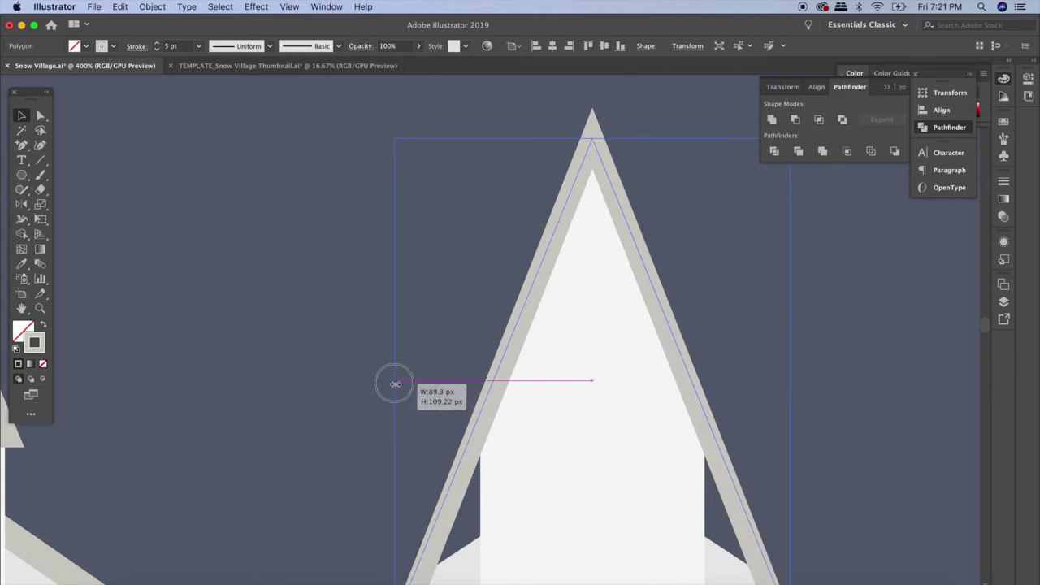
left_click(815, 437)
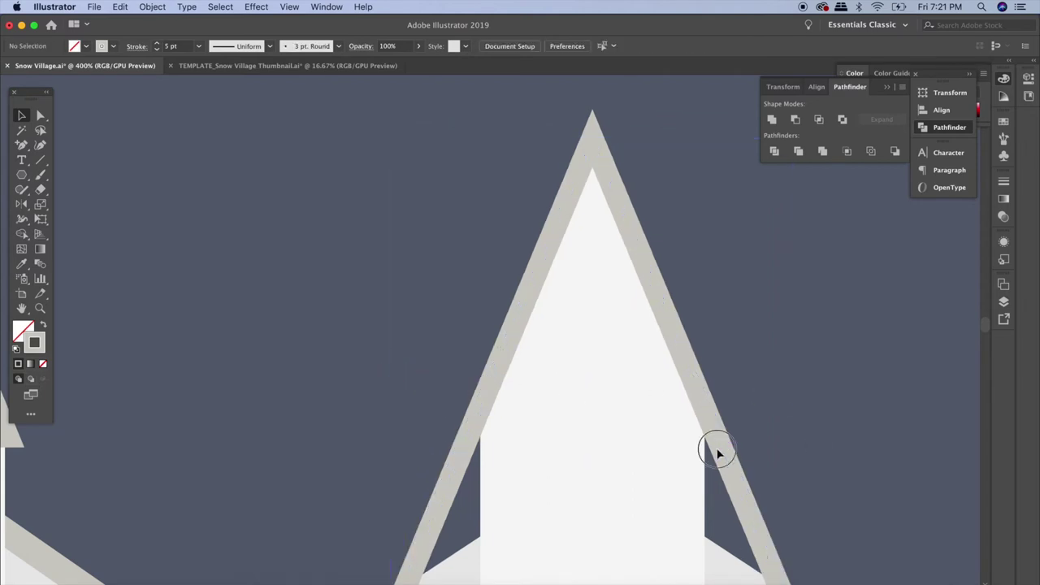
left_click(703, 409)
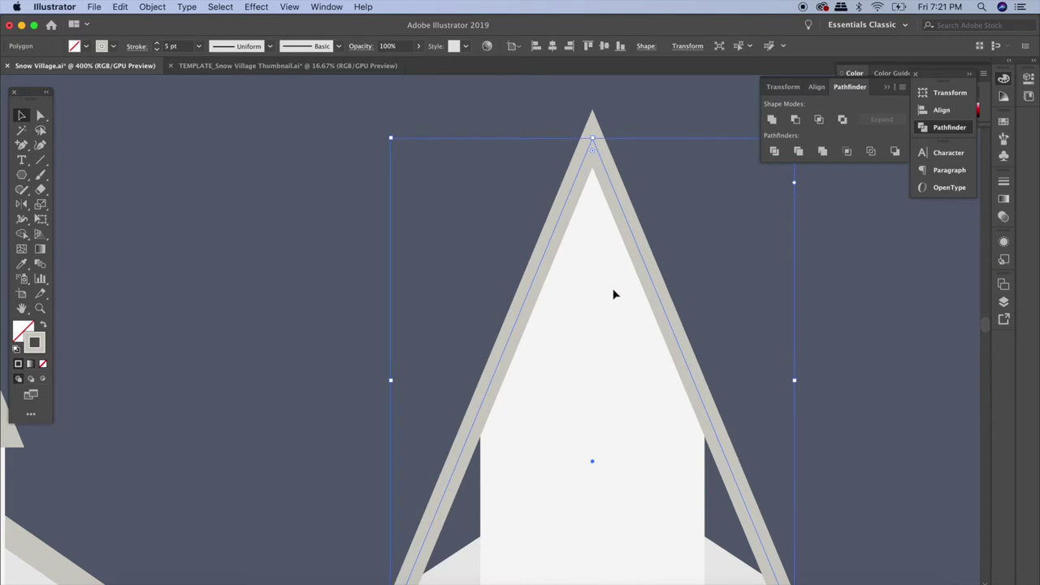
- Convert the triangle's stroke into a filled shape with Outline Stroke
left_click(152, 7)
mouse_move(156, 282)
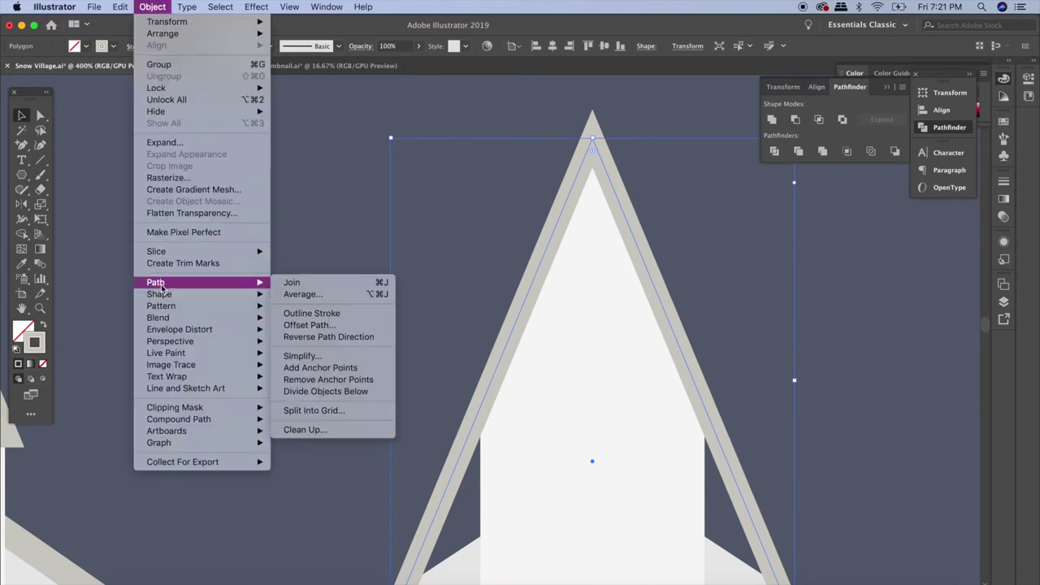
left_click(311, 313)
key("super+plus")
scroll(482, 309, "down", 3)
- Cut the triangle's lower part away with a rectangle using Minus Front
key("m")
scroll(482, 309, "right", 2)
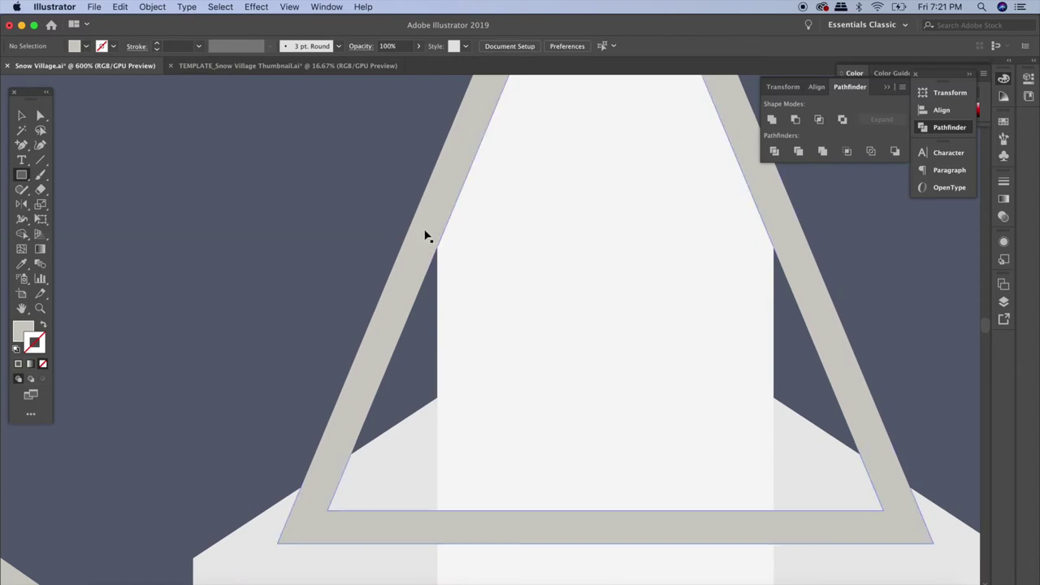
key("super+minus")
key("super+minus")
left_click_drag(353, 270, 764, 483)
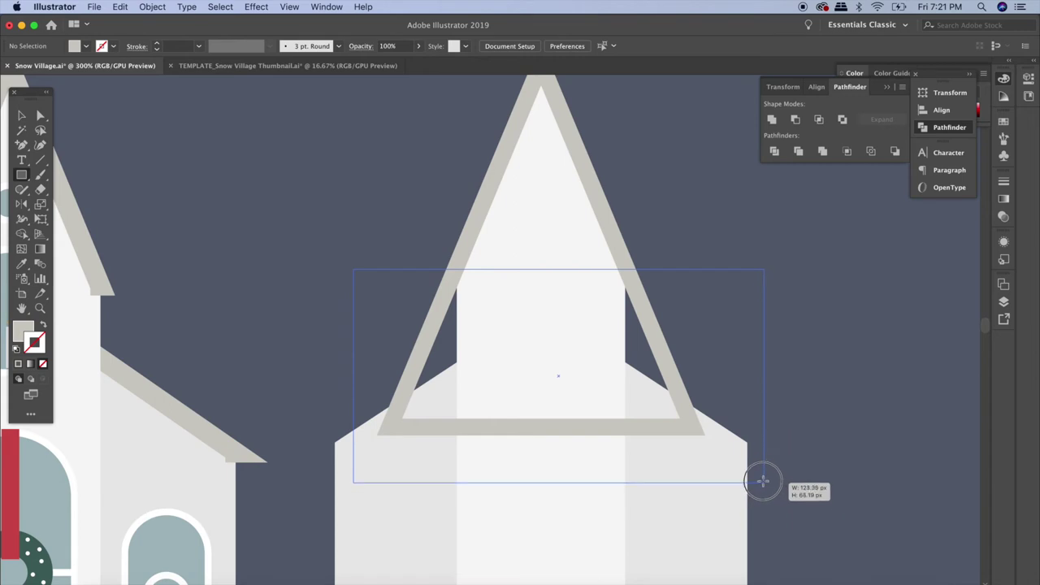
key("v")
left_click(605, 211, "shift")
left_click(795, 119)
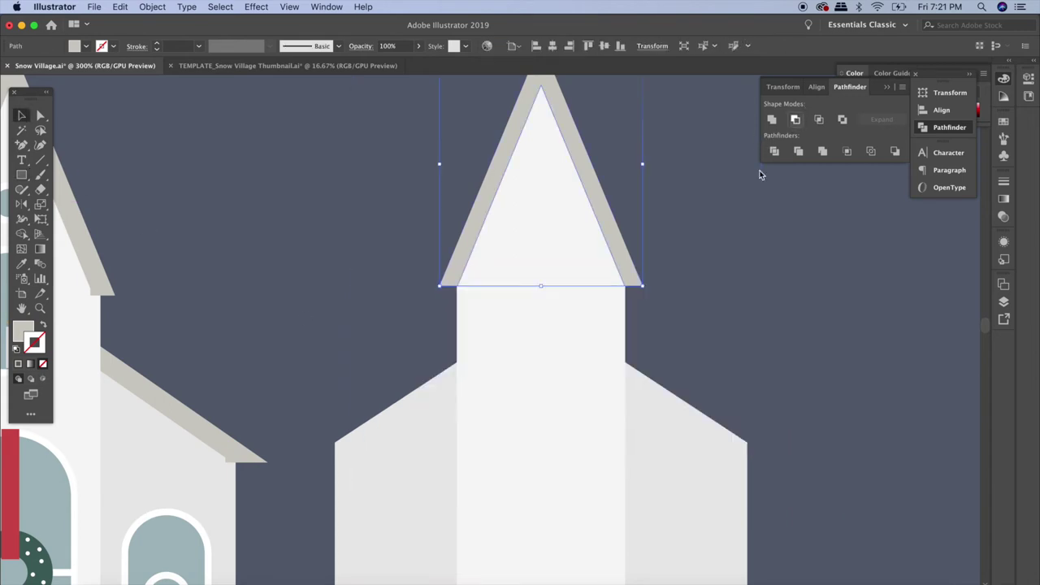
left_click(767, 369)
key("super+minus")
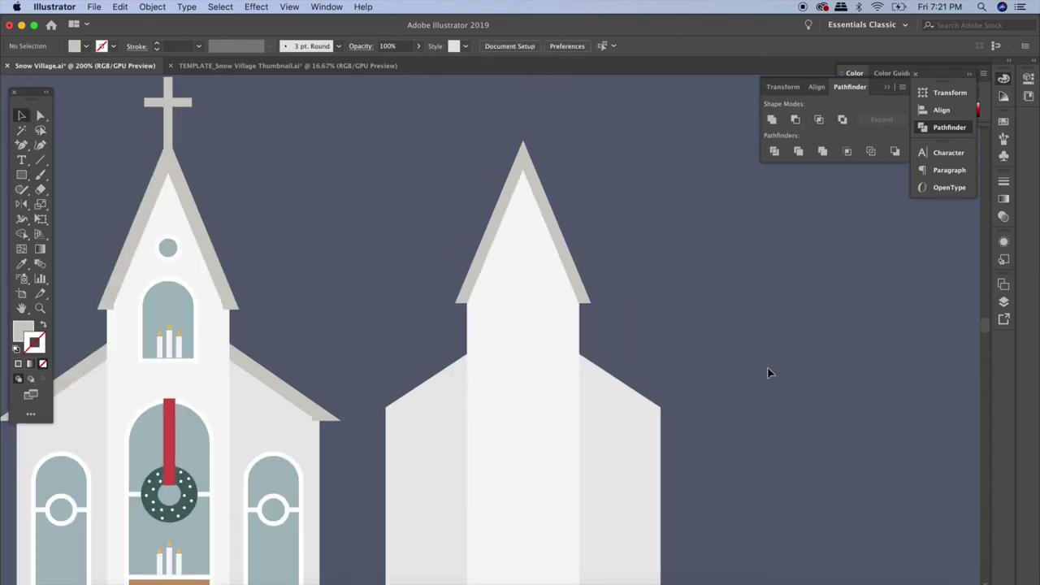
scroll(767, 373, "left", 1)
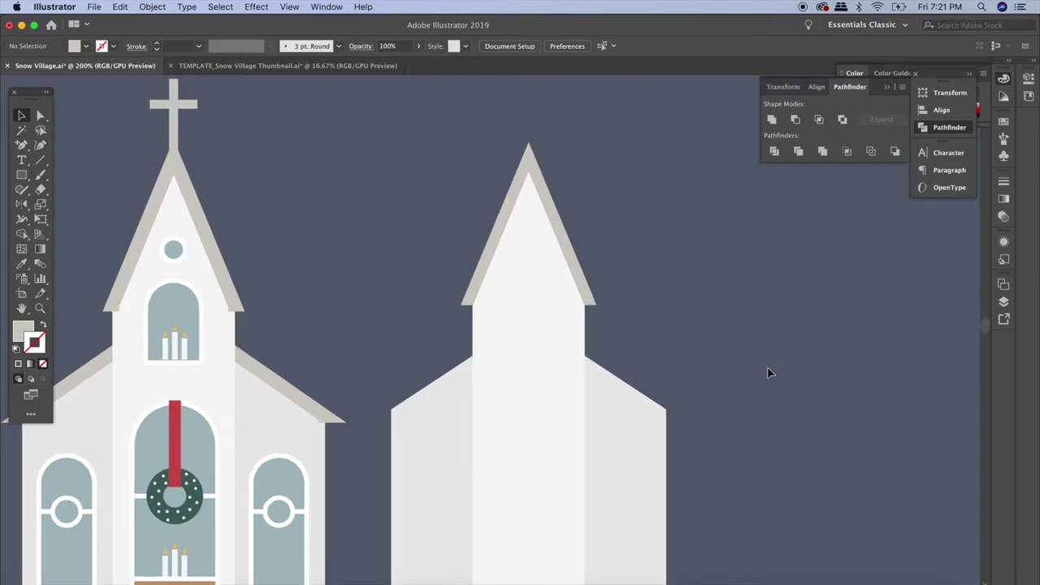
key("super+equal")
key("backslash")
- Draw vertical and horizontal 5 pt grey lines at the spire tip and group them into a cross
left_click_drag(505, 367, 505, 212)
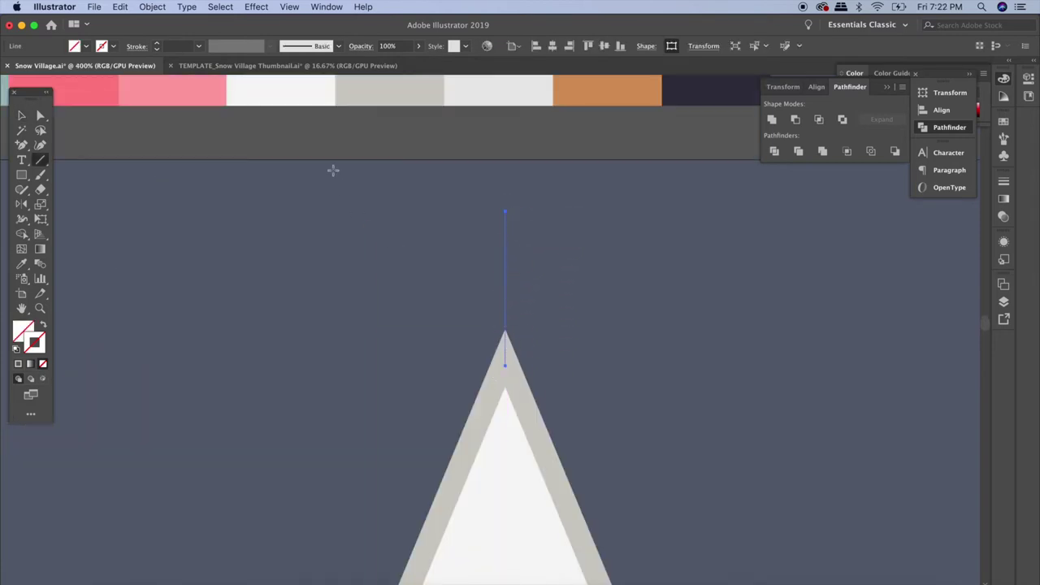
key("v")
left_click(37, 161)
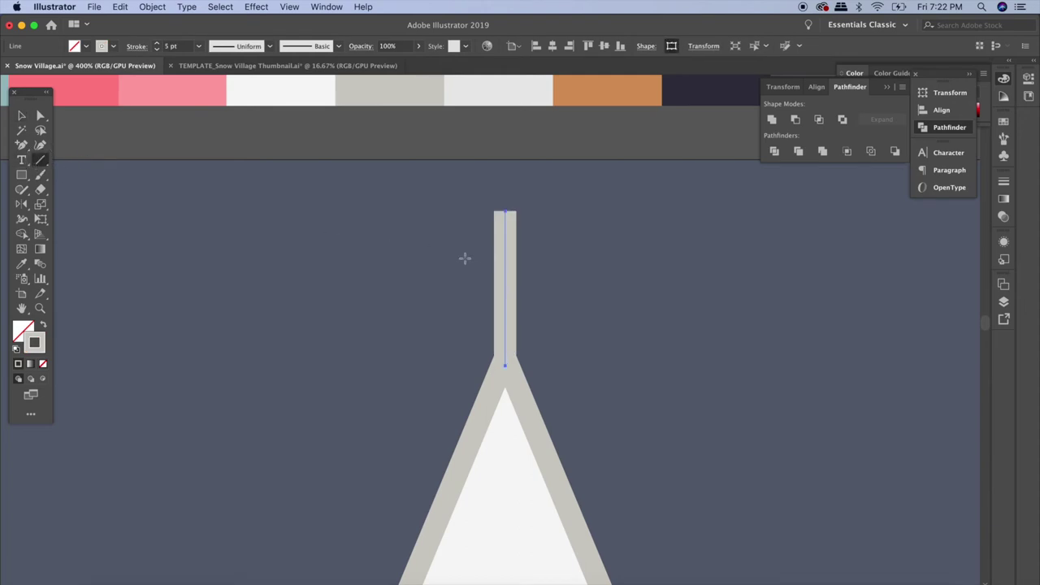
left_click_drag(457, 275, 554, 275)
key("v")
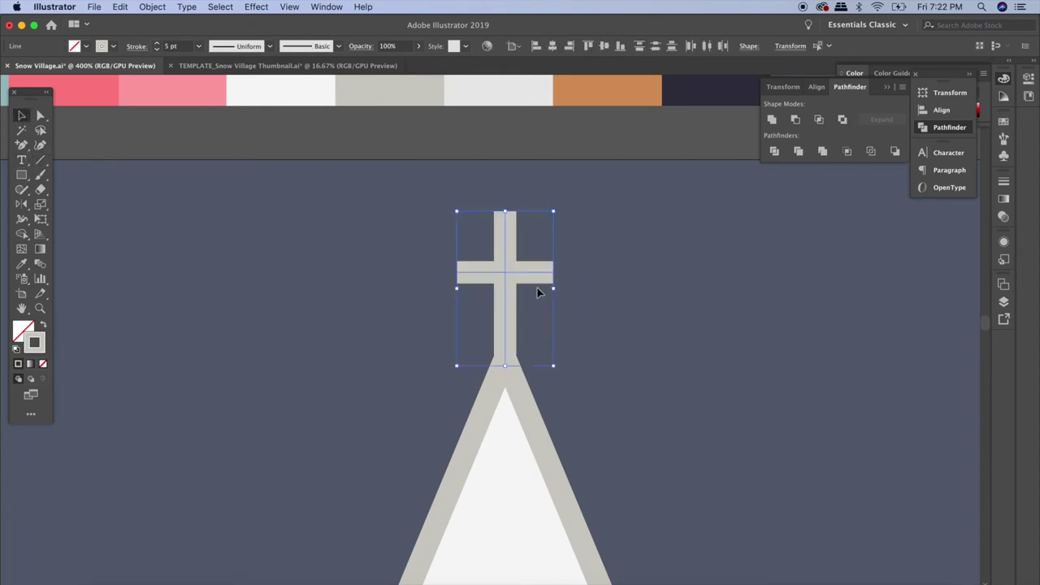
key("super+g")
left_click(518, 395, "shift")
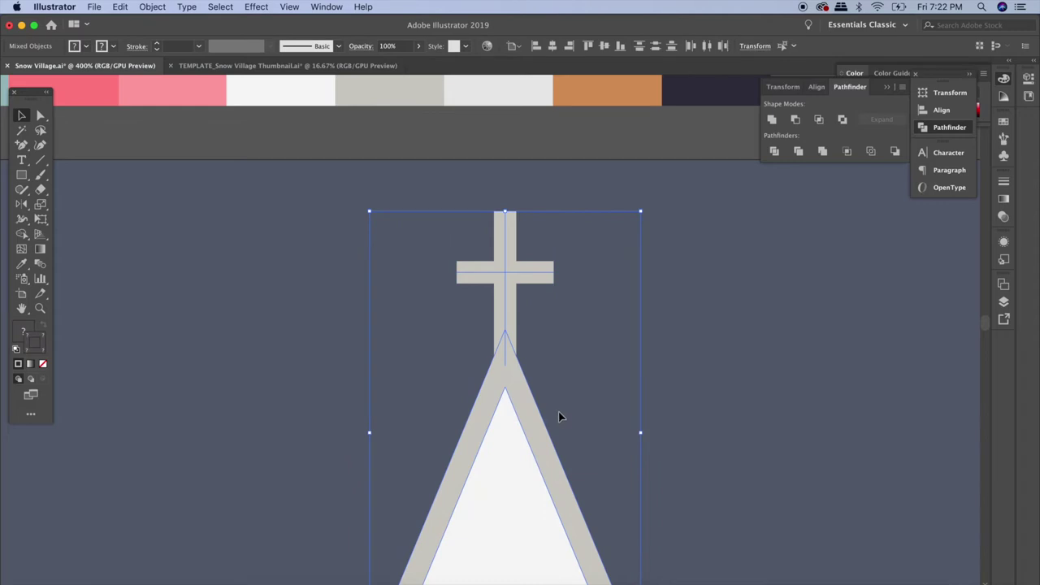
left_click(559, 417)
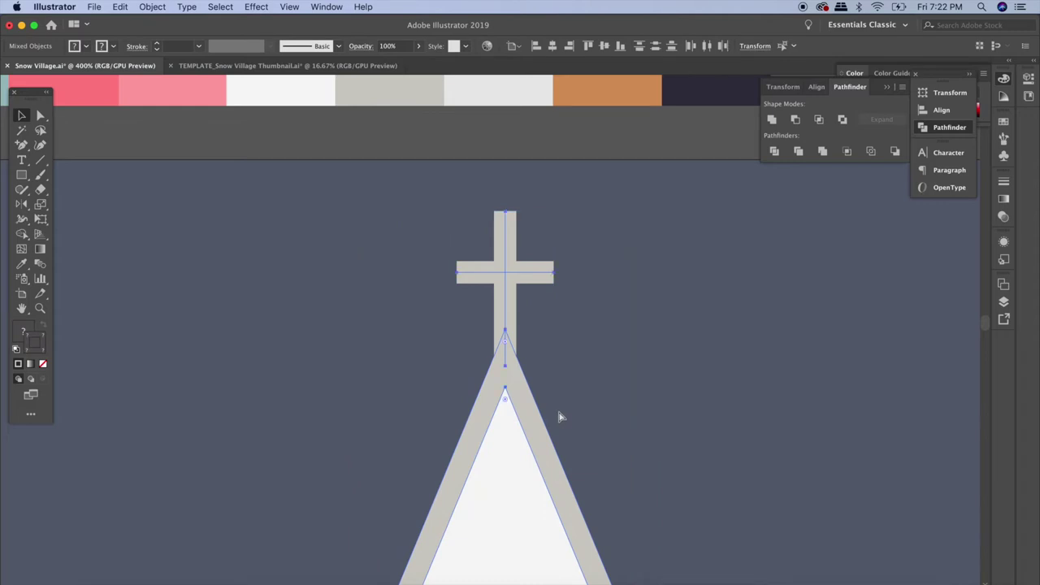
scroll(406, 350, "down", 10)
- Draw a triangle, reshape it into a wide low roof, and outline its stroke
left_click_drag(22, 175, 73, 219)
left_click_drag(430, 254, 579, 341)
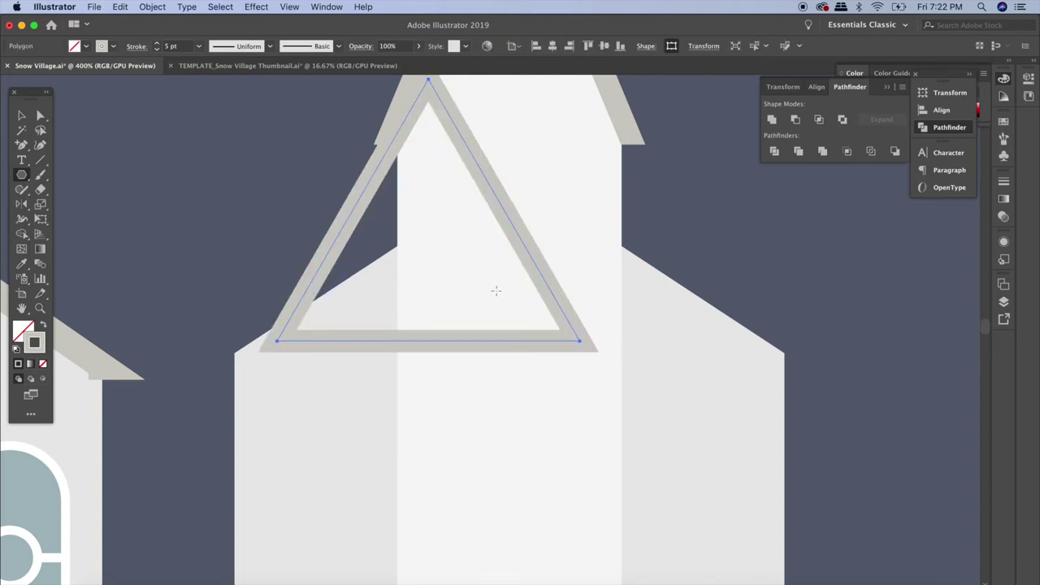
key("v")
left_click_drag(496, 290, 794, 291)
left_click_drag(500, 118, 510, 168)
left_click(152, 7)
mouse_move(195, 282)
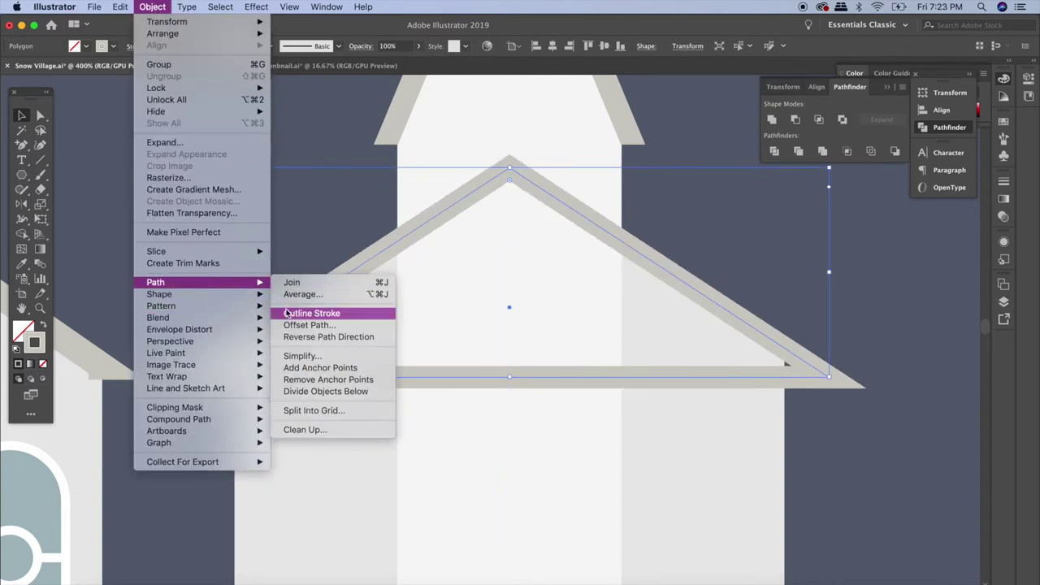
left_click(290, 314)
- Trim the roof's bottom bar off with a rectangle using Minus Front
left_click_drag(21, 174, 82, 173)
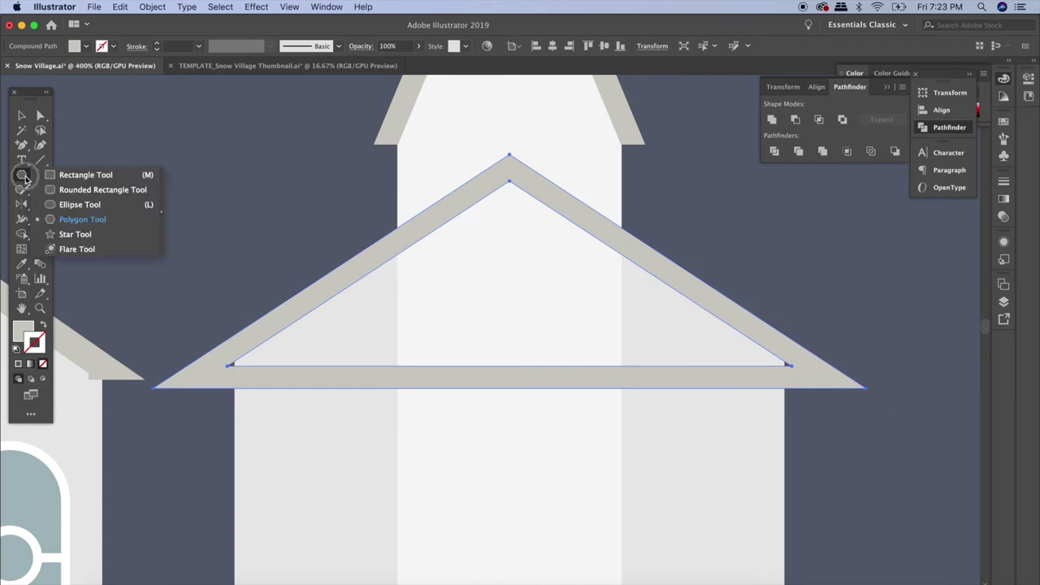
left_click_drag(147, 363, 899, 470)
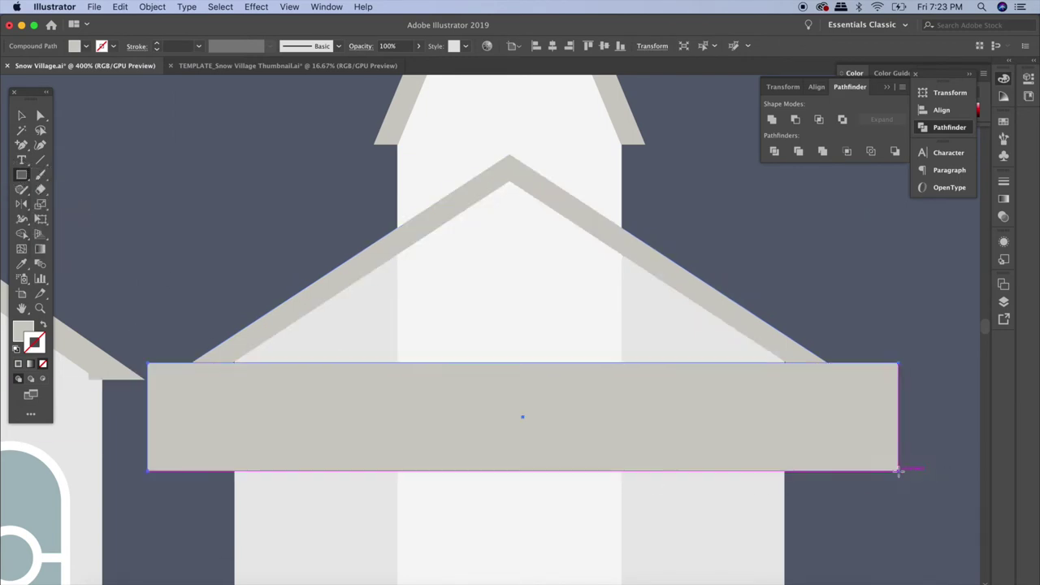
key("v")
left_click(762, 336, "shift")
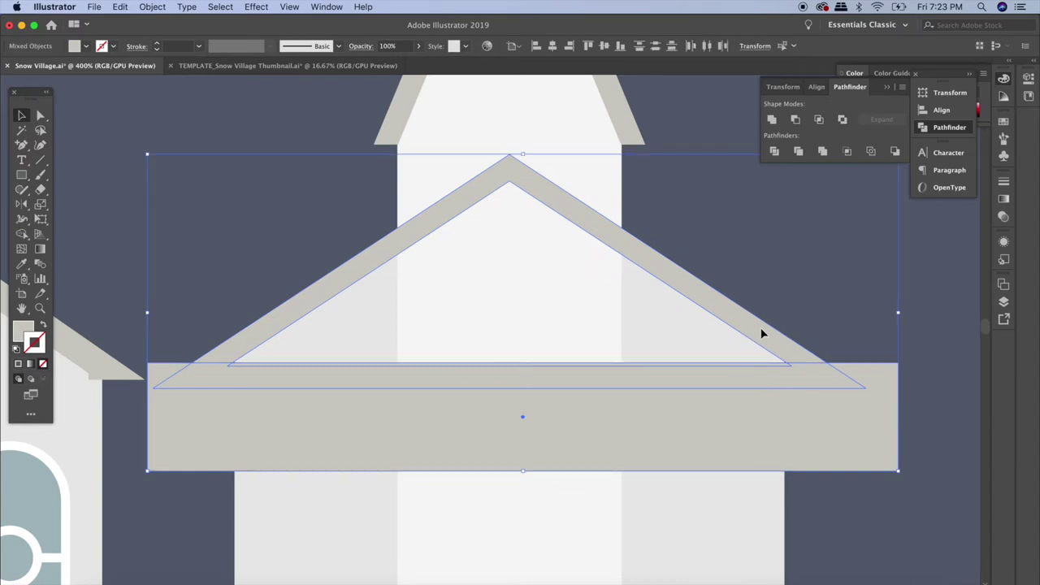
left_click(797, 122)
left_click(862, 430)
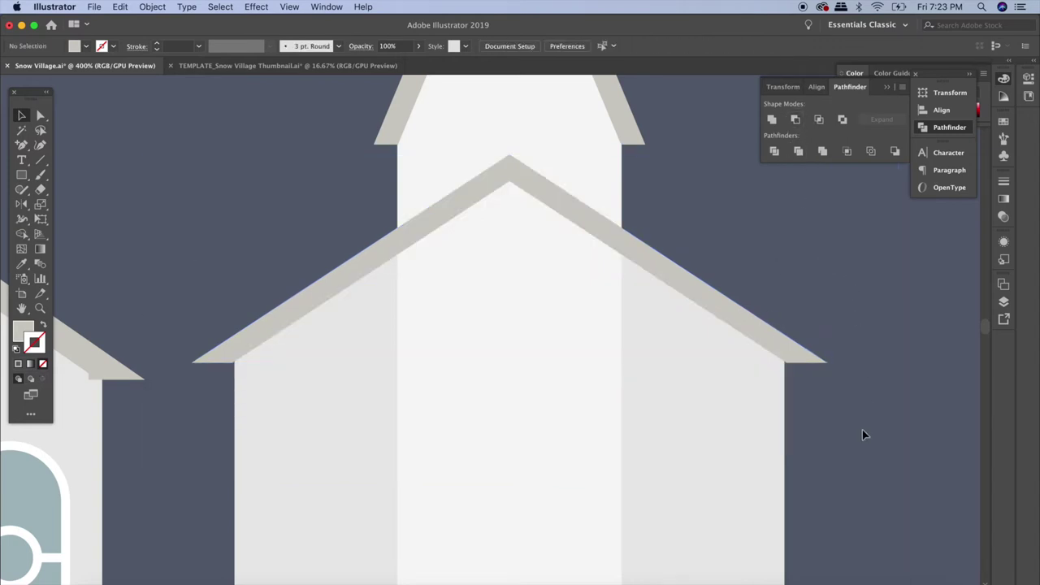
- Send the trimmed roof backward behind the tower and walls
left_click(722, 320)
key("a")
key("super+bracketleft")
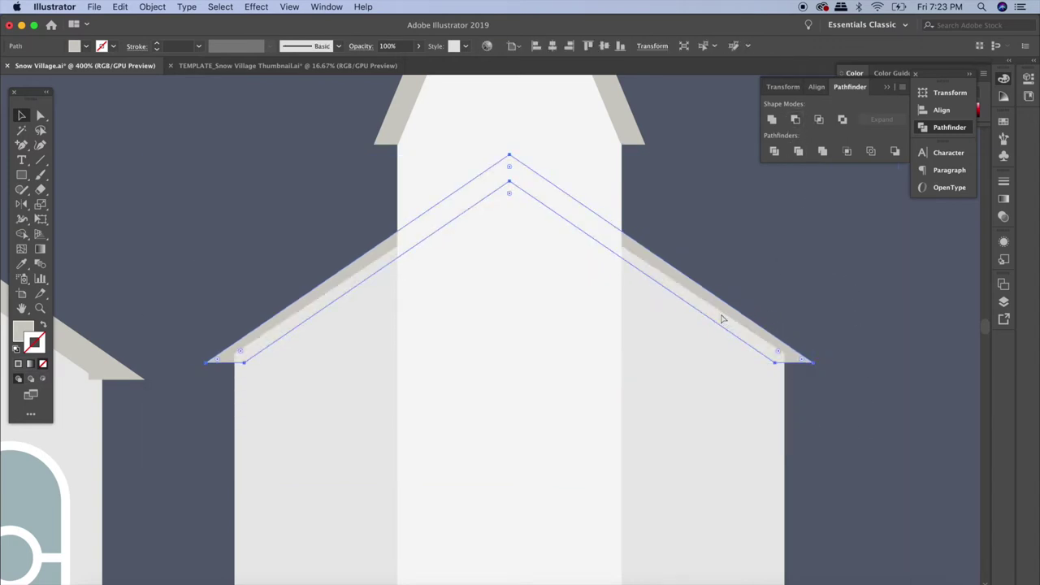
key("v")
left_click(887, 317)
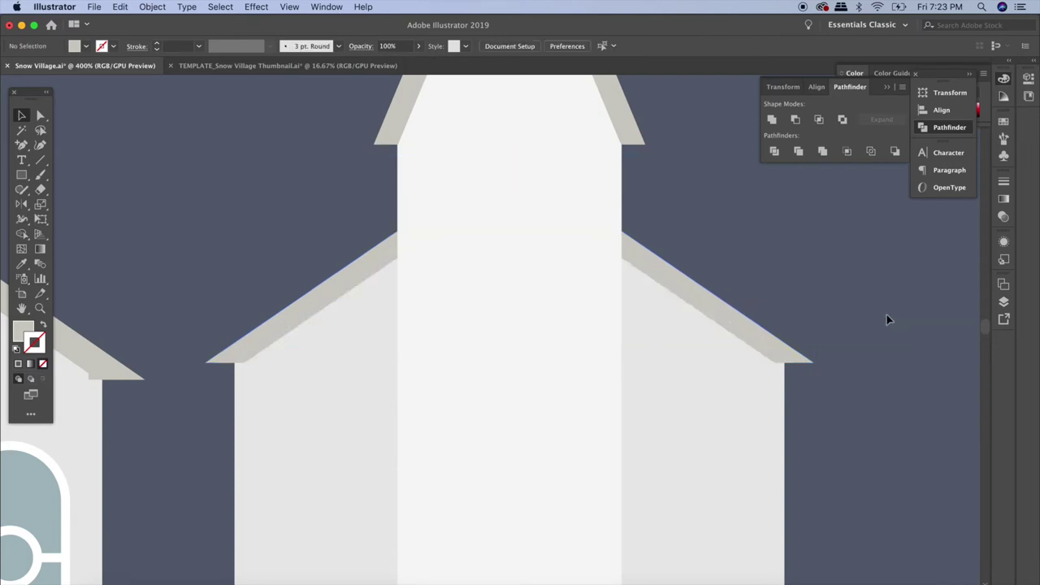
key("super+minus")
key("super+minus")
key("super+minus")
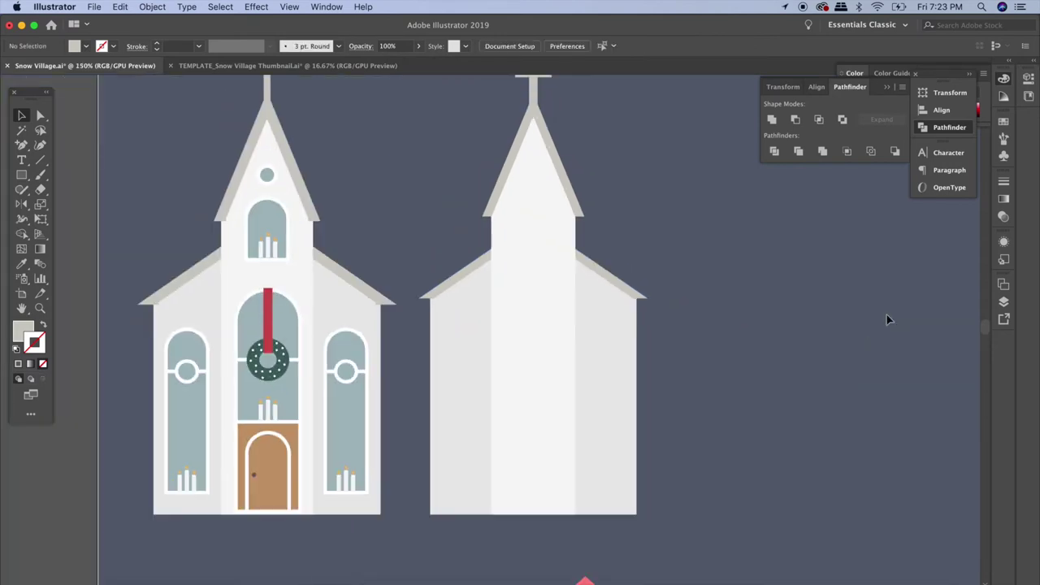
left_click(626, 289)
key("super+plus")
key("super+plus")
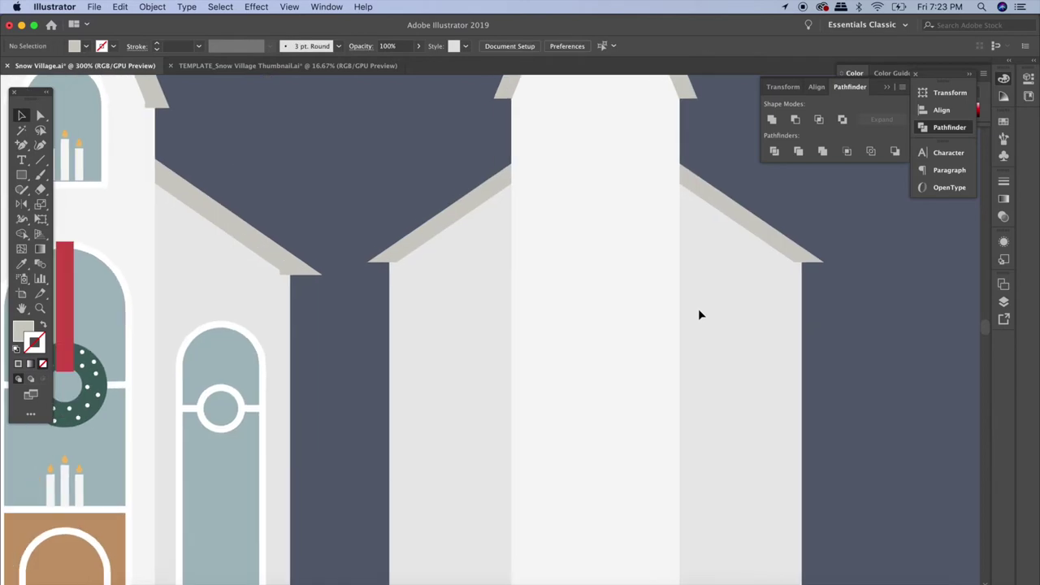
- Draw a tall window rectangle on the right church's left wing
scroll(701, 315, "left", 2)
scroll(700, 315, "up", 1)
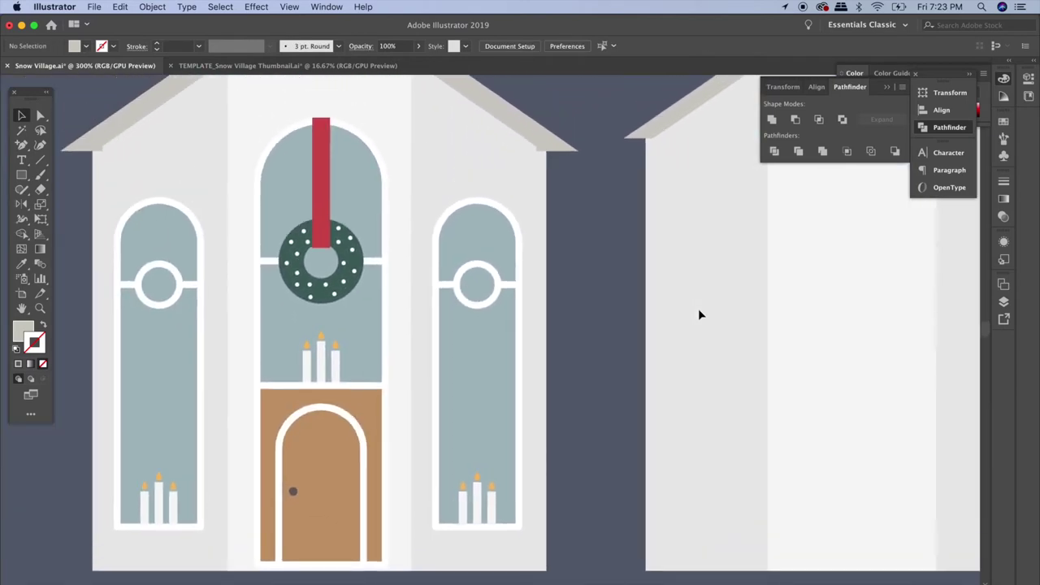
scroll(700, 314, "up", 2)
scroll(700, 314, "up", 1)
scroll(699, 314, "down", 1)
scroll(699, 313, "right", 2)
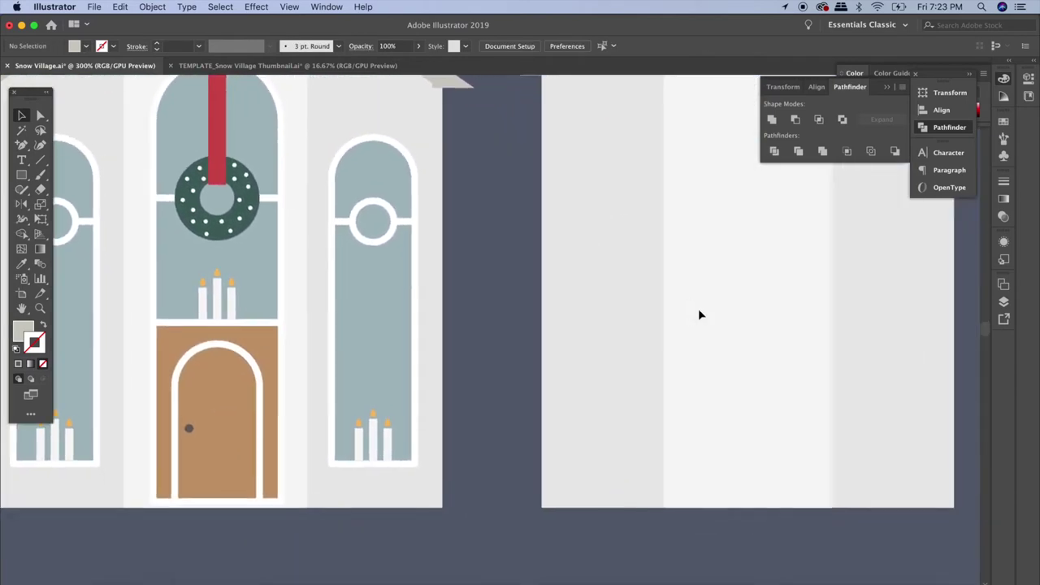
scroll(699, 314, "right", 2)
scroll(699, 314, "right", 2)
left_click(21, 174)
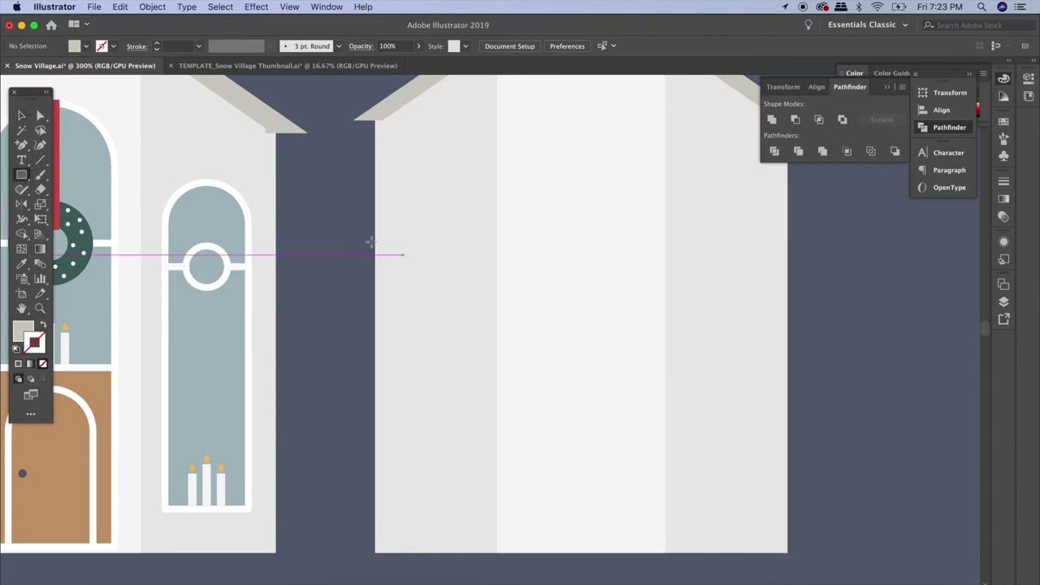
left_click_drag(396, 218, 478, 504)
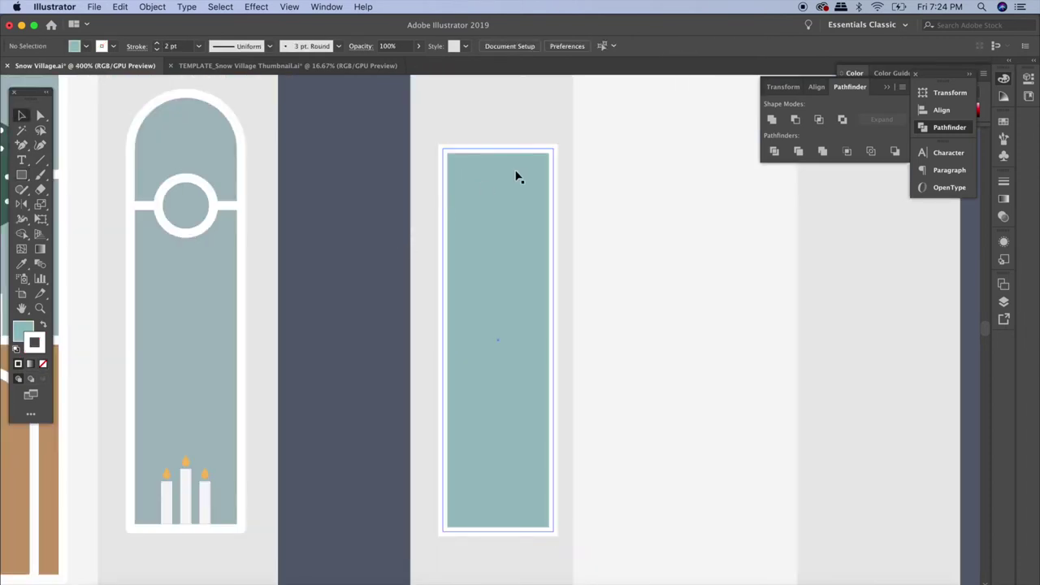
- Round the window's top corners fully into an arch
left_click(40, 117)
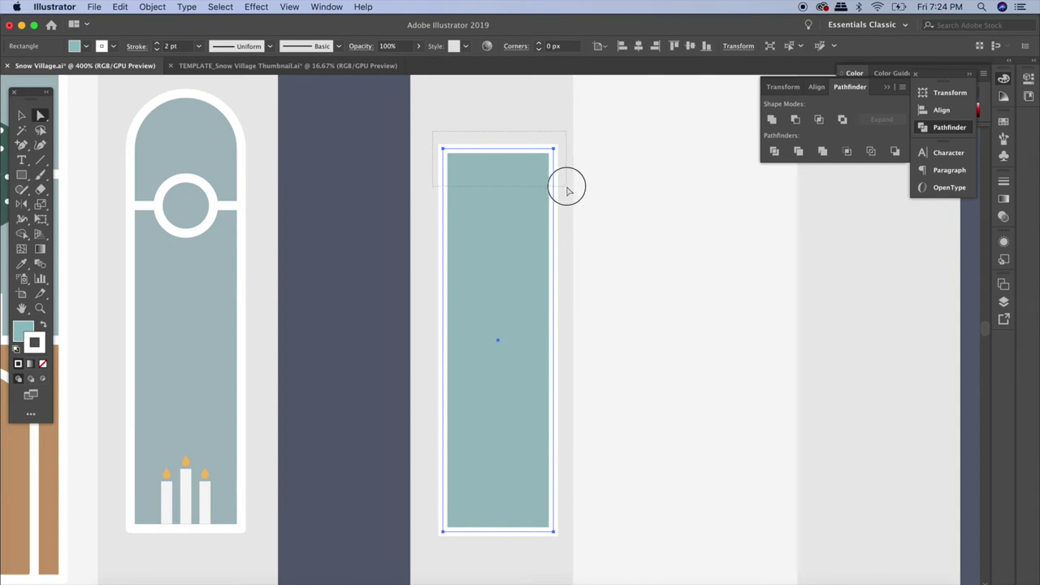
left_click(547, 162)
left_click_drag(545, 159, 511, 244)
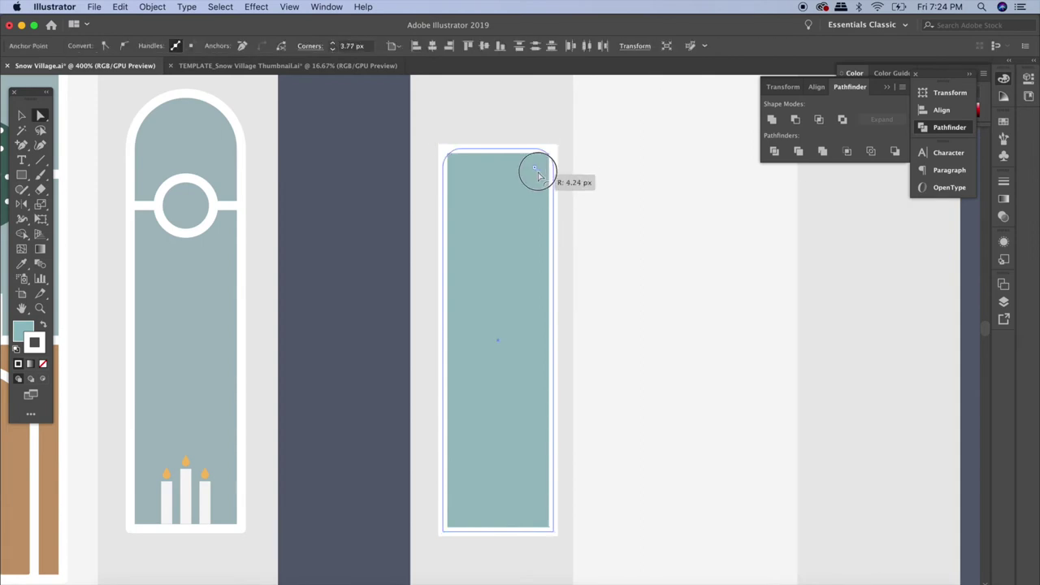
key("super+shift+a")
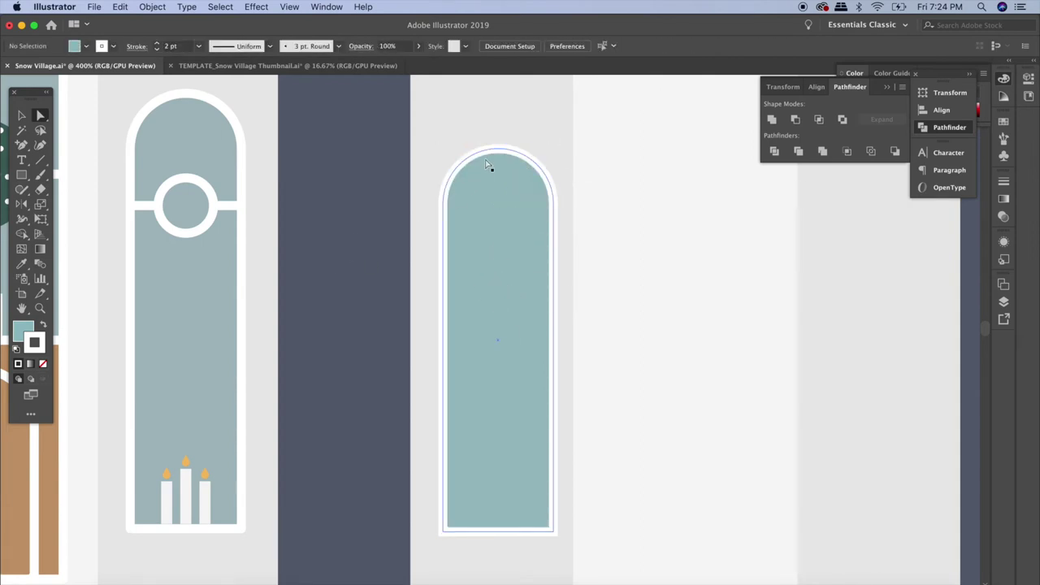
key("super+minus")
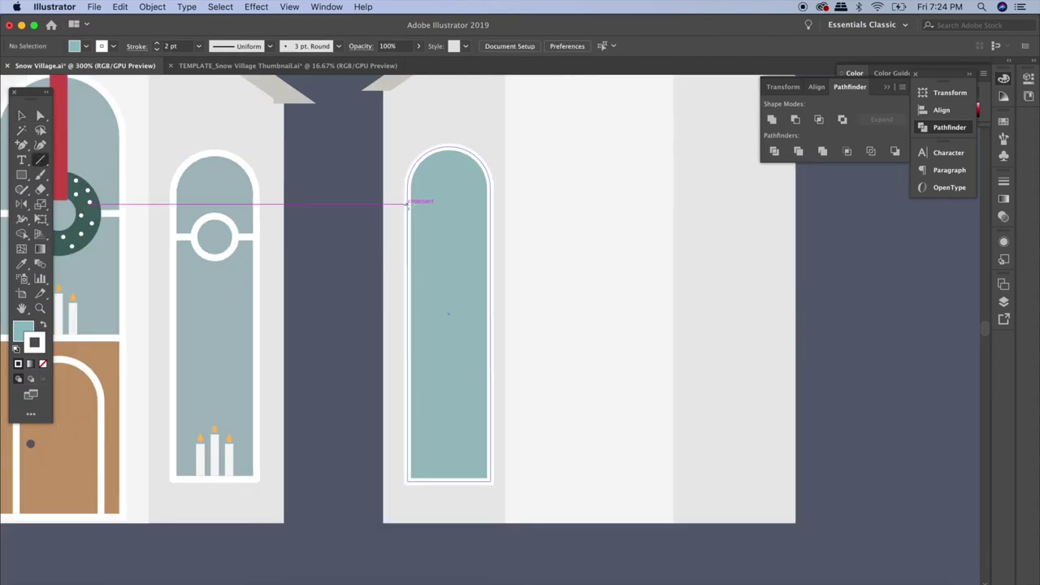
- Draw a horizontal crossbar spanning the arched window's width
left_click_drag(422, 205, 461, 206)
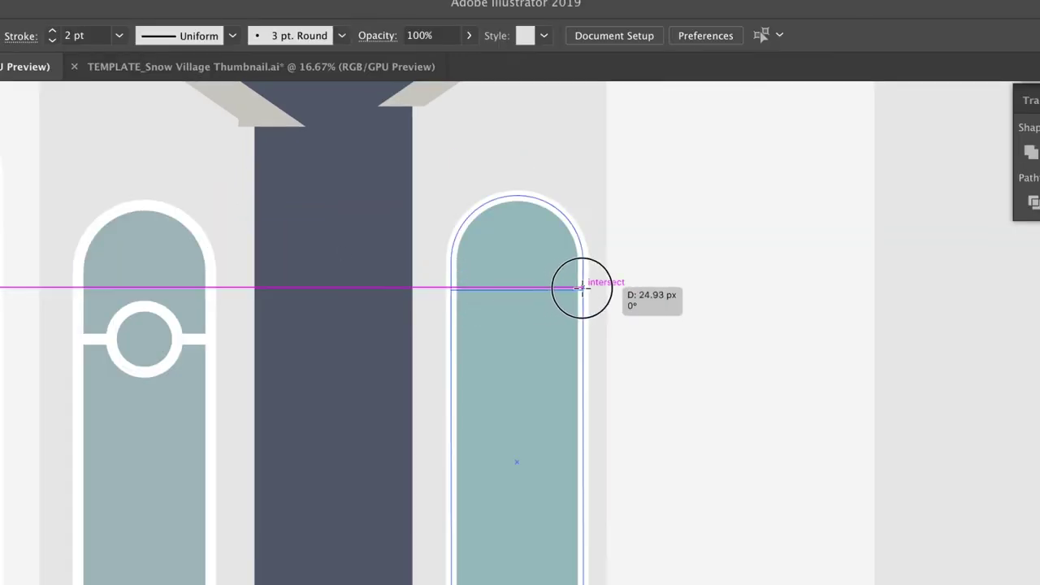
left_click_drag(537, 289, 582, 289)
key("v")
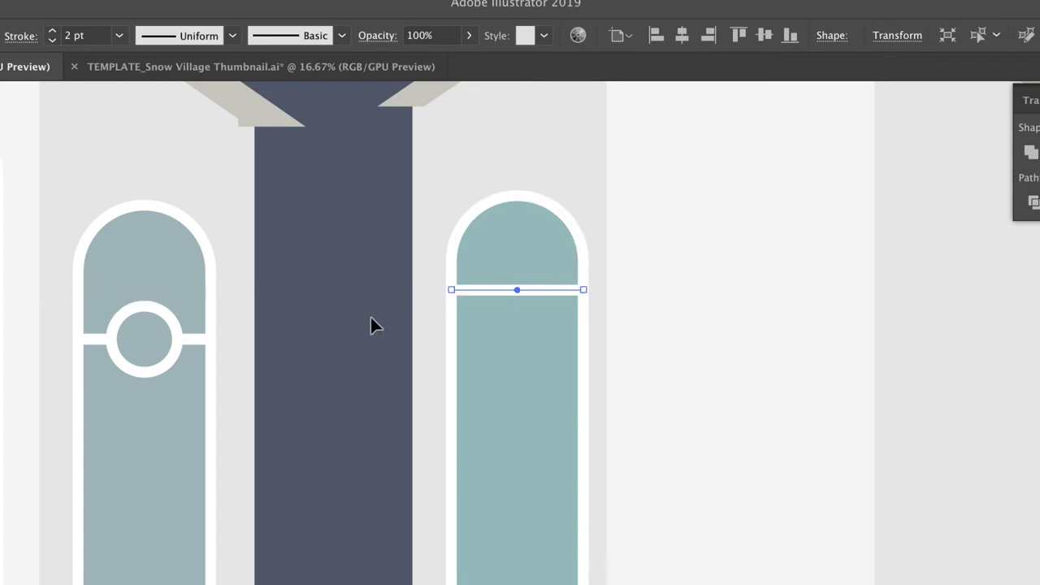
left_click(376, 338)
- Draw a circle on the crossbar and eyedrop the arch's white border onto it
key("backslash")
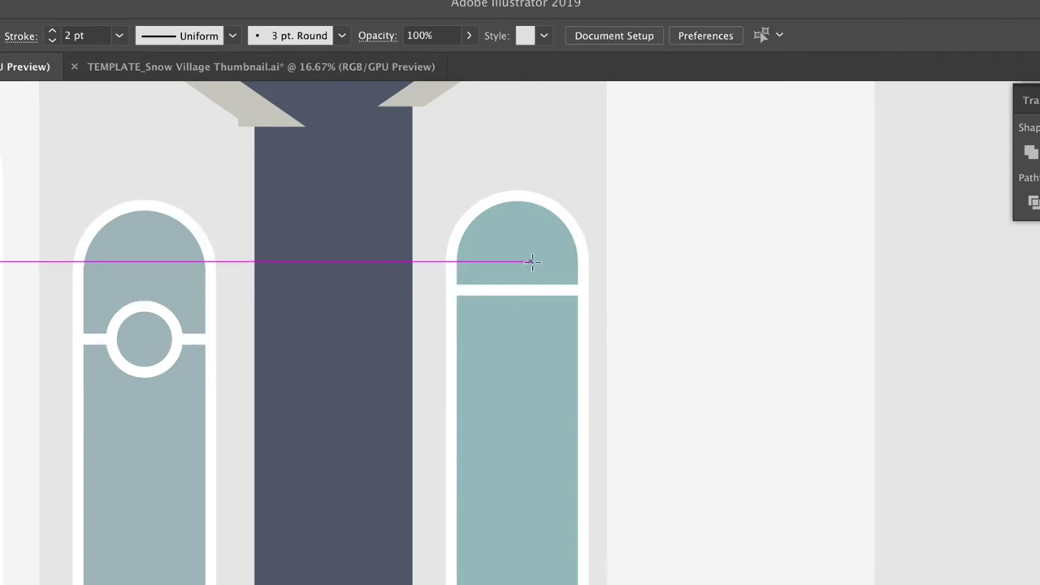
left_click_drag(517, 289, 491, 252)
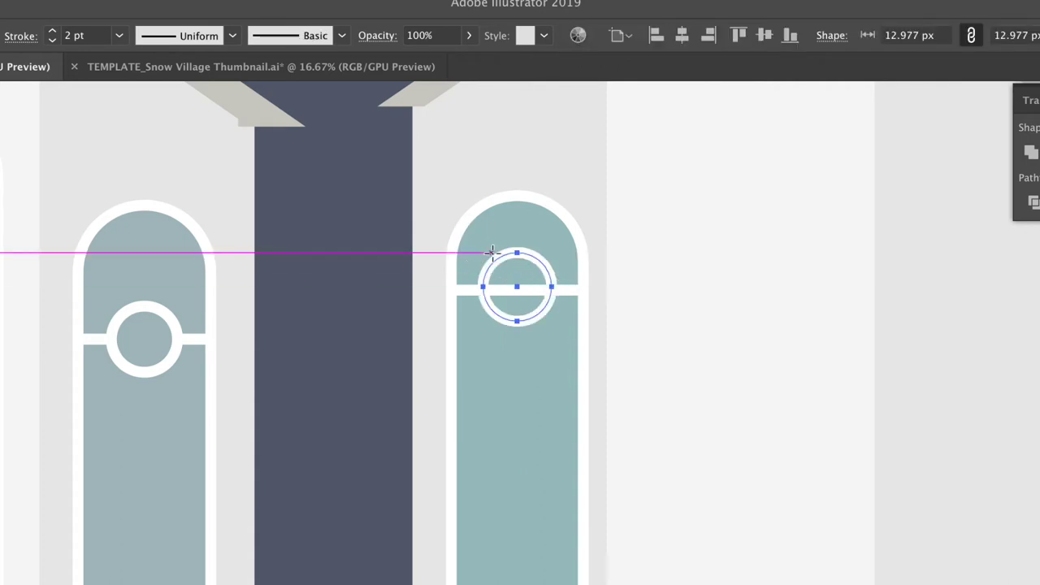
left_click(553, 351, "shift")
key("i")
left_click(548, 369)
key("v")
left_click(340, 262)
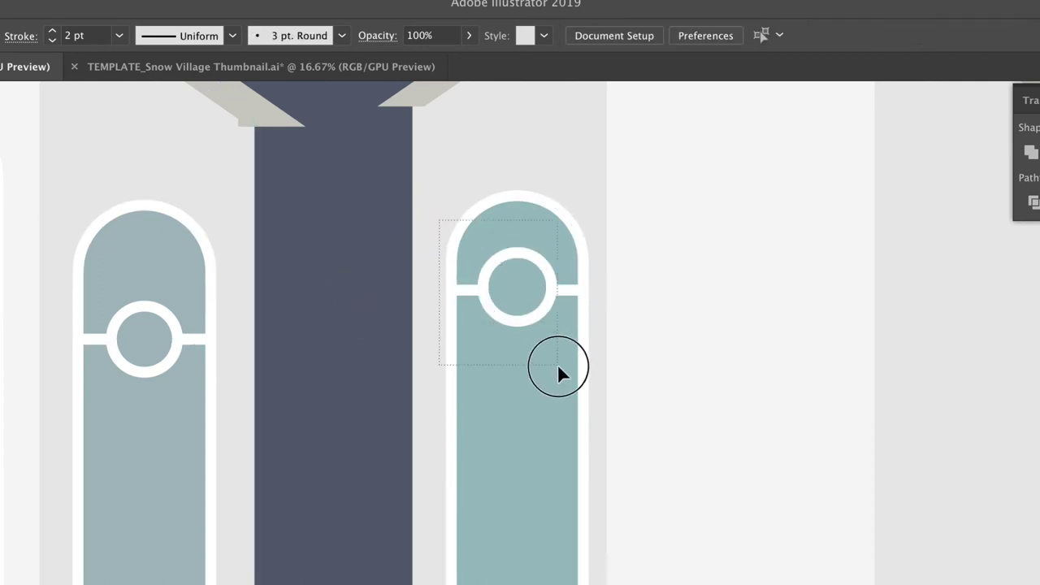
- Select all the window parts together and drag a copy toward the right wing
left_click_drag(557, 363, 557, 365)
left_click(474, 253)
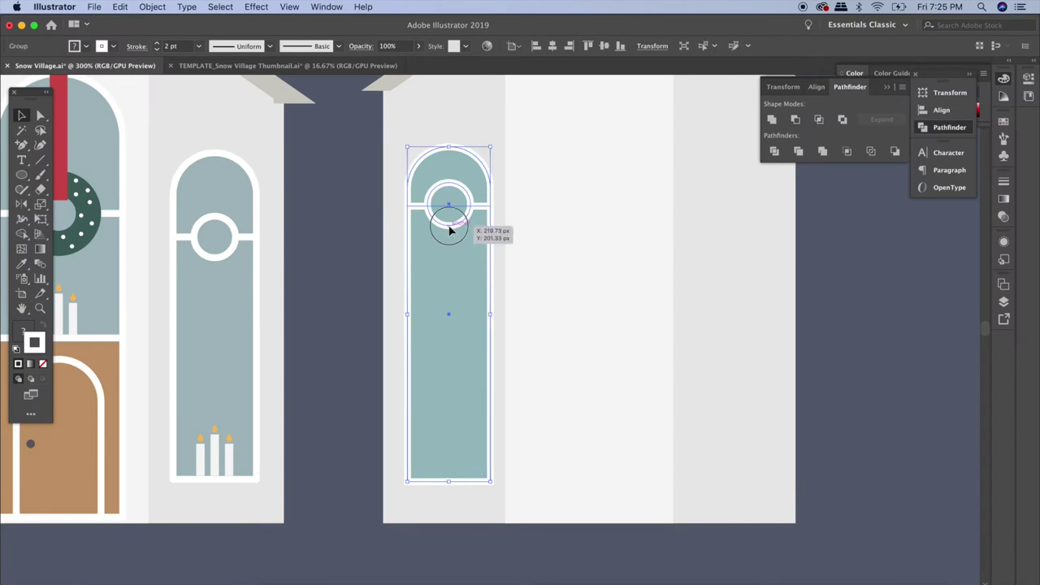
left_click_drag(449, 230, 730, 238)
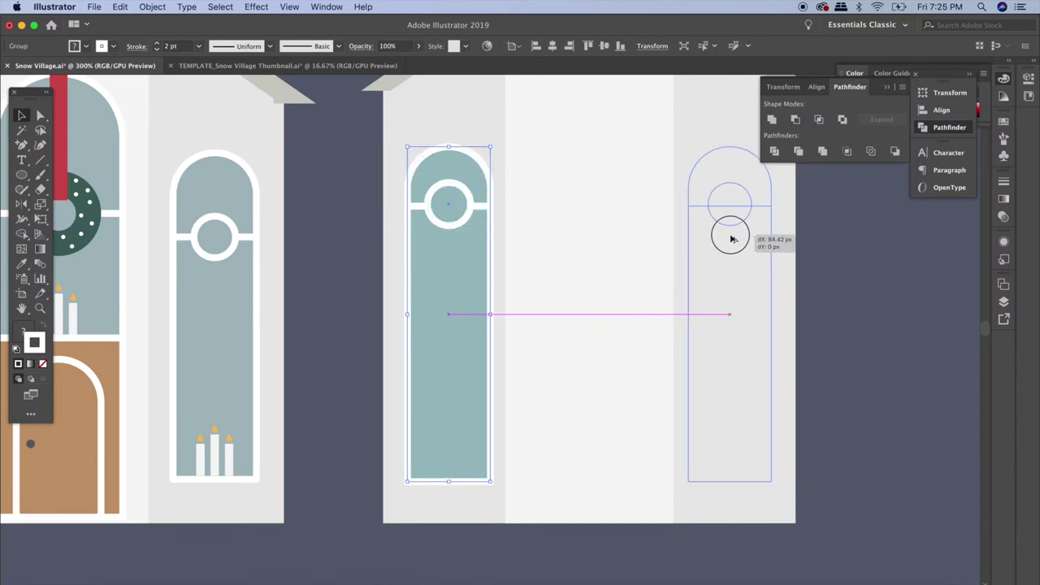
- Drop the window copy on the right wing, deselect, and scroll to view both churches
left_click_drag(730, 238, 730, 239)
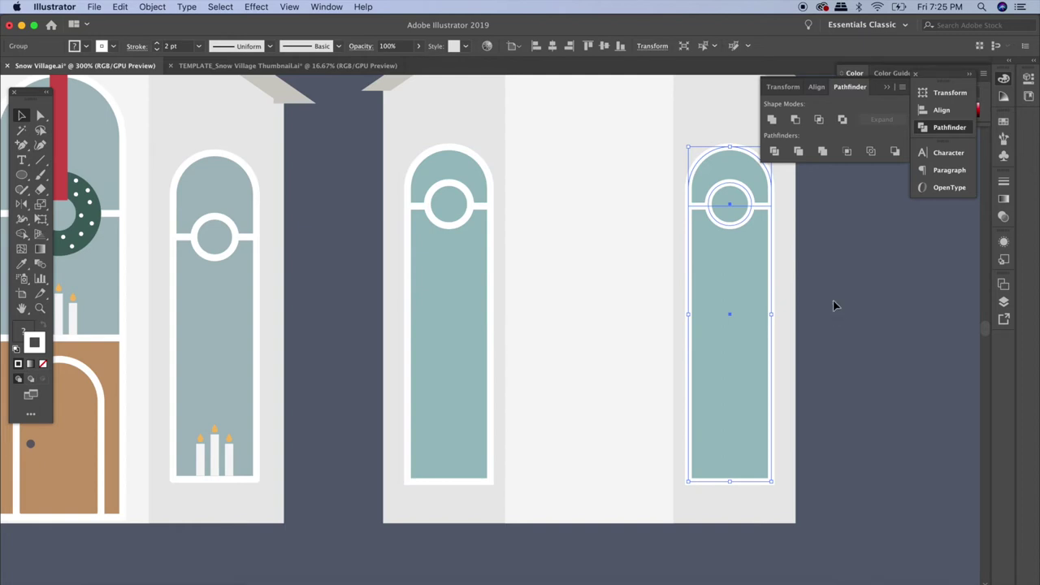
scroll(834, 306, "up", 5)
left_click(819, 341)
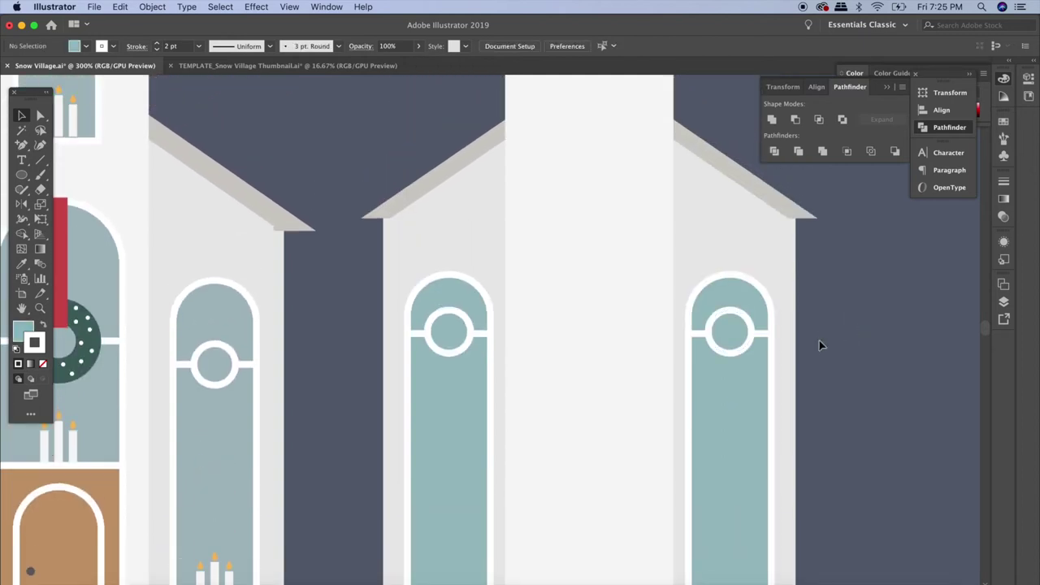
scroll(819, 341, "down", 3)
scroll(819, 340, "left", 2)
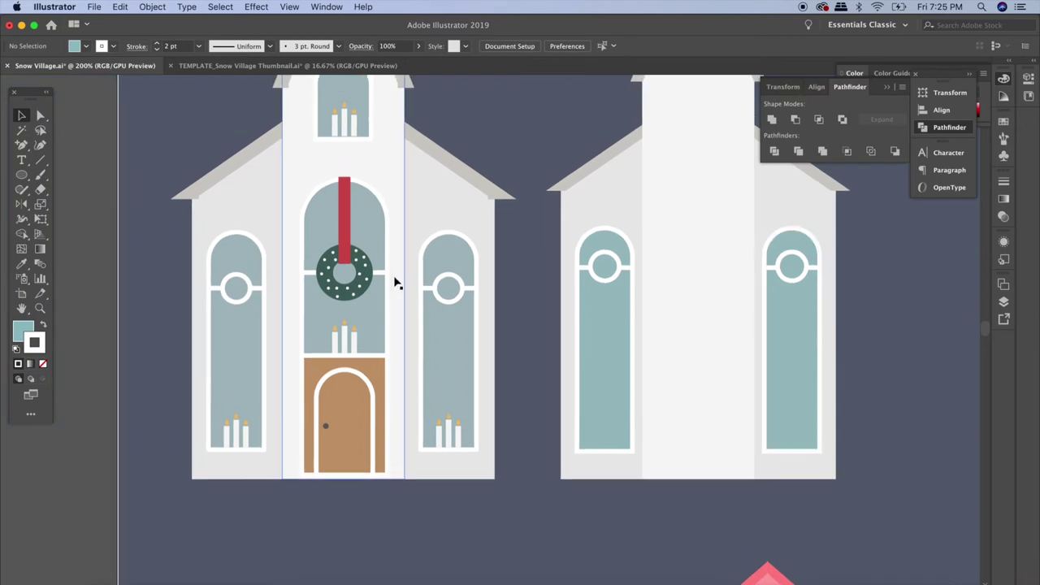
scroll(358, 122, "up", 2)
scroll(355, 134, "up", 2)
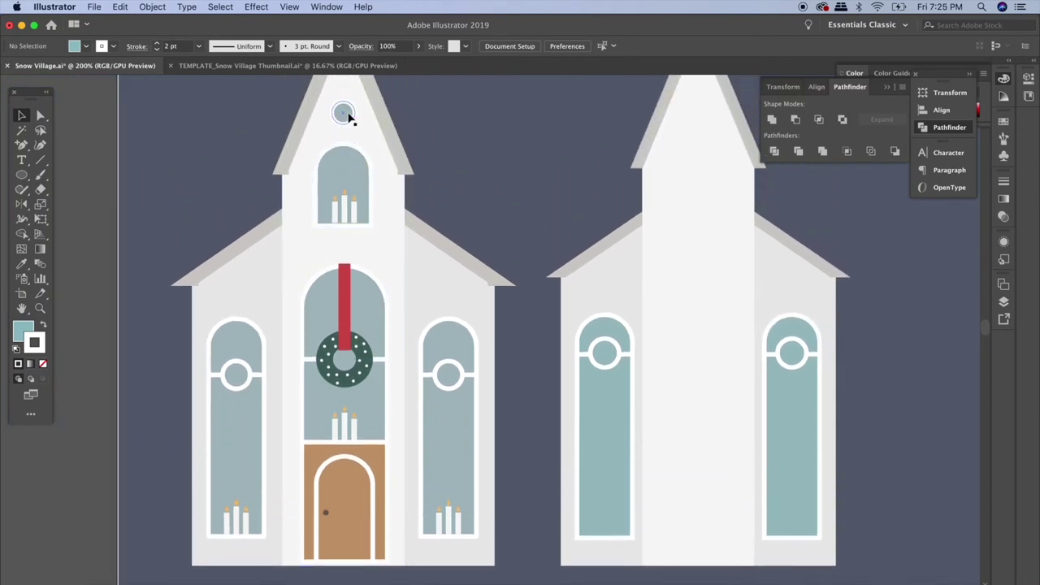
left_click(731, 322, "ctrl+space")
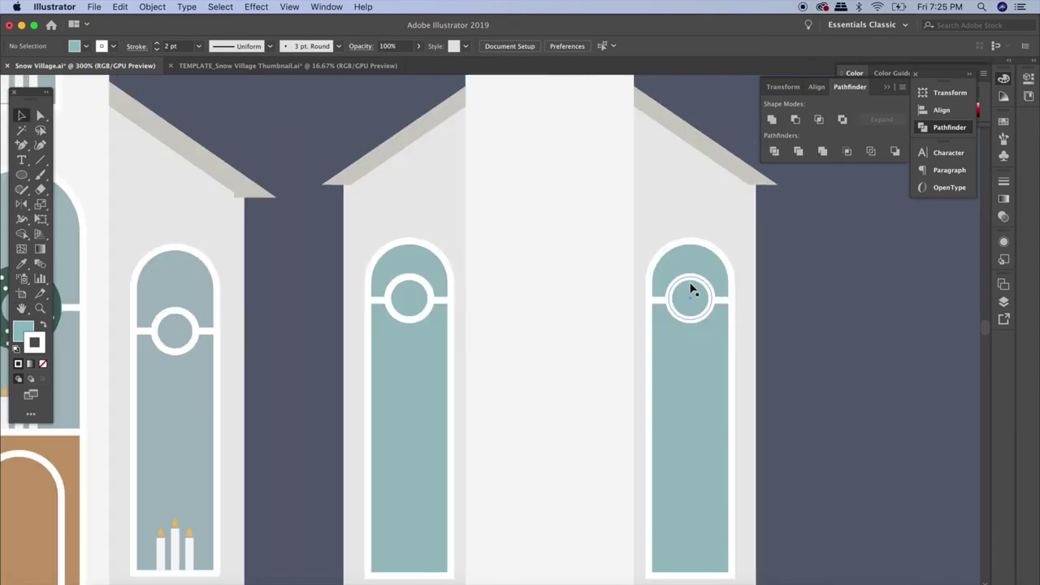
- Copy a window into the centre tower section and ungroup its pieces
left_click_drag(691, 288, 551, 288)
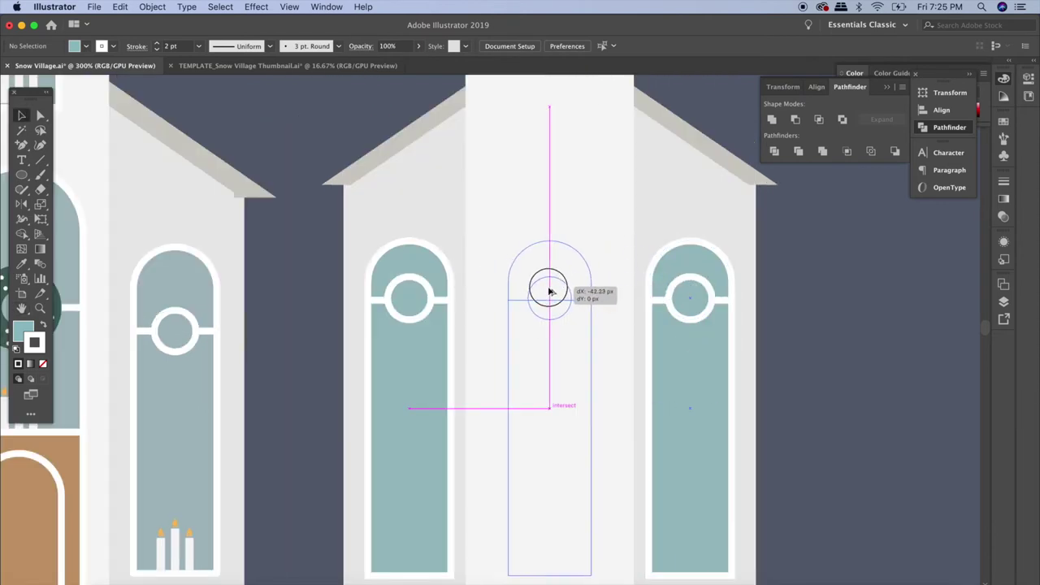
right_click(572, 329)
left_click(601, 428)
left_click(614, 239)
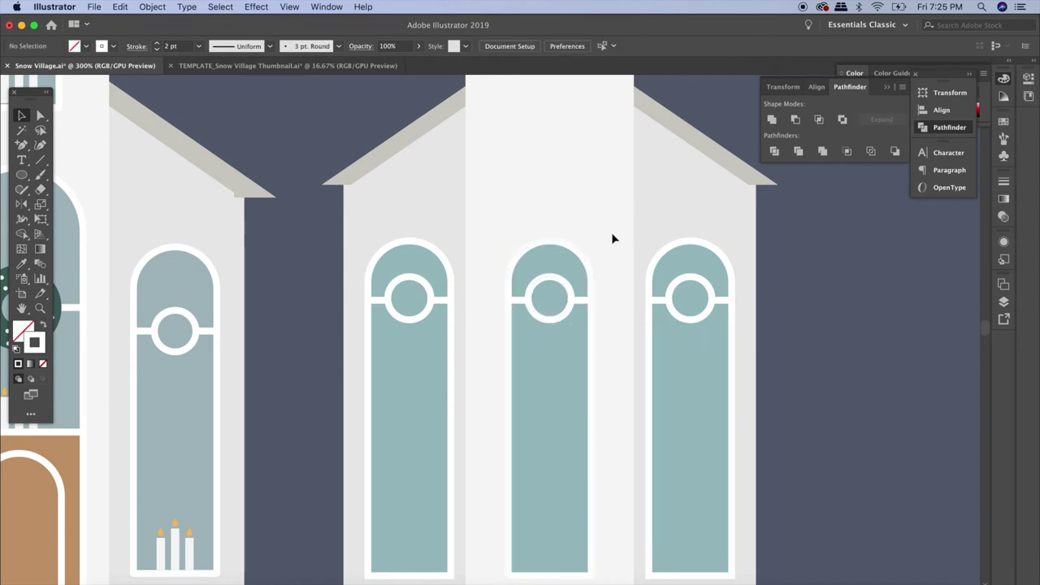
- Resize the centre window rectangle wider and taller
left_click(549, 571)
left_click_drag(550, 573, 566, 351)
left_click_drag(591, 297, 613, 301)
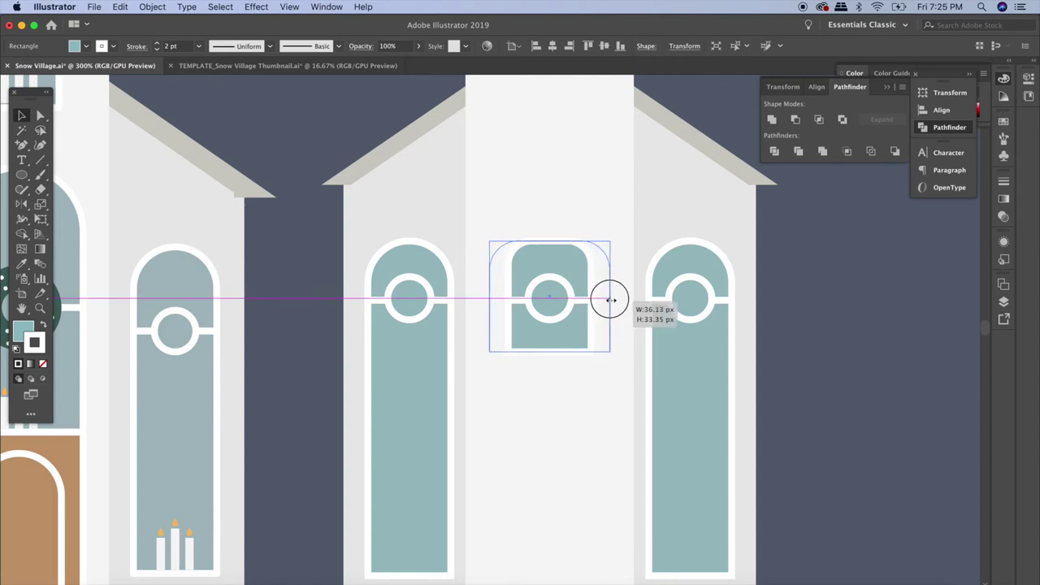
left_click_drag(614, 301, 613, 301)
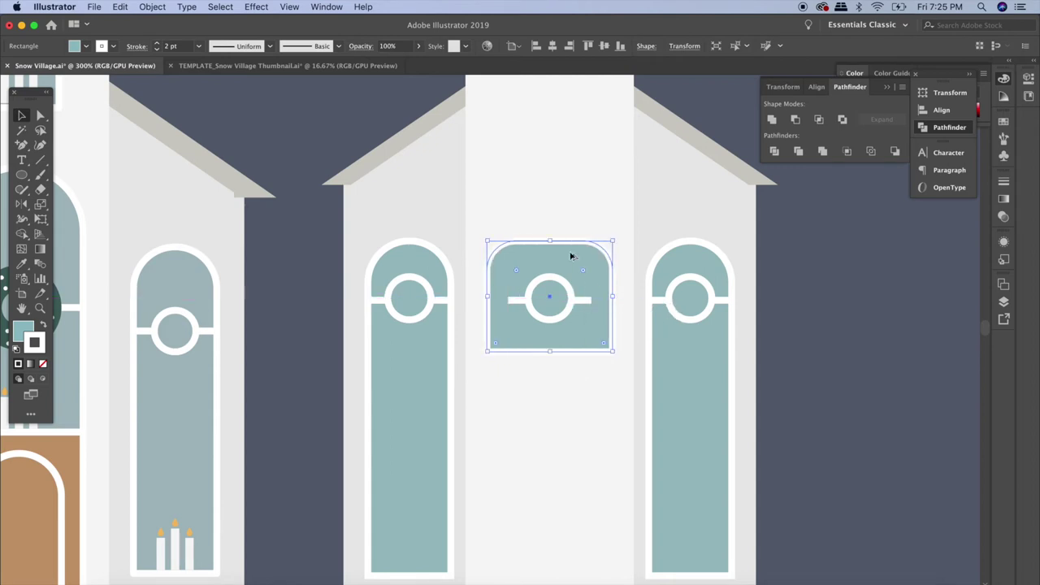
left_click_drag(554, 240, 552, 155)
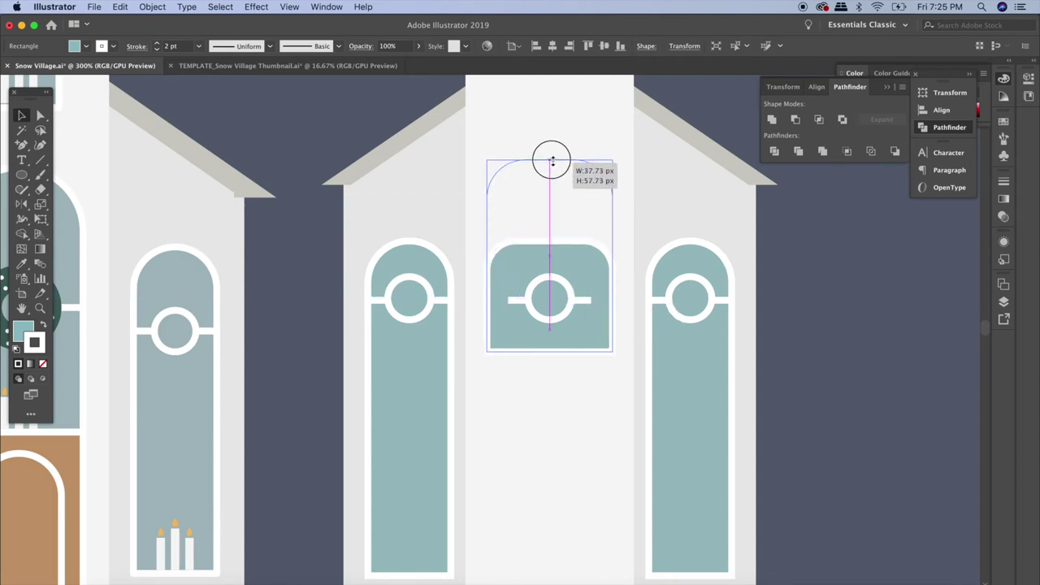
left_click_drag(552, 155, 552, 142)
left_click_drag(550, 351, 552, 382)
left_click(553, 434)
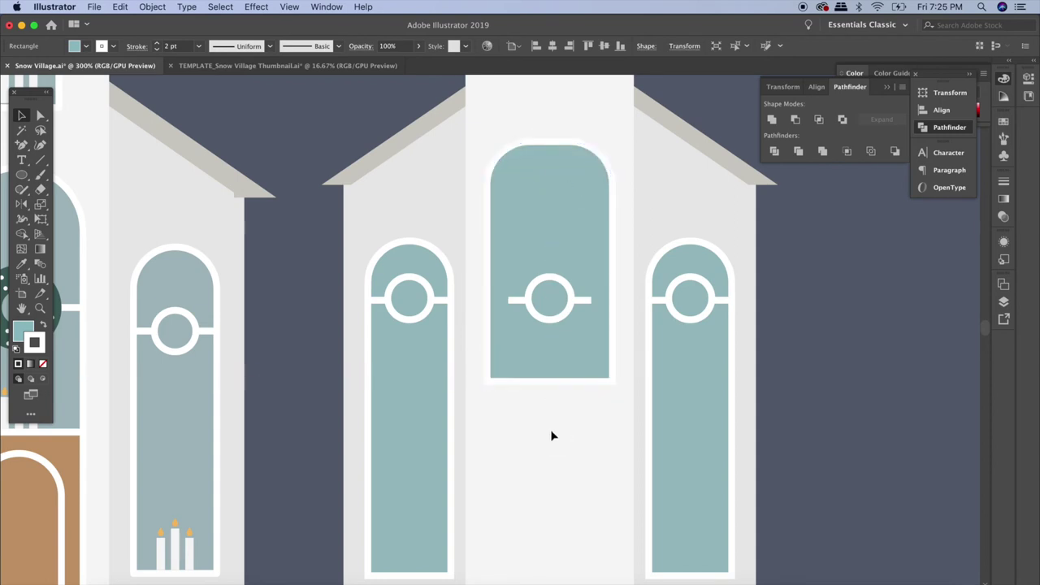
- Round the centre window's top into a full semicircular arch and reposition its circle divider
left_click(598, 157)
left_click(41, 115)
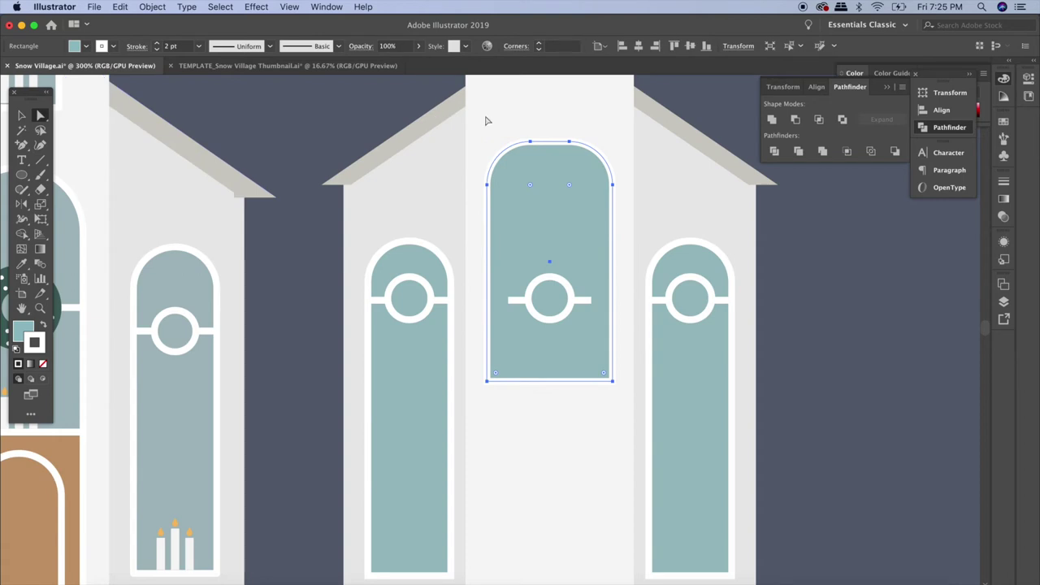
left_click(604, 203)
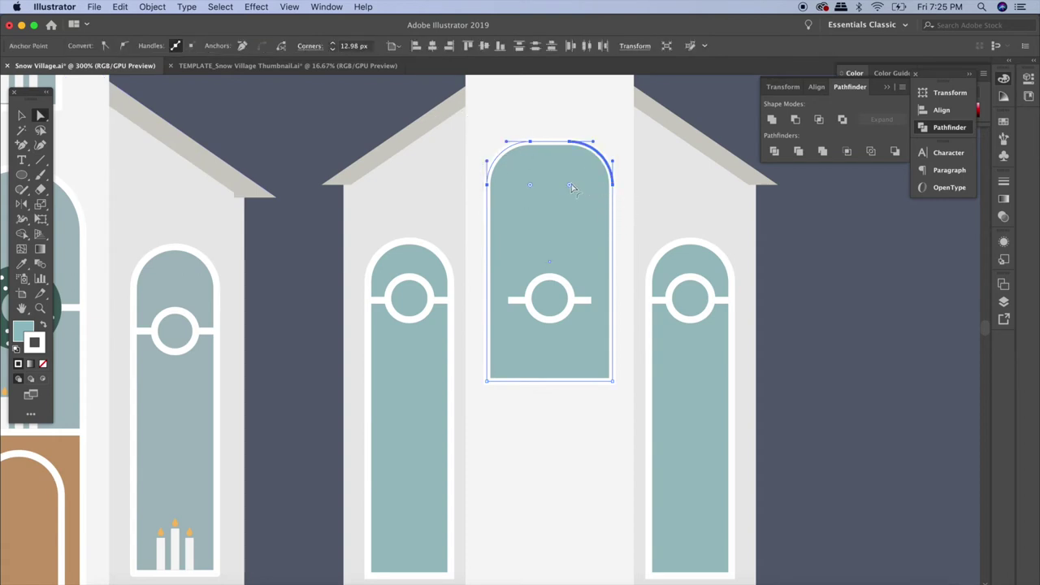
left_click_drag(570, 188, 551, 259)
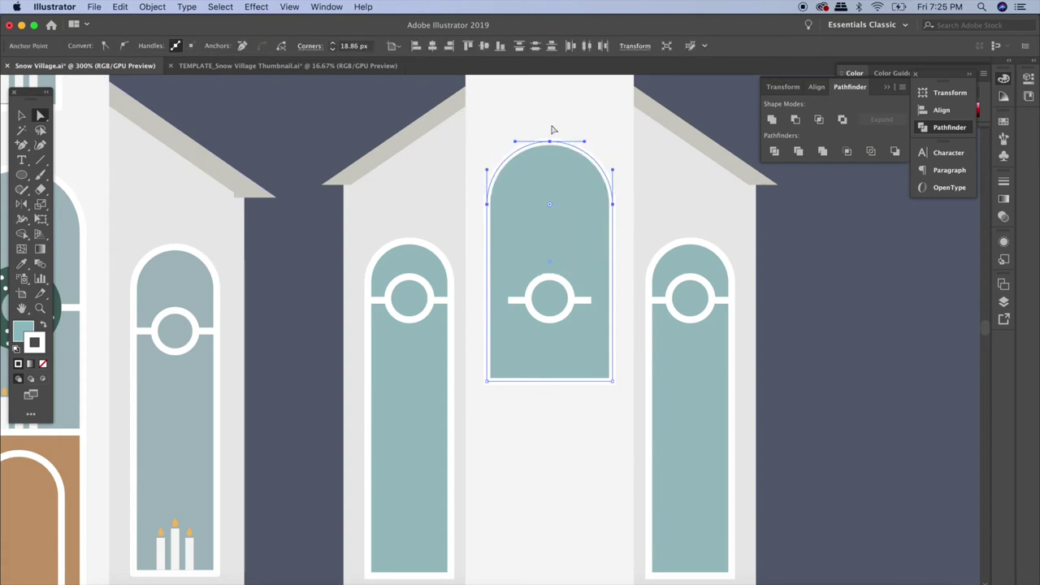
left_click(557, 126)
key("v")
left_click_drag(572, 298, 574, 299)
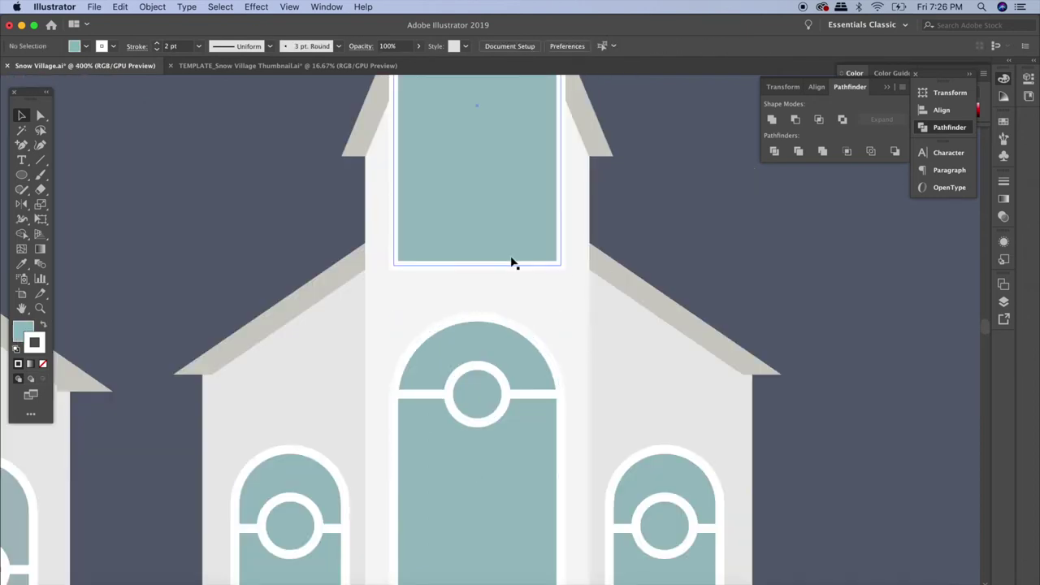
left_click(525, 235)
- Resize the bell tower's arched window into a compact arch
scroll(534, 230, "up", 5)
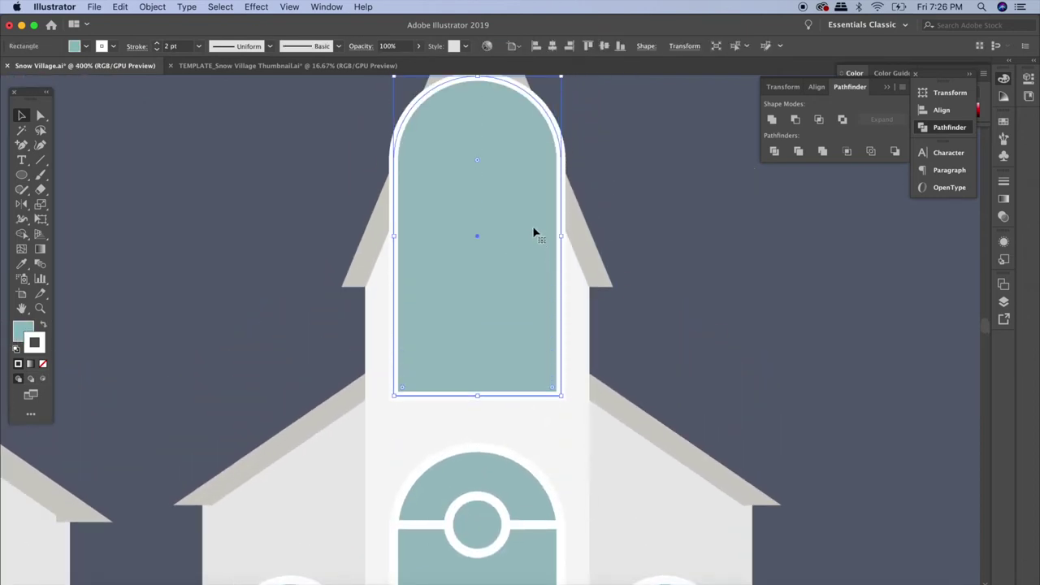
mouse_move(561, 76)
left_mouse_down()
mouse_move(490, 259)
mouse_move(466, 291)
left_mouse_up()
left_click(664, 256)
left_click(467, 379)
left_click_drag(474, 374, 513, 353)
- Draw a small round window near the spire top, above the tower window
scroll(503, 214, "down", 2)
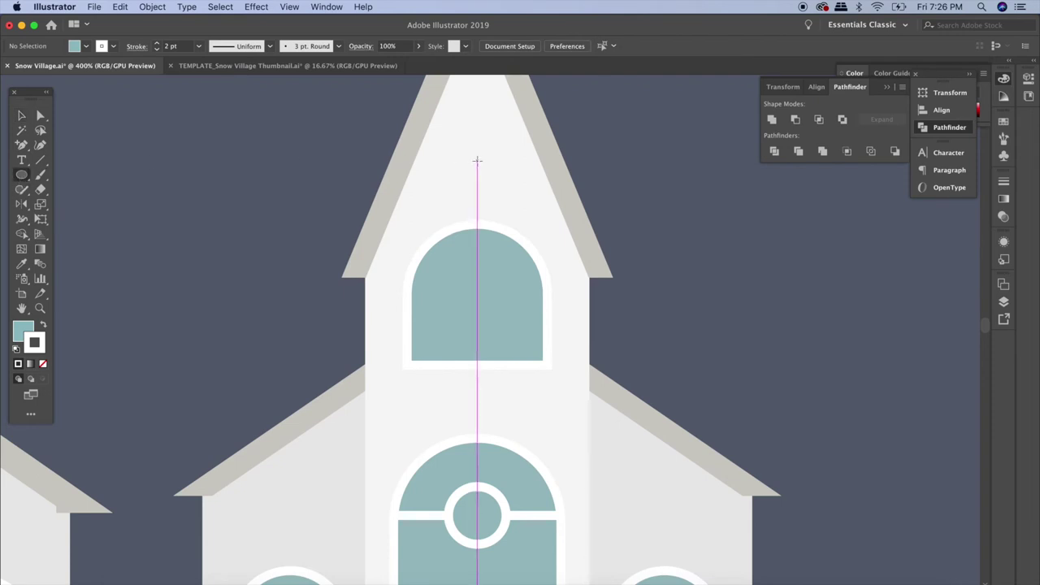
left_click_drag(477, 160, 452, 135)
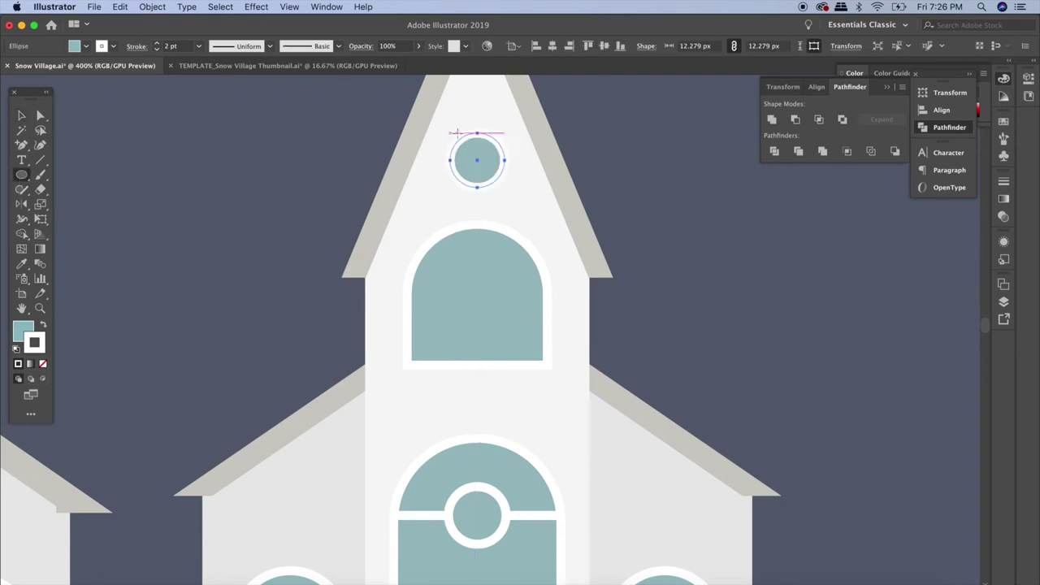
left_click(22, 116)
left_click(190, 179)
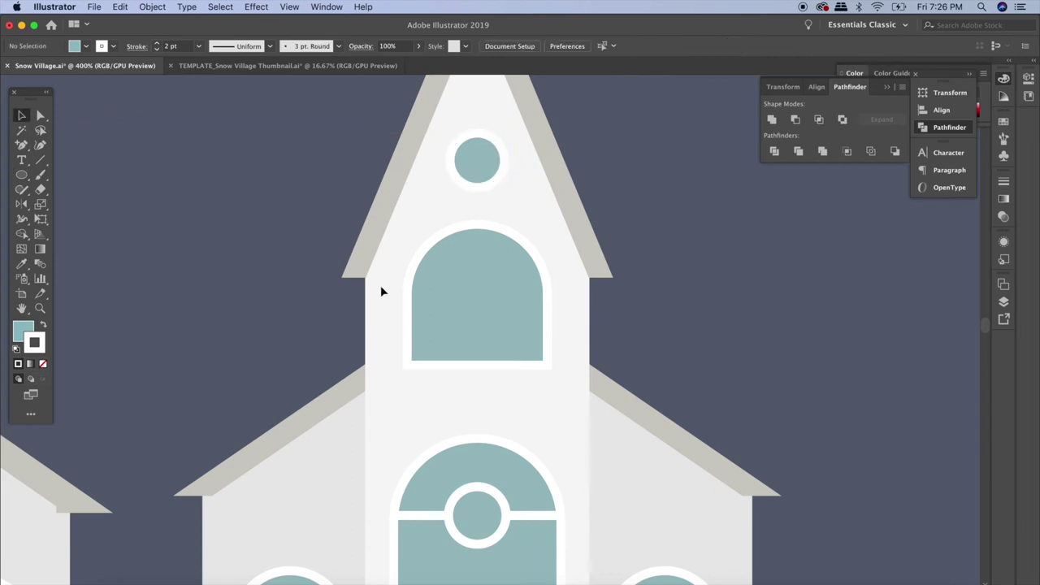
key("ctrl+minus")
key("ctrl+minus")
key("ctrl+minus")
scroll(380, 291, "up", 3)
scroll(380, 291, "right", 2)
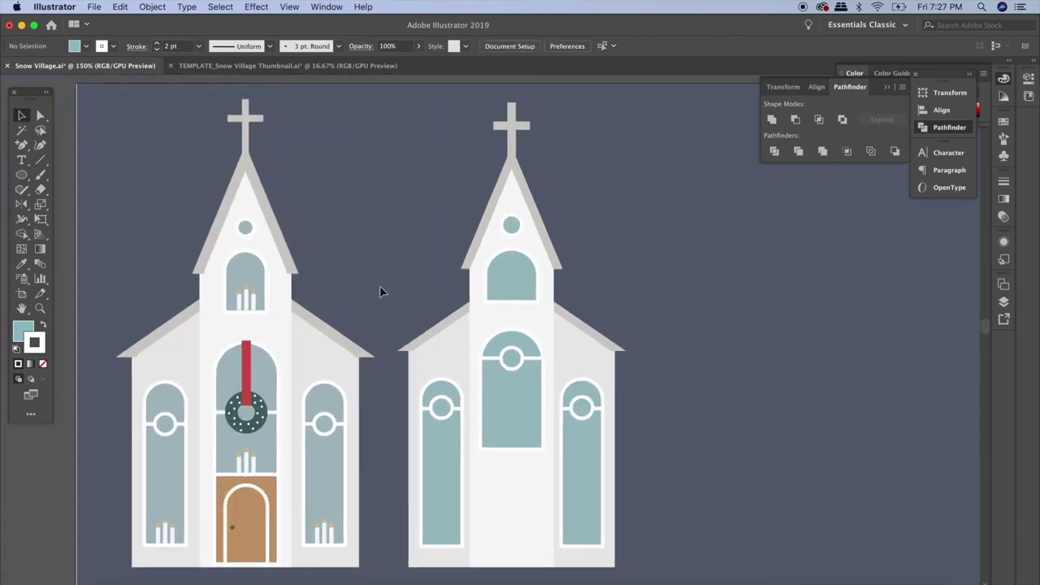
scroll(381, 291, "down", 2)
scroll(381, 291, "left", 2)
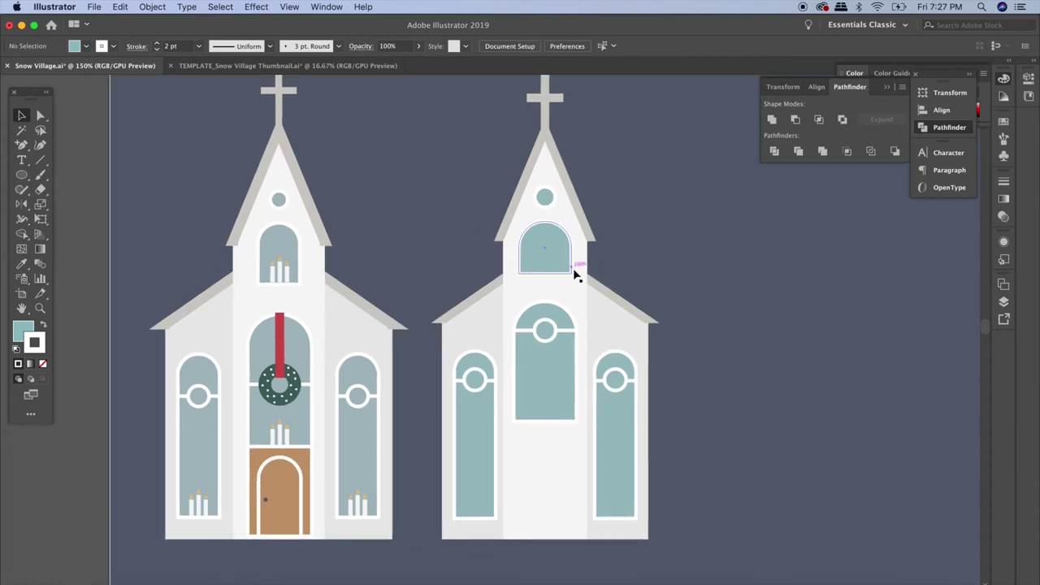
key("ctrl+equal")
scroll(609, 280, "down", 5)
scroll(608, 280, "right", 3)
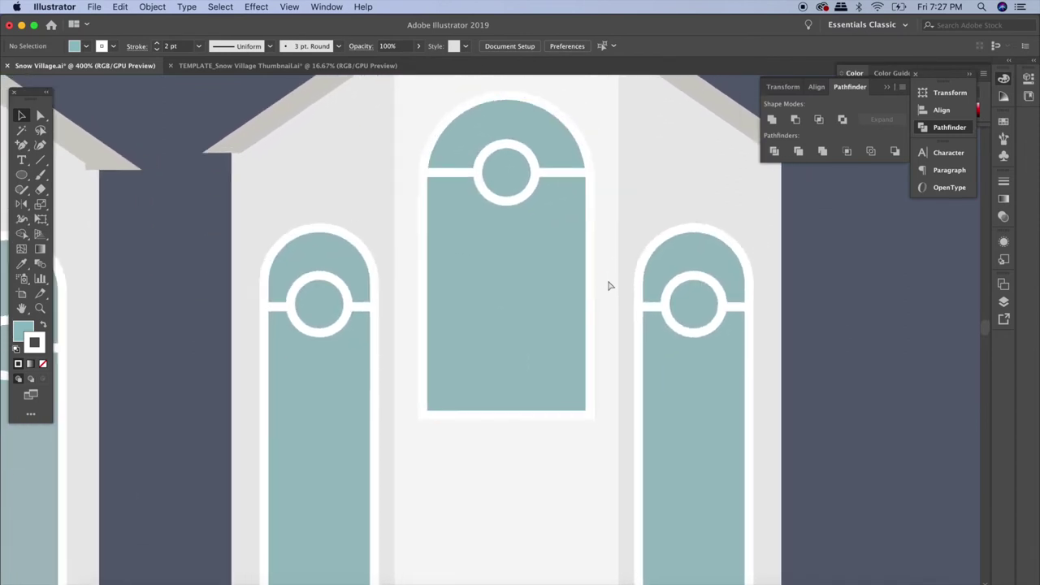
scroll(608, 280, "down", 3)
scroll(608, 281, "down", 2)
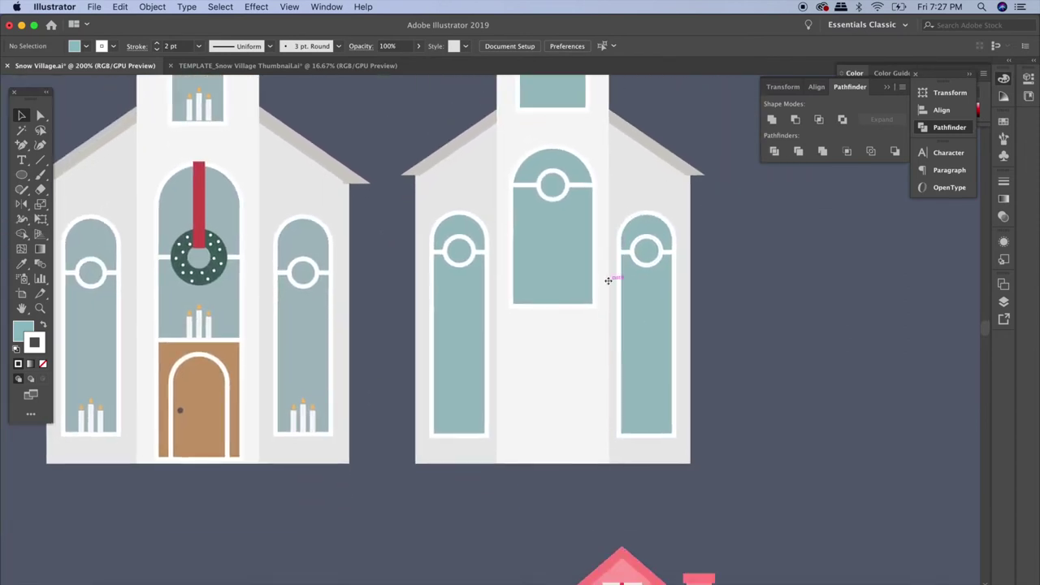
scroll(608, 281, "down", 2)
scroll(608, 280, "up", 2)
scroll(608, 281, "up", 1)
scroll(608, 280, "right", 2)
scroll(608, 280, "up", 1)
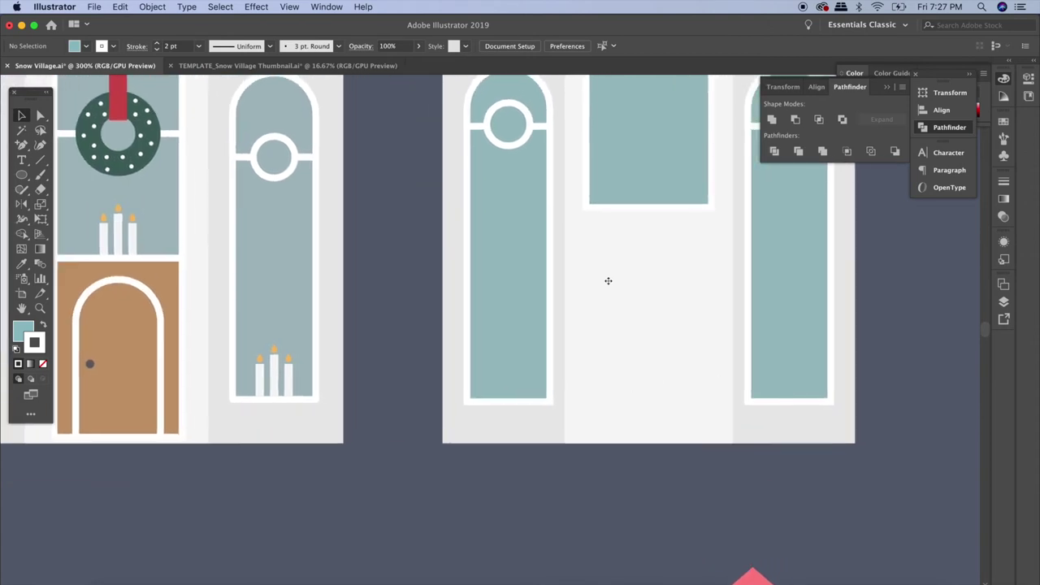
- Draw an orange door rectangle below the church's centre window
left_click_drag(22, 177, 57, 172)
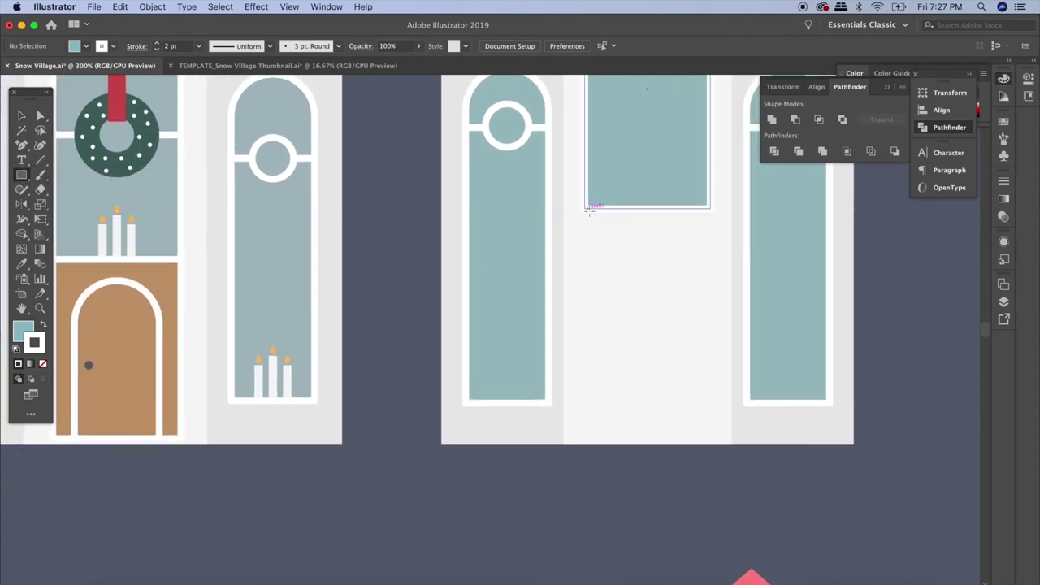
left_click_drag(583, 208, 709, 439)
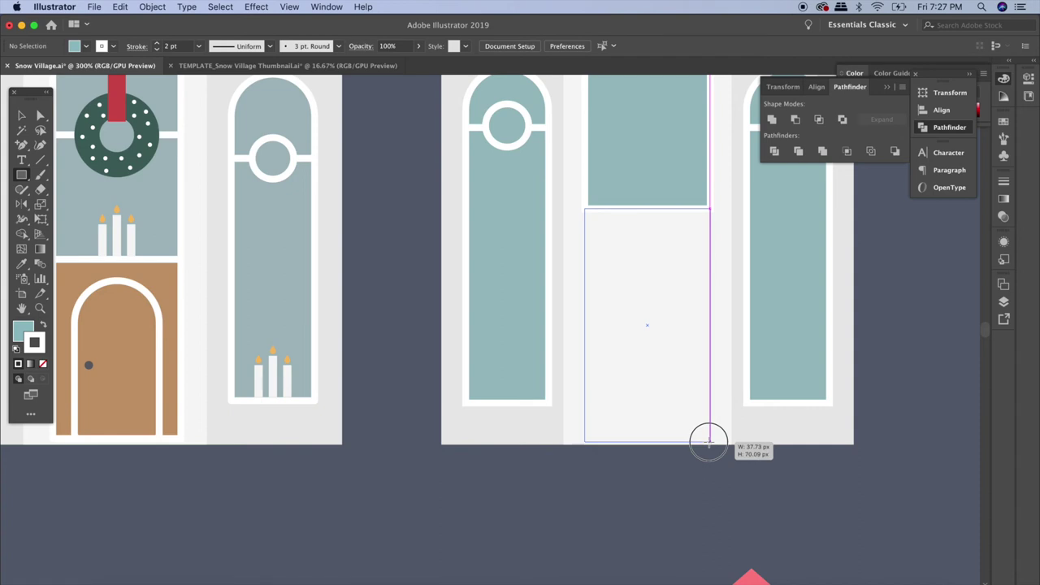
left_click_drag(709, 439, 709, 441)
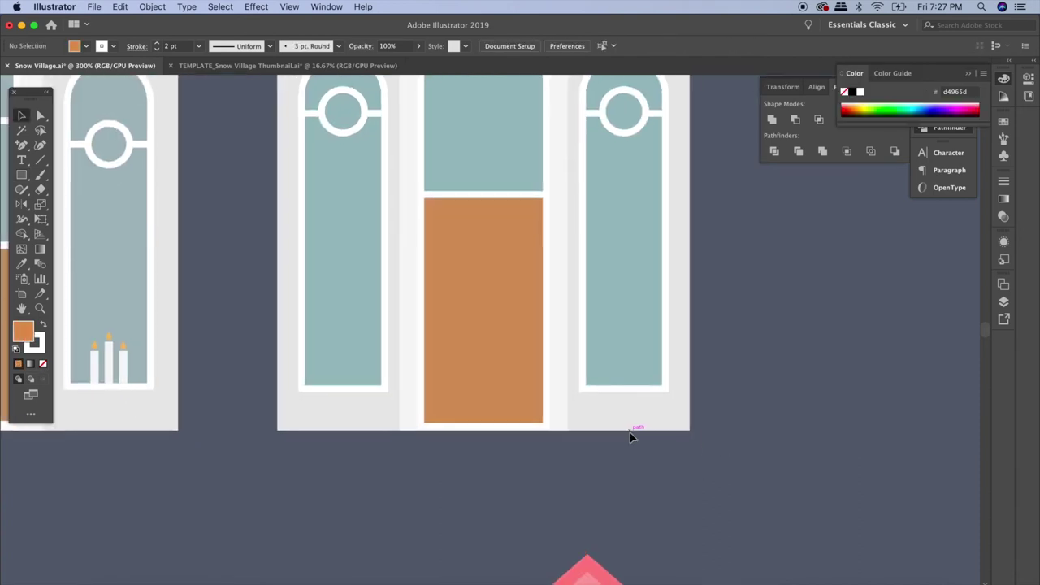
left_click(543, 363)
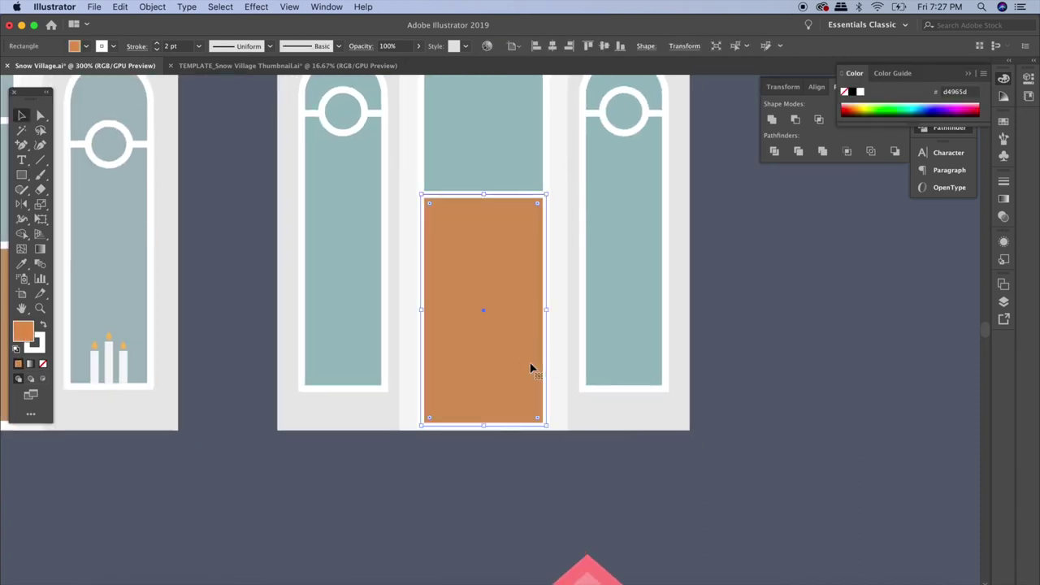
- Paste a smaller copy as the inner door panel and round its top into an arch
key("super+v")
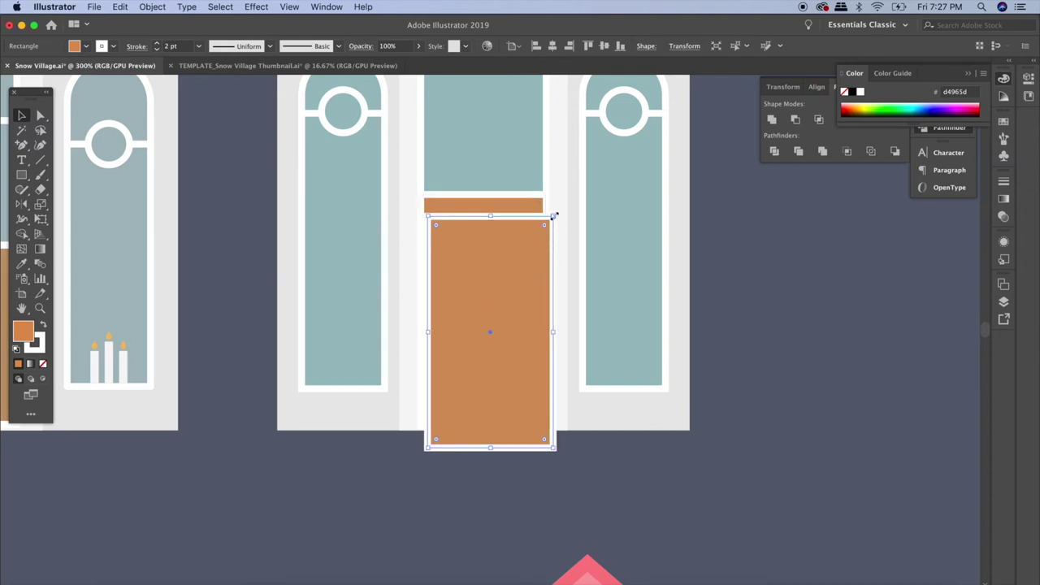
left_click_drag(554, 216, 520, 288)
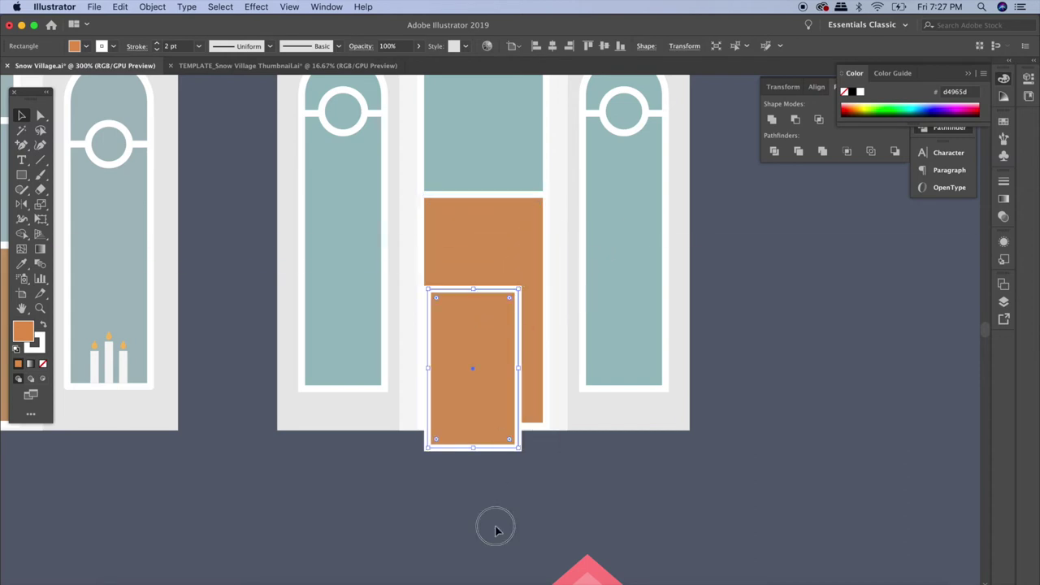
left_click_drag(518, 453, 532, 429)
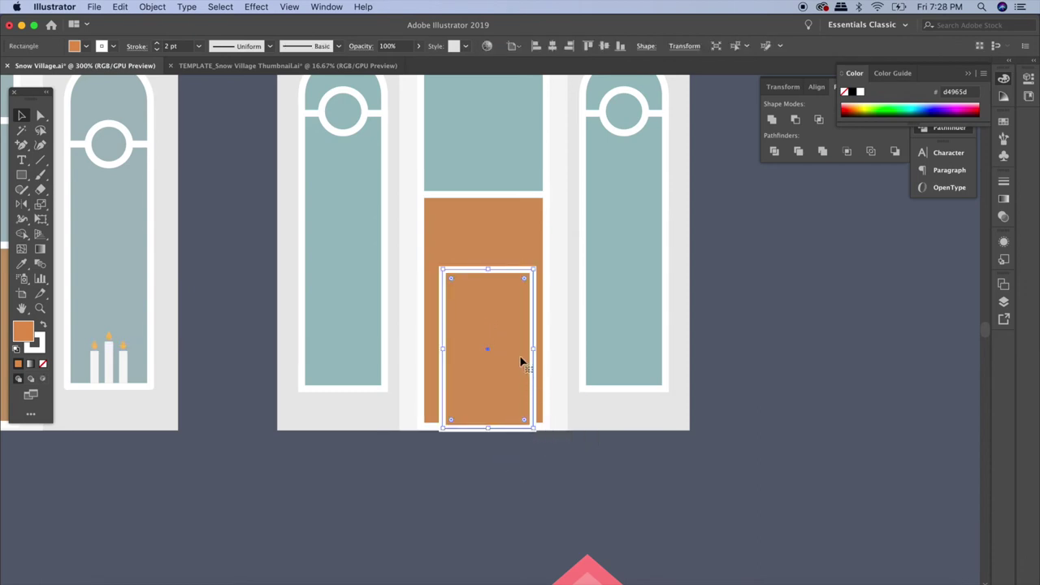
left_click_drag(475, 285, 488, 504)
left_click(487, 504)
left_click(510, 277)
- Add a dark round doorknob to the door
left_click(287, 503)
left_click_drag(401, 550, 430, 561)
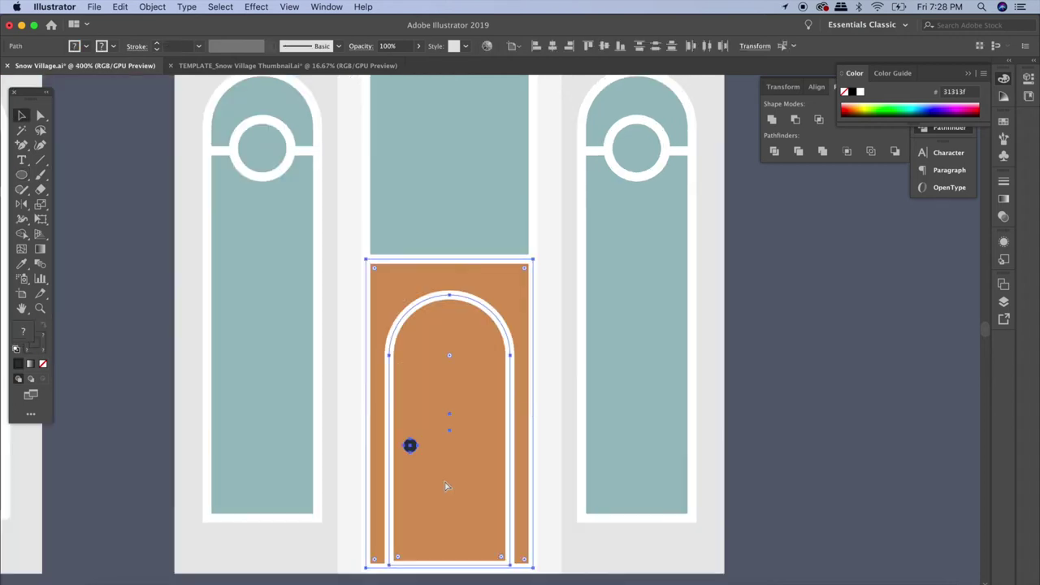
left_click(732, 352)
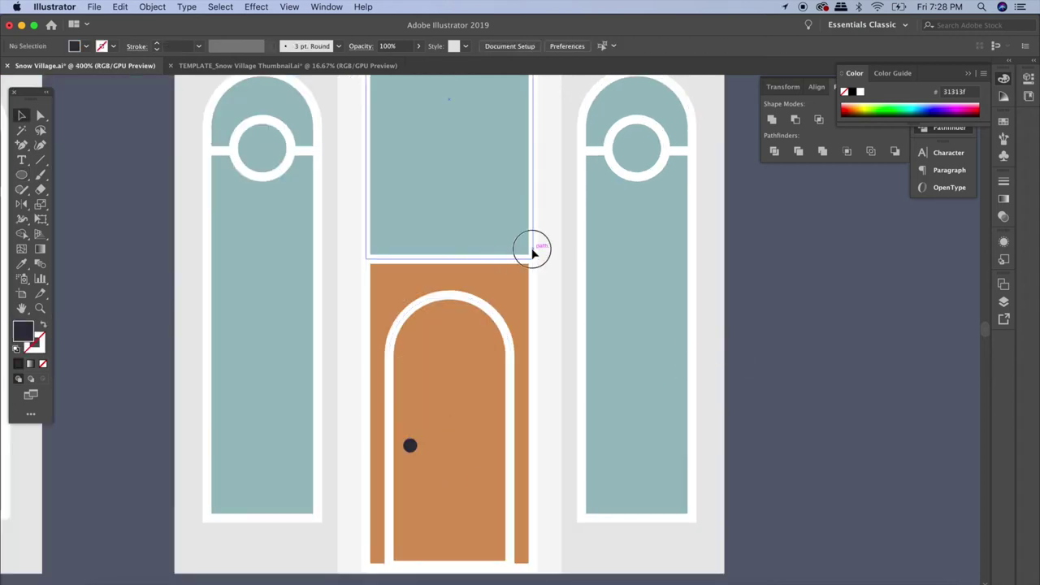
key("super+minus")
key("super+minus")
key("super+minus")
- Zoom to 400% and pan onto the undecorated church's tall middle window
scroll(699, 354, "up", 2)
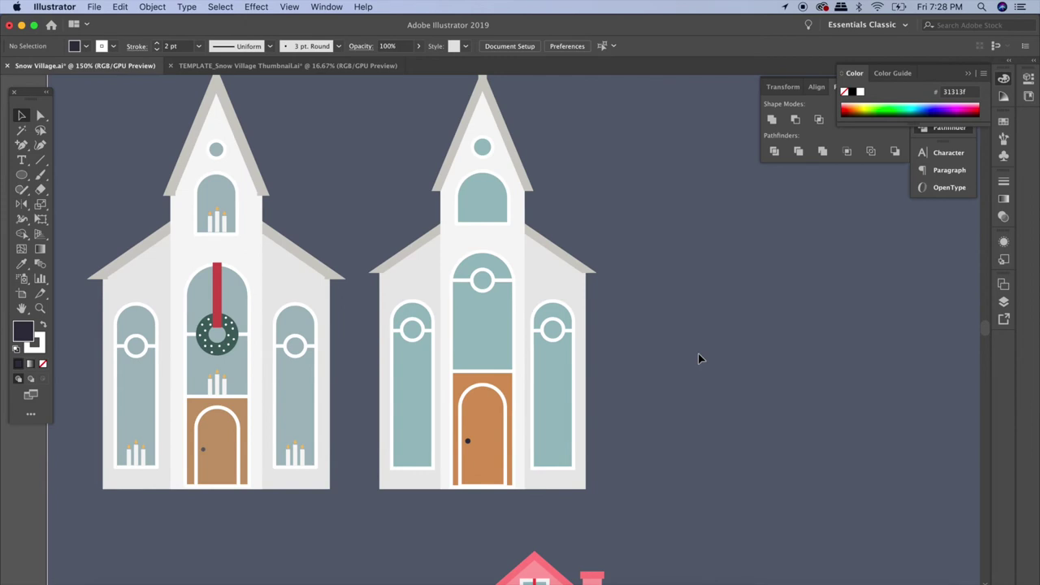
left_click_drag(608, 517, 592, 487)
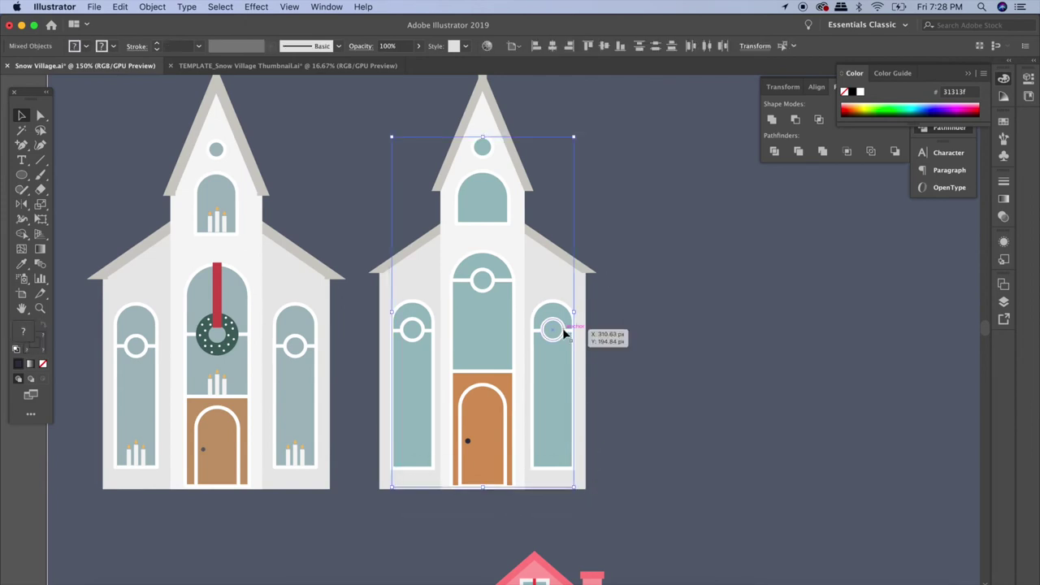
left_click_drag(565, 333, 563, 330)
key("super+shift+a")
scroll(563, 330, "up", 2)
scroll(563, 331, "left", 5)
scroll(564, 330, "down", 1)
scroll(564, 330, "up", 2, "alt")
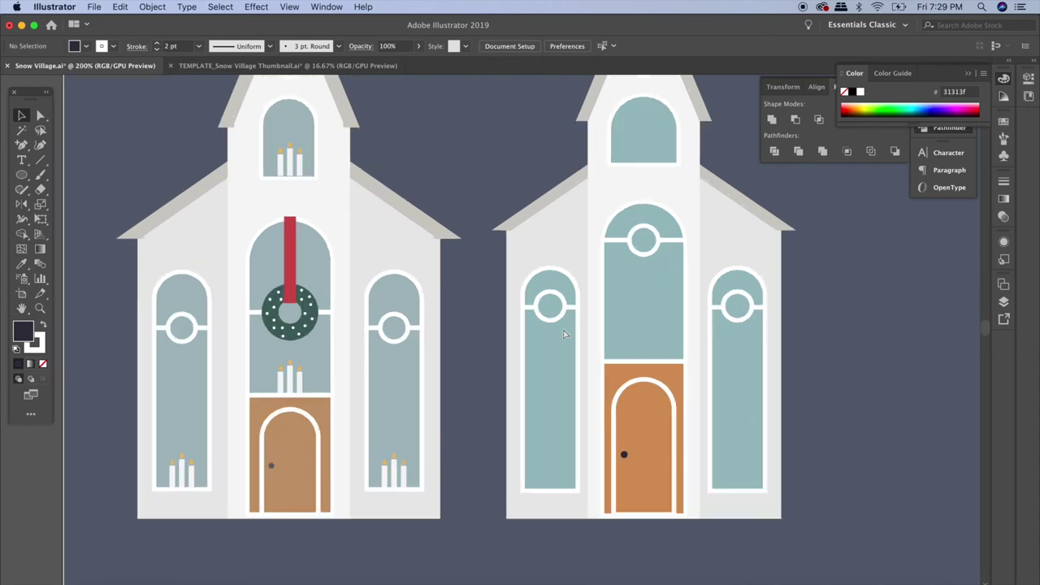
scroll(563, 330, "up", 5, "alt")
scroll(564, 330, "left", 5)
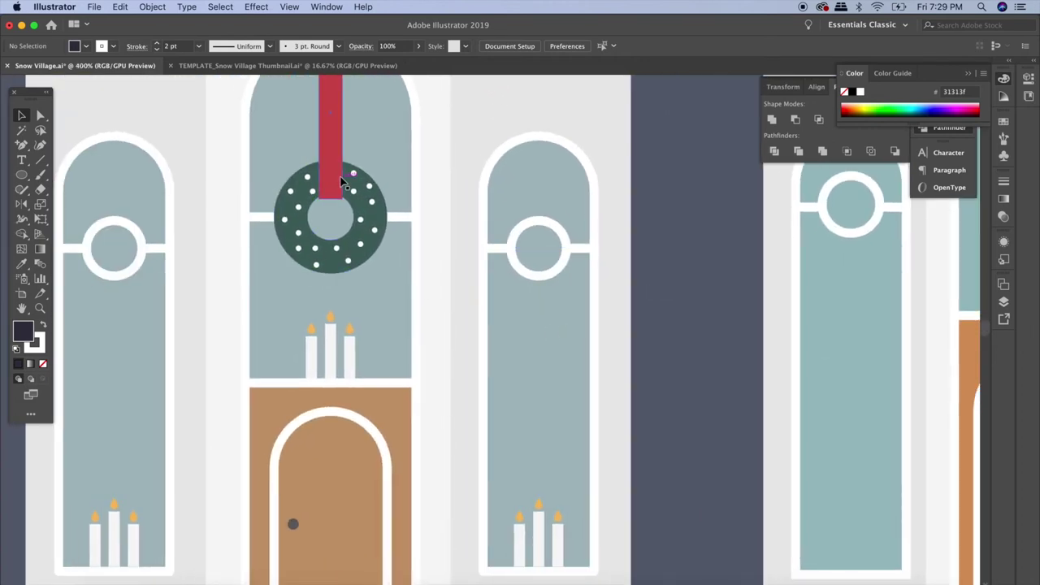
scroll(316, 363, "down", 2)
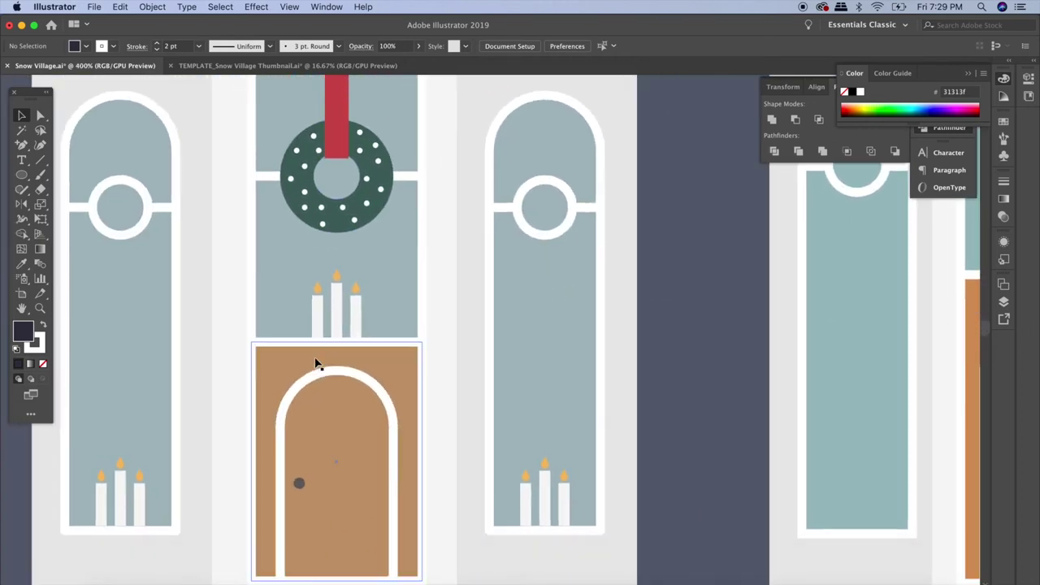
scroll(316, 363, "up", 3)
scroll(316, 363, "right", 5)
scroll(316, 364, "right", 2)
scroll(316, 363, "right", 2)
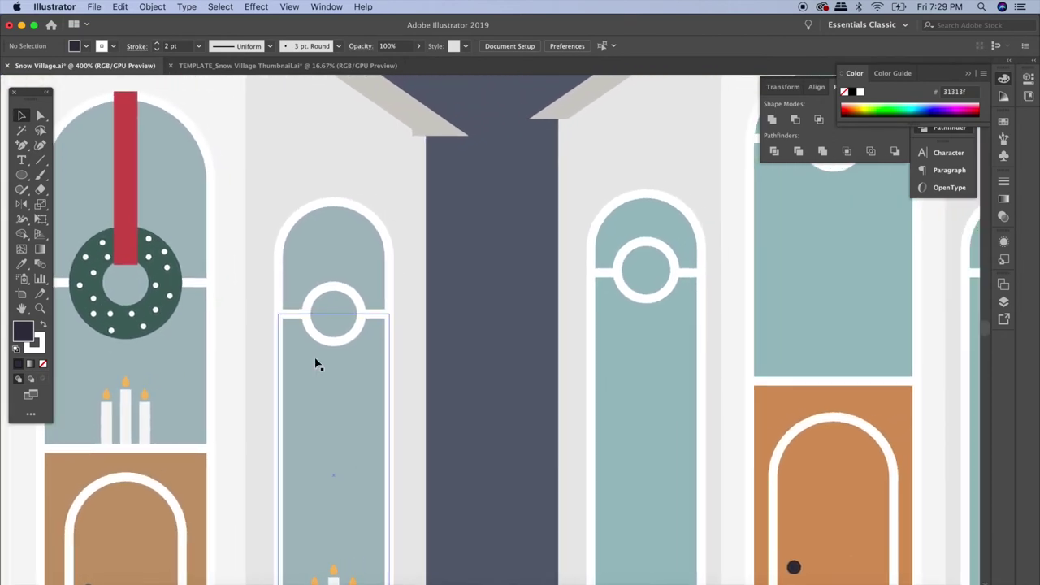
scroll(316, 363, "right", 1)
scroll(317, 364, "right", 5)
scroll(316, 364, "right", 4)
scroll(316, 363, "up", 3)
key("m")
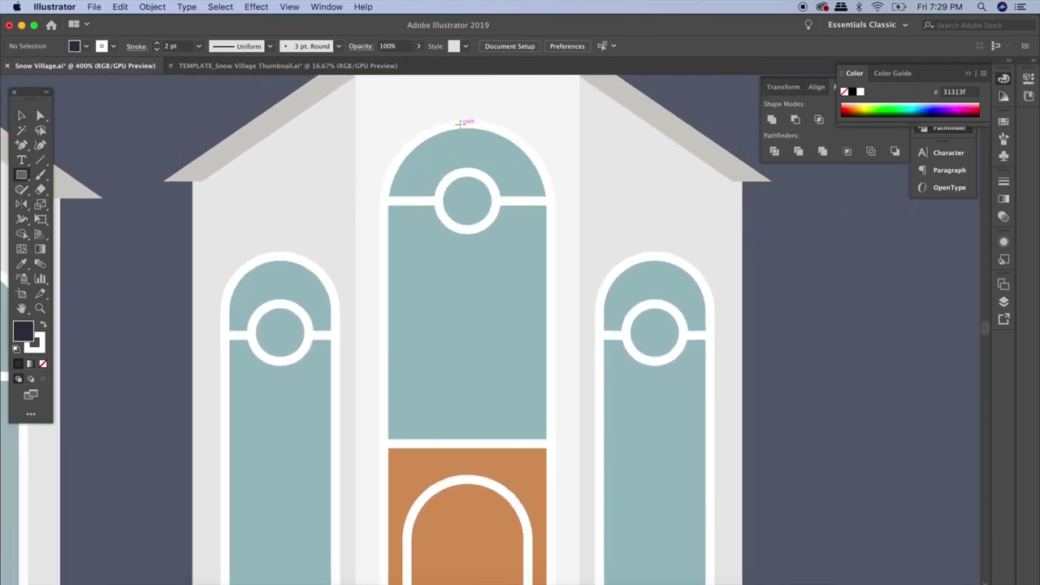
- Draw a thin red ribbon bar from the window top and a green circle below it
left_click_drag(460, 121, 476, 329)
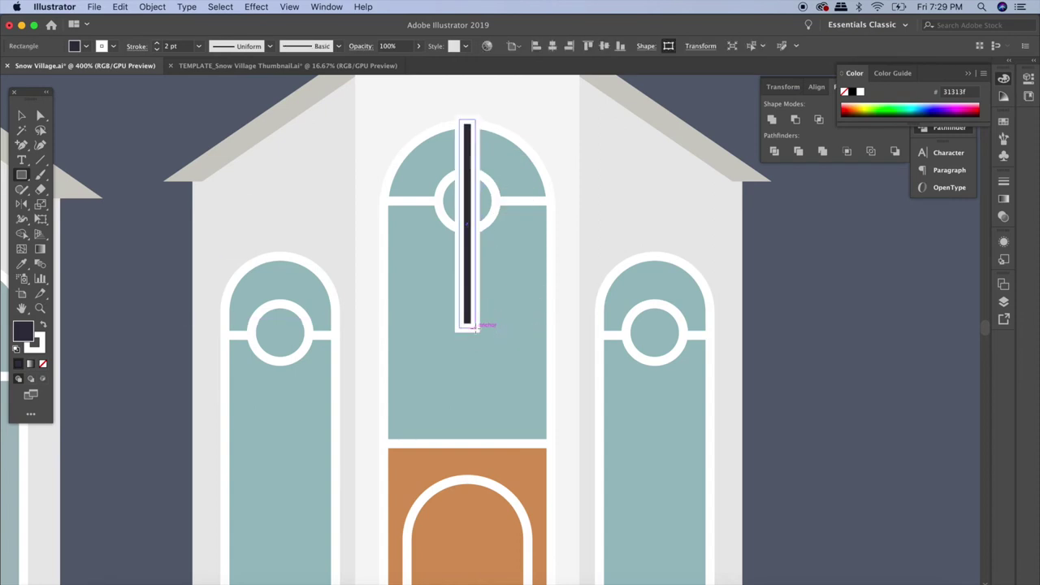
left_click_drag(21, 174, 104, 203)
left_click_drag(481, 421, 429, 360)
left_click(21, 115)
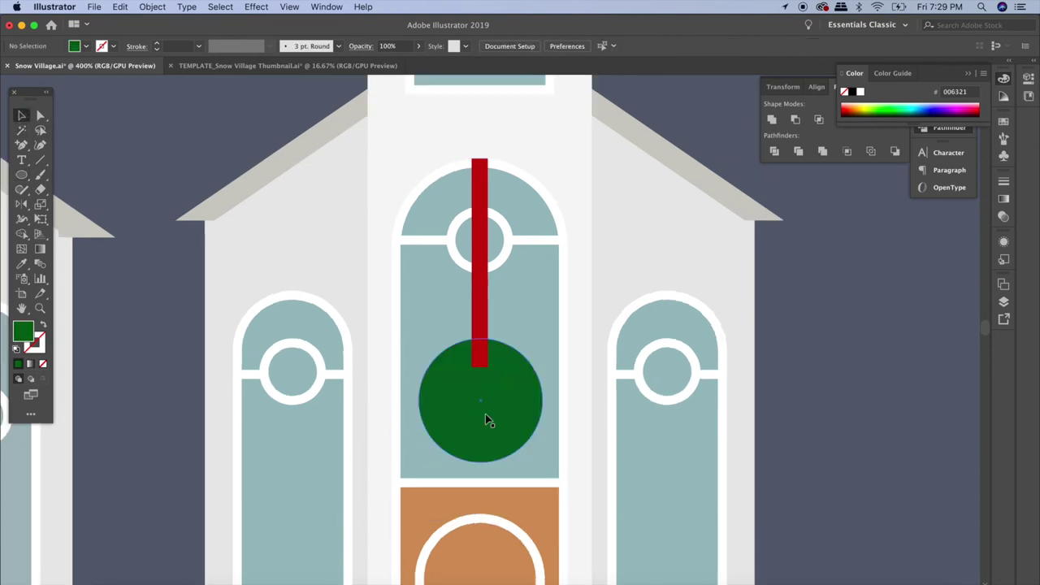
- Duplicate the green circle, shrink the copy and centre it inside the original
left_click_drag(485, 414, 505, 419)
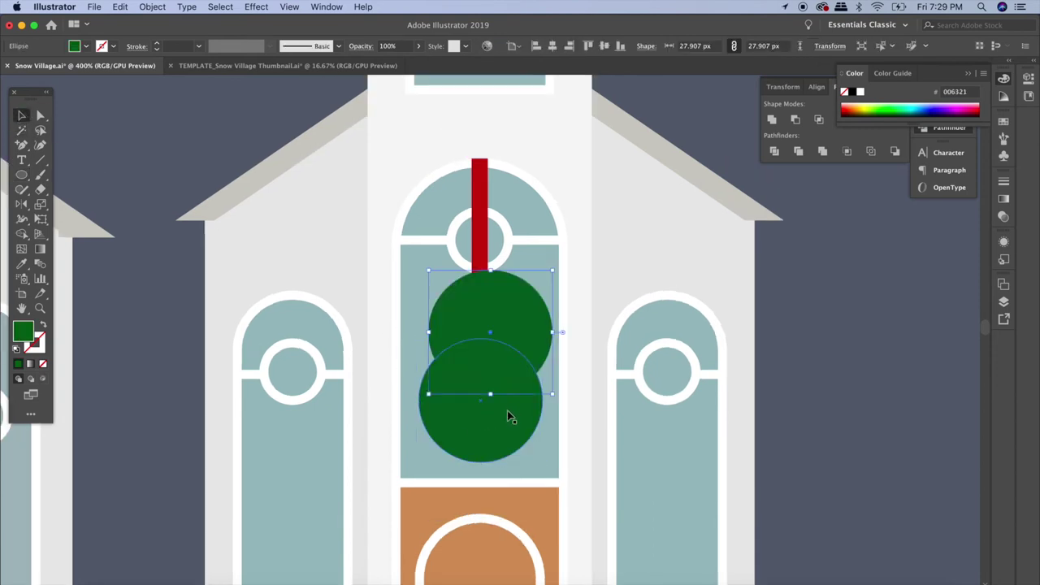
mouse_move(548, 276)
left_mouse_down()
mouse_move(538, 333)
mouse_move(507, 353)
left_mouse_up()
key("super+shift+a")
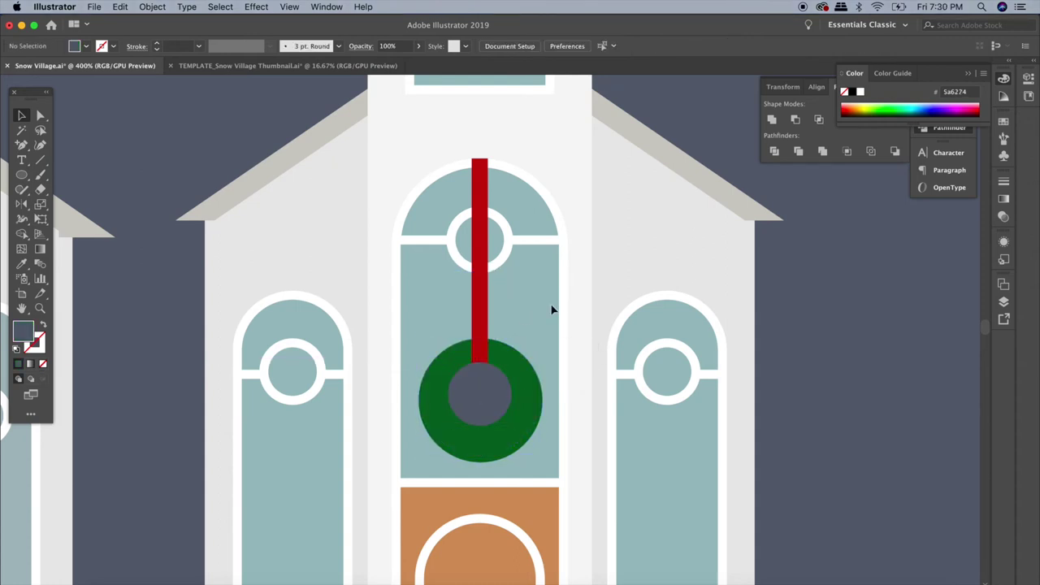
key("super+equal")
key("super+equal")
scroll(551, 307, "down", 1)
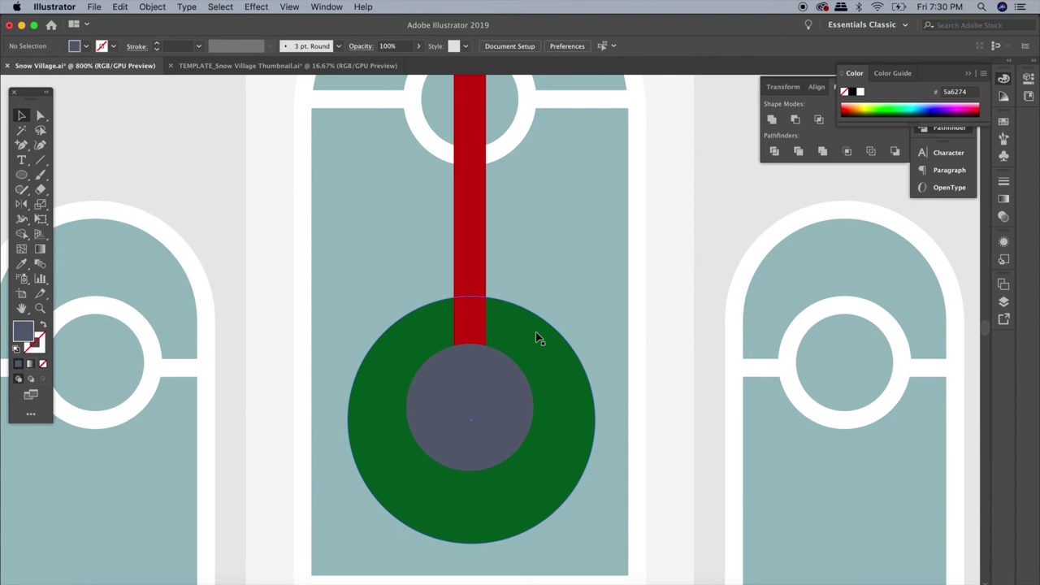
left_click_drag(518, 399, 504, 422)
- Cut the inner circle out with Pathfinder Minus Front and send the ring behind the bar
left_click(798, 121)
left_click(569, 268)
left_click(504, 348)
key("ctrl+bracketleft")
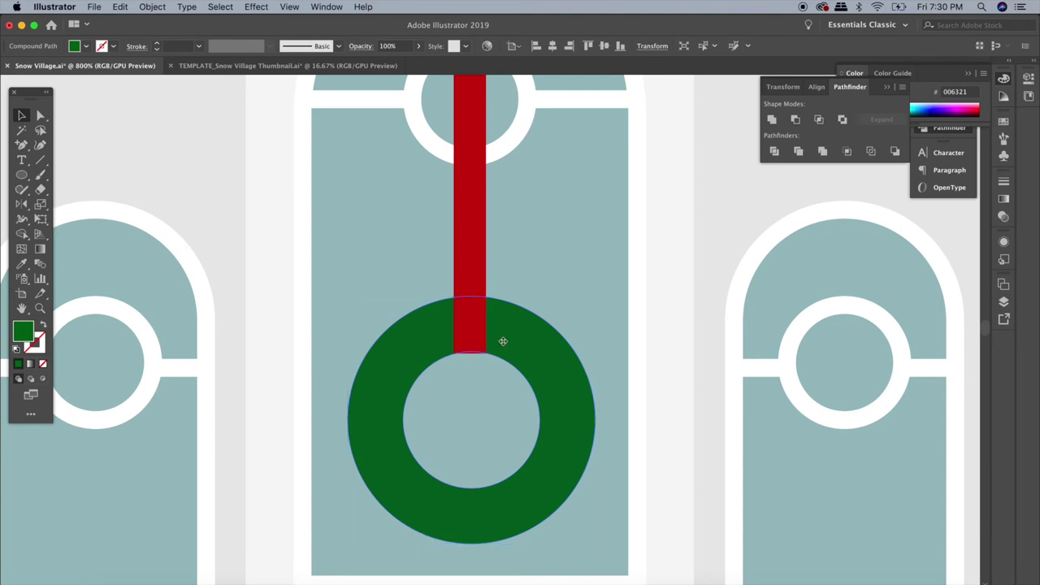
- Group the green ring with the red ribbon bar
left_click(556, 265)
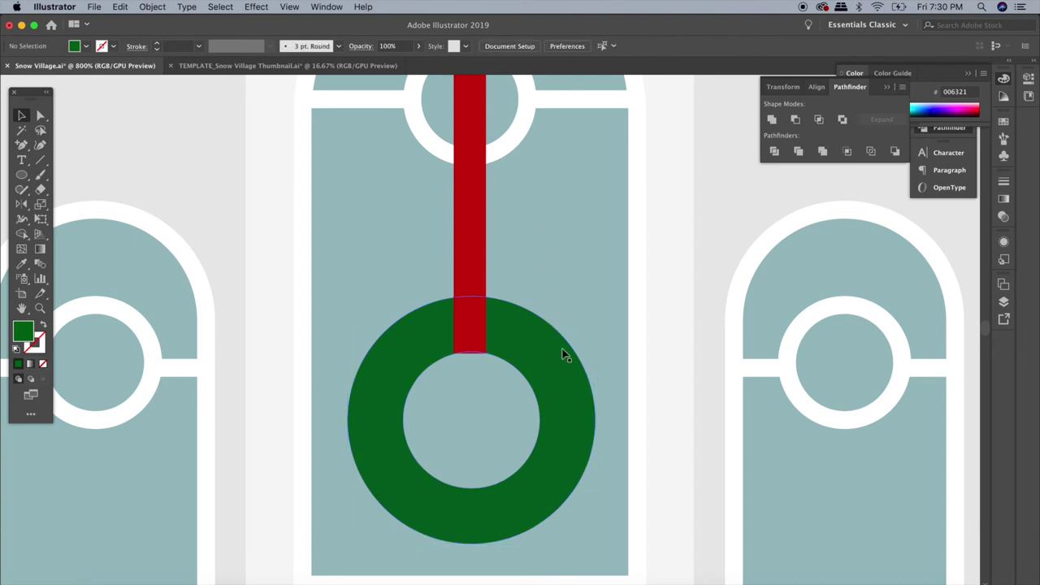
left_click(532, 348)
left_click(473, 258, "shift")
key("ctrl+g")
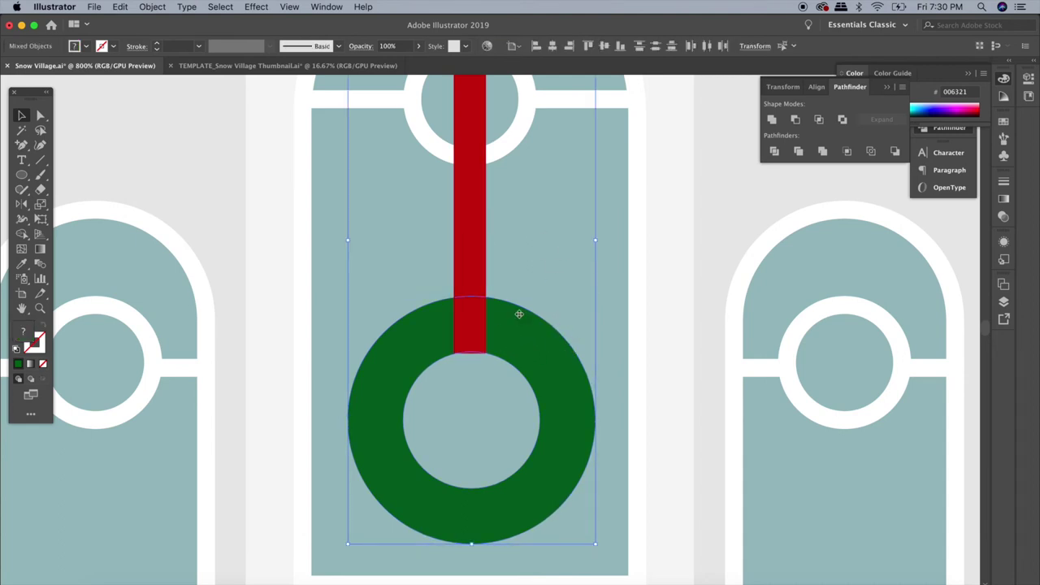
left_click(581, 300)
- Check the reference dotted wreath, then draw a tiny white dot on the green ring
mouse_move(276, 397)
left_mouse_down()
mouse_move(667, 320)
mouse_move(710, 369)
mouse_move(912, 421)
mouse_move(682, 452)
mouse_move(640, 413)
left_mouse_up()
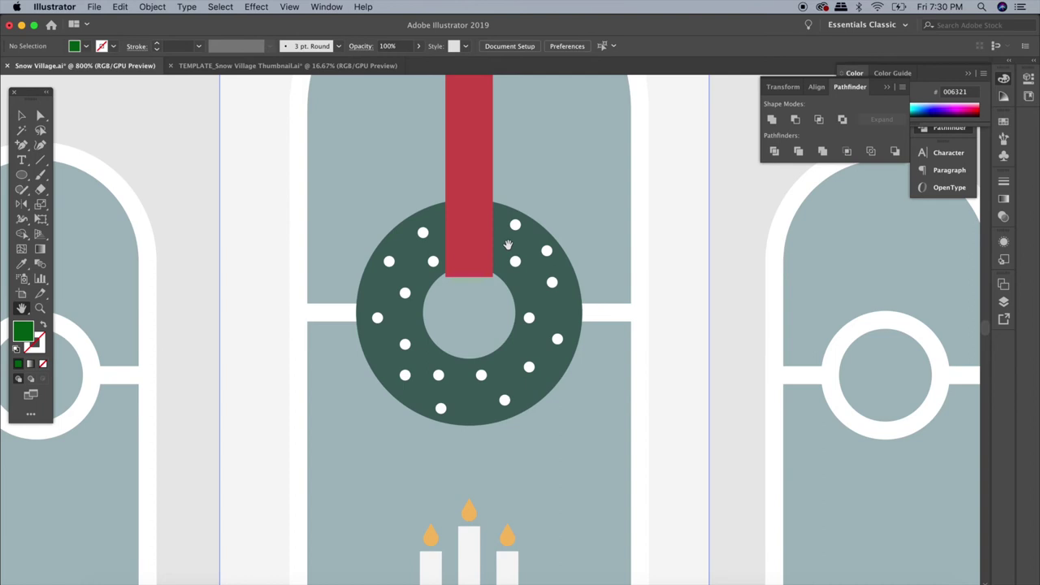
left_click_drag(827, 336, 479, 341)
left_click_drag(878, 327, 555, 327)
left_click_drag(723, 358, 382, 358)
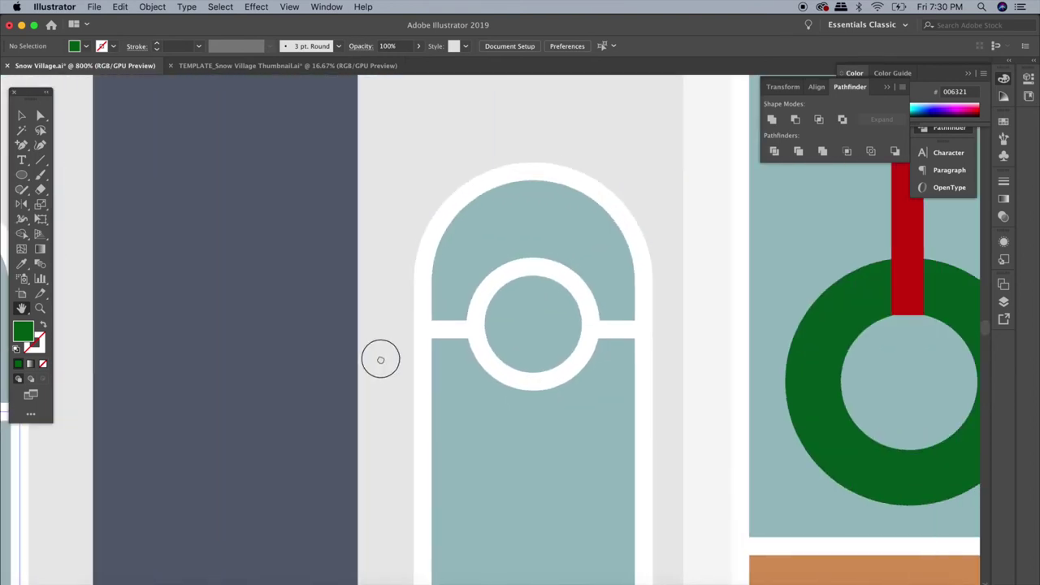
left_click_drag(650, 372, 473, 372)
left_click_drag(524, 342, 303, 342)
left_click_drag(806, 354, 730, 354)
key("l")
left_click_drag(376, 243, 383, 250)
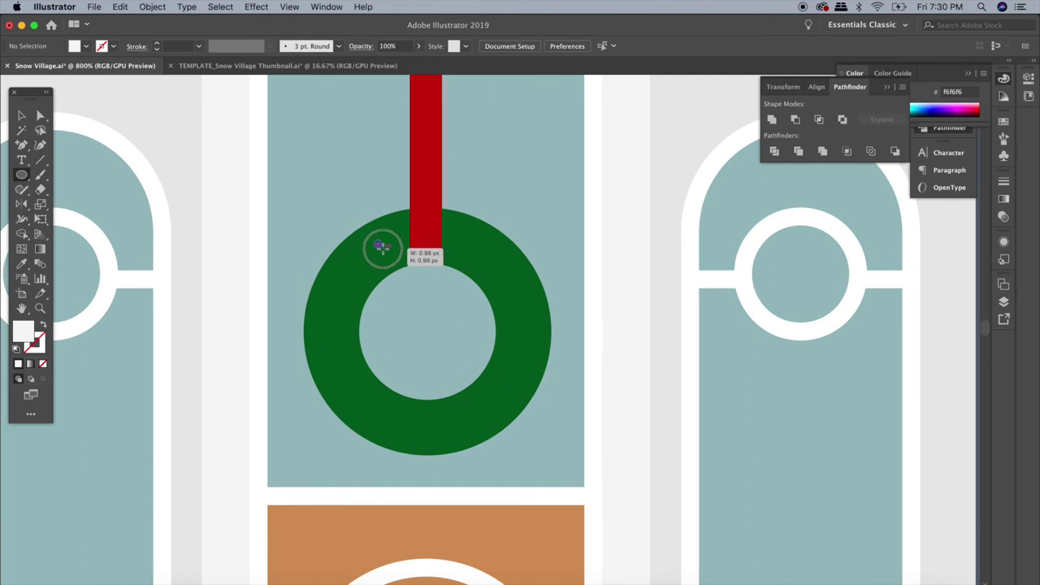
- Copy the white dot all around the green ring
key("v")
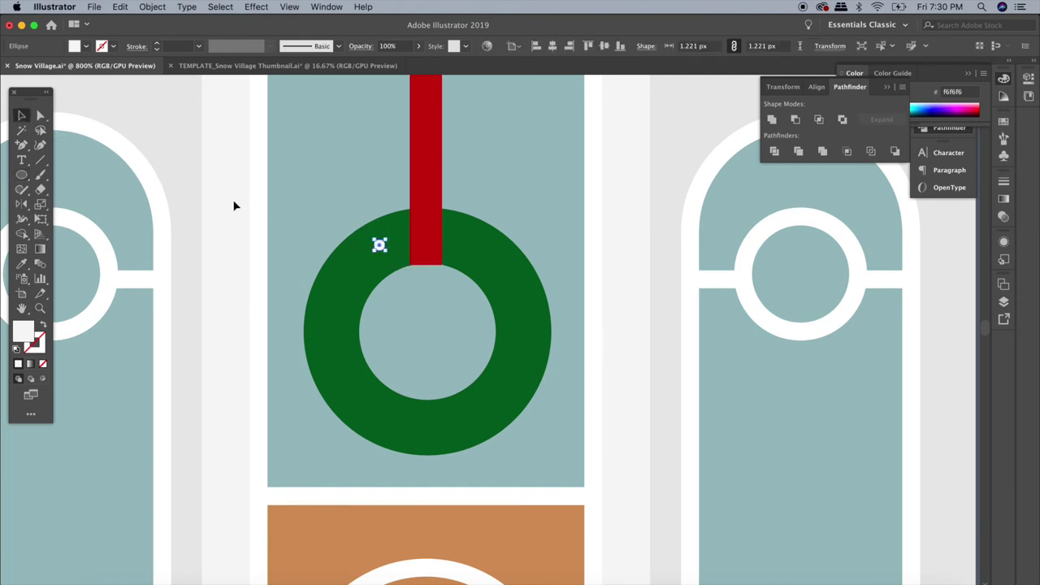
left_click(279, 220)
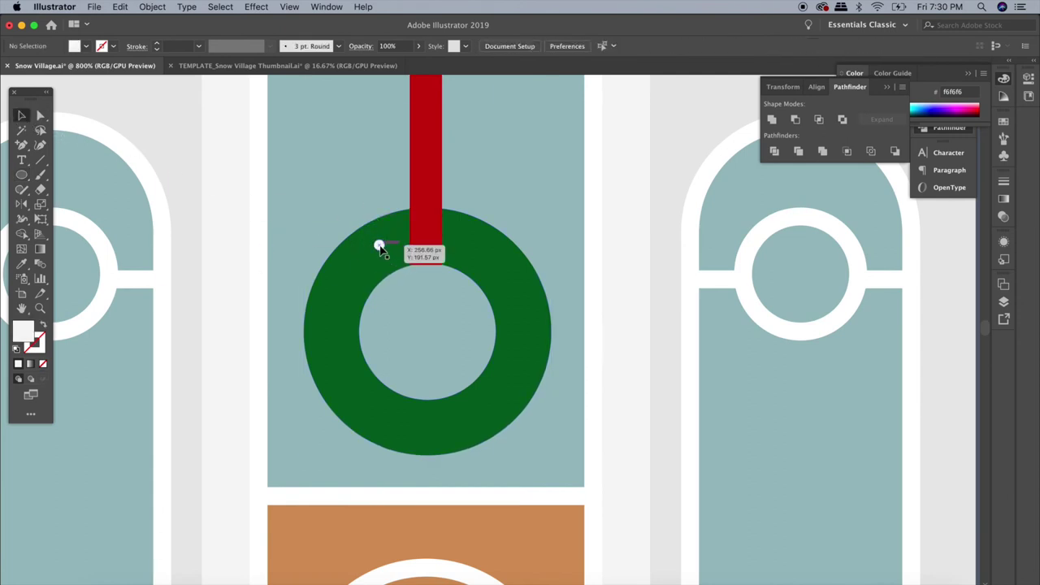
mouse_move(379, 246)
left_mouse_down()
mouse_move(373, 269)
mouse_move(344, 279)
mouse_move(349, 305)
mouse_move(320, 327)
mouse_move(499, 309)
mouse_move(532, 328)
mouse_move(518, 263)
mouse_move(490, 279)
mouse_move(527, 374)
mouse_move(496, 383)
left_mouse_up()
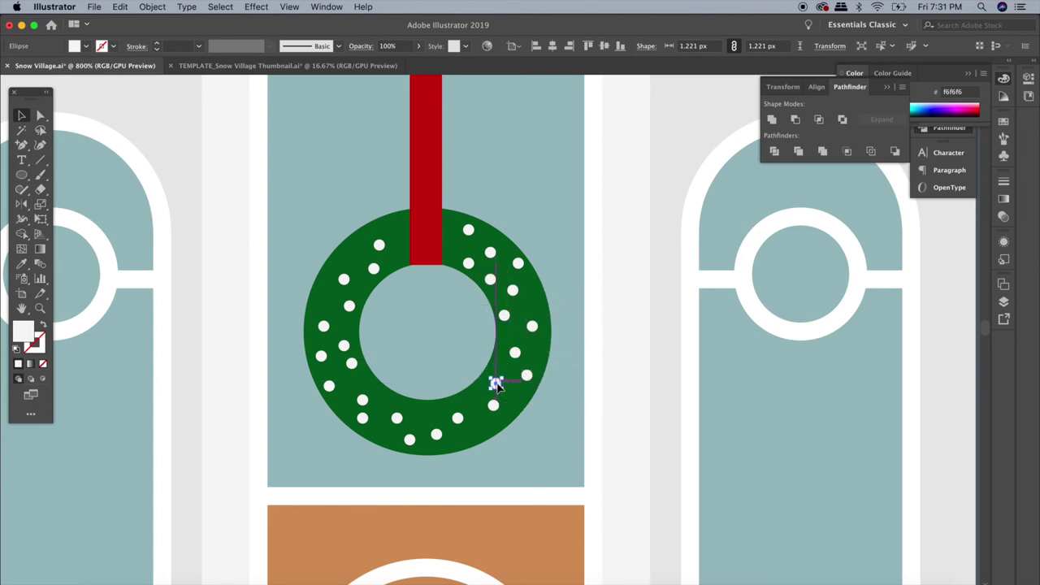
left_click_drag(374, 270, 373, 268)
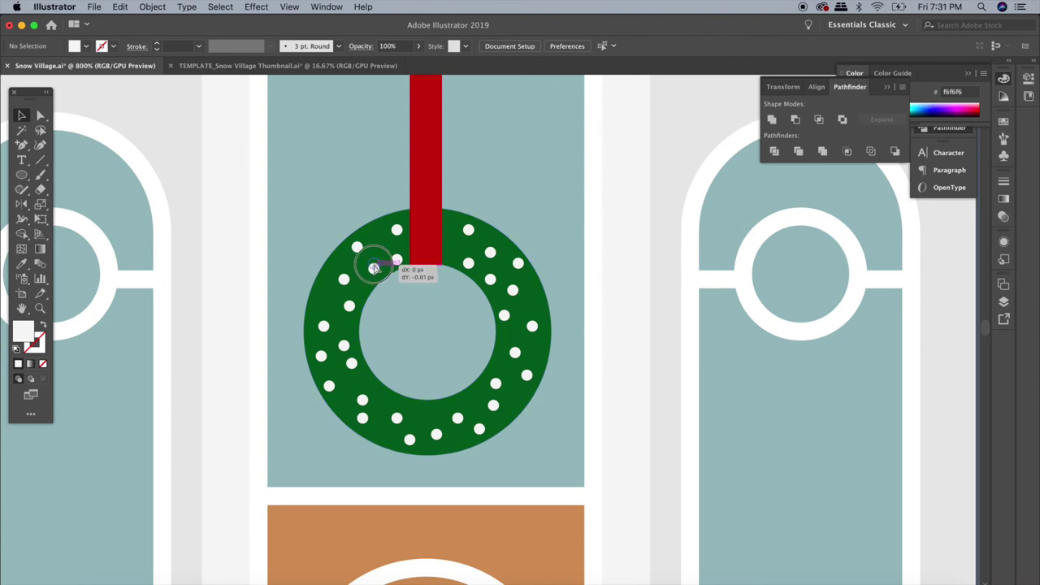
key("super+minus")
left_click_drag(554, 430, 543, 378)
scroll(543, 378, "down", 2)
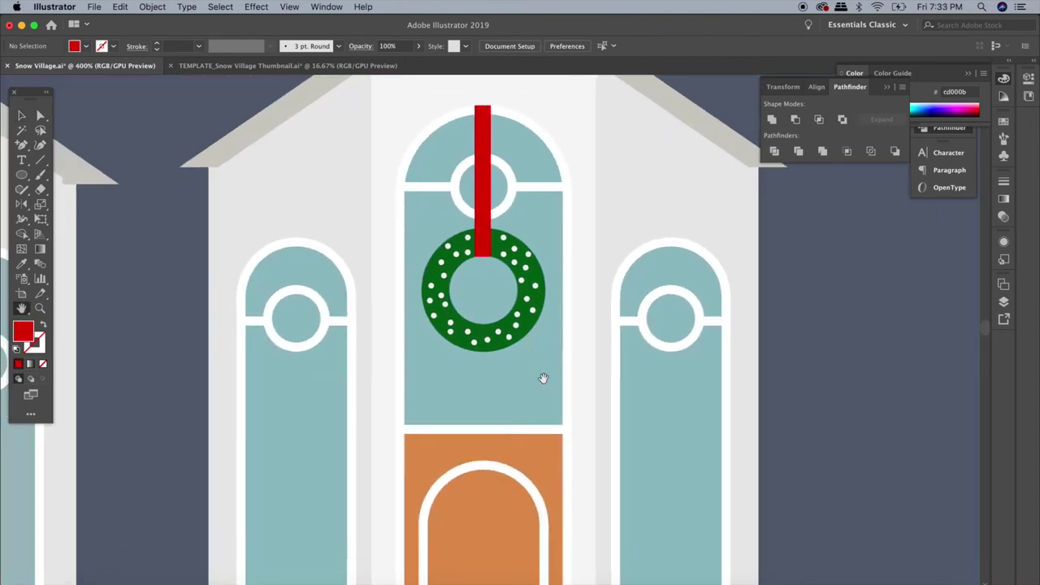
- Draw three red rectangle candles, the middle one tallest, at the left window's bottom
scroll(543, 378, "down", 3)
scroll(543, 378, "down", 2)
scroll(543, 378, "down", 1)
scroll(543, 377, "down", 1)
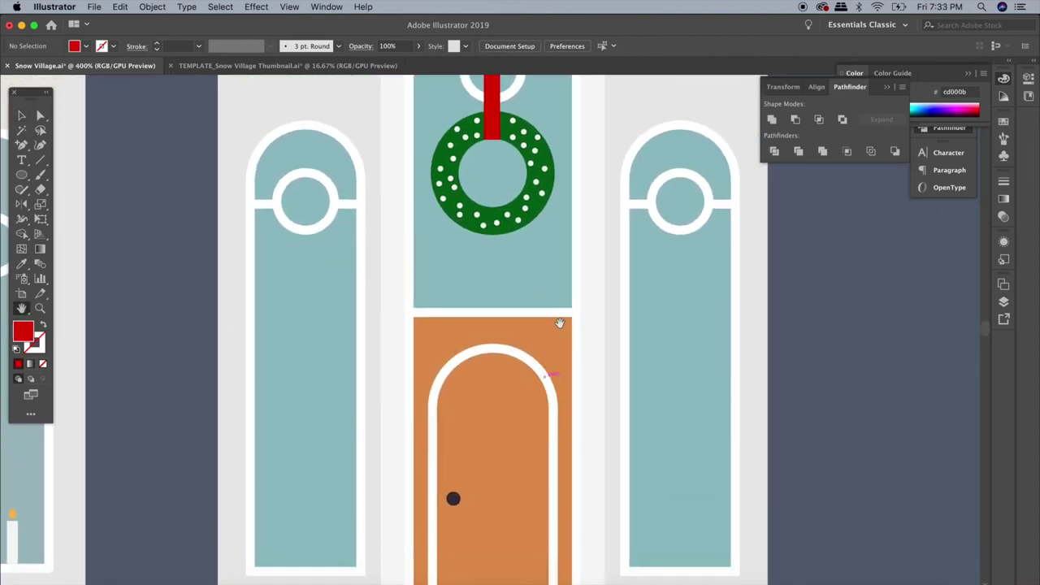
key("super+equal")
left_click(22, 177)
left_click(81, 174)
left_click_drag(309, 380, 326, 491)
mouse_move(333, 346)
left_mouse_down()
mouse_move(352, 491)
mouse_move(367, 466)
left_mouse_up()
left_click(22, 116)
left_click(425, 441)
key("super+equal")
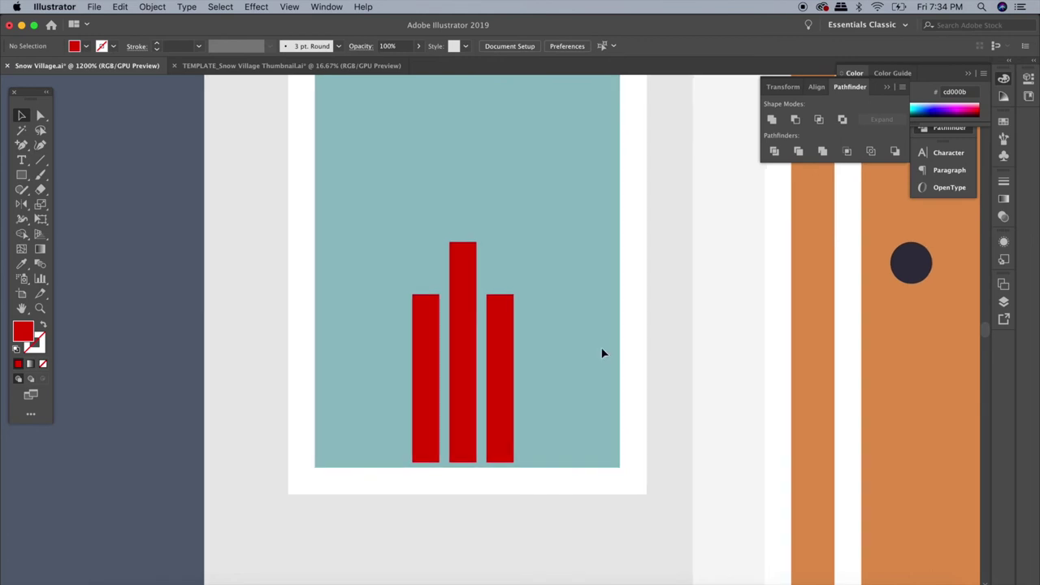
left_click_drag(21, 173, 59, 202)
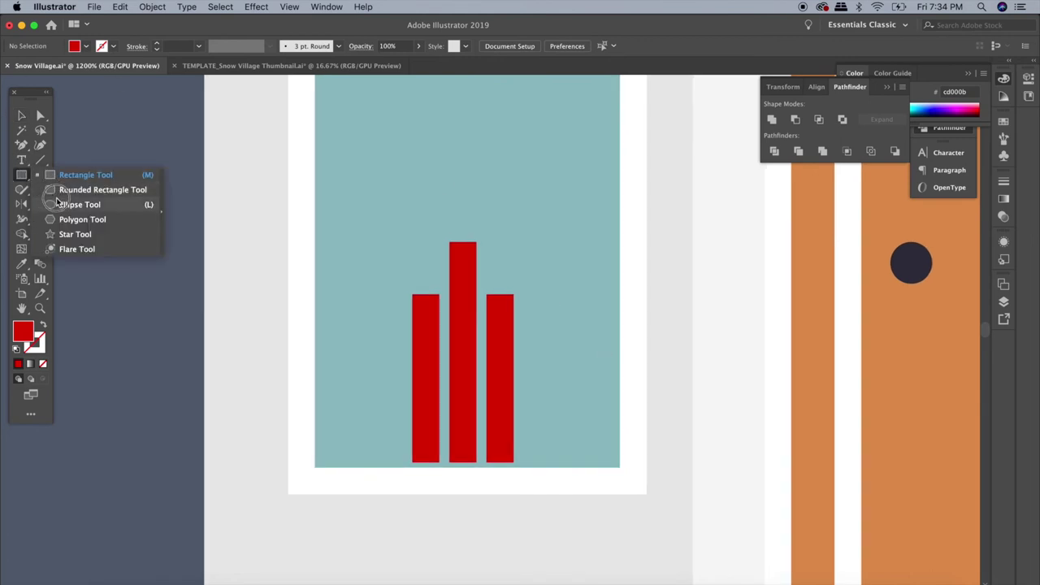
- Try a yellow fill in the Color Picker, then cancel it
key("super+equal")
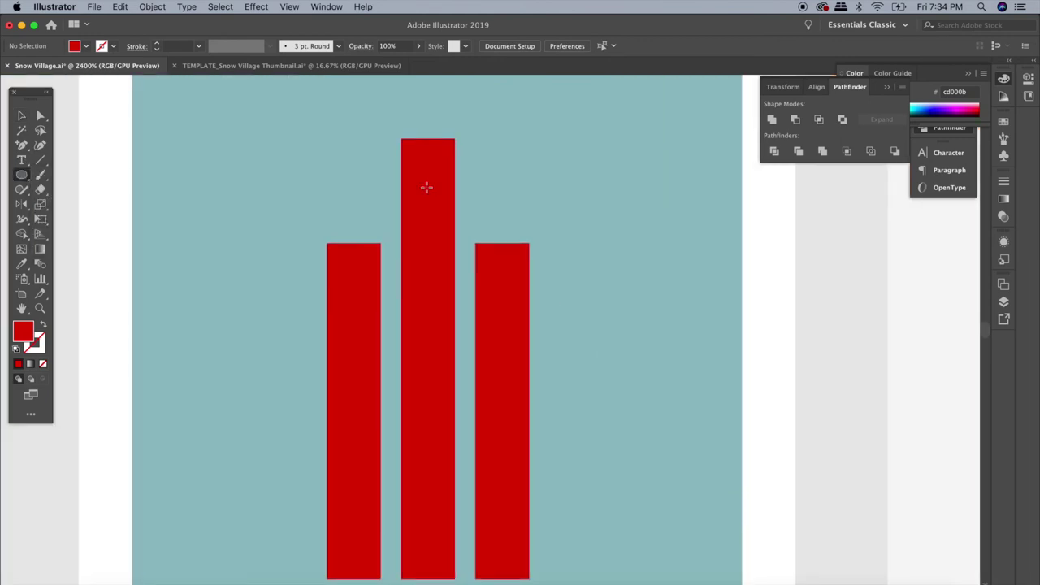
double_click(23, 330)
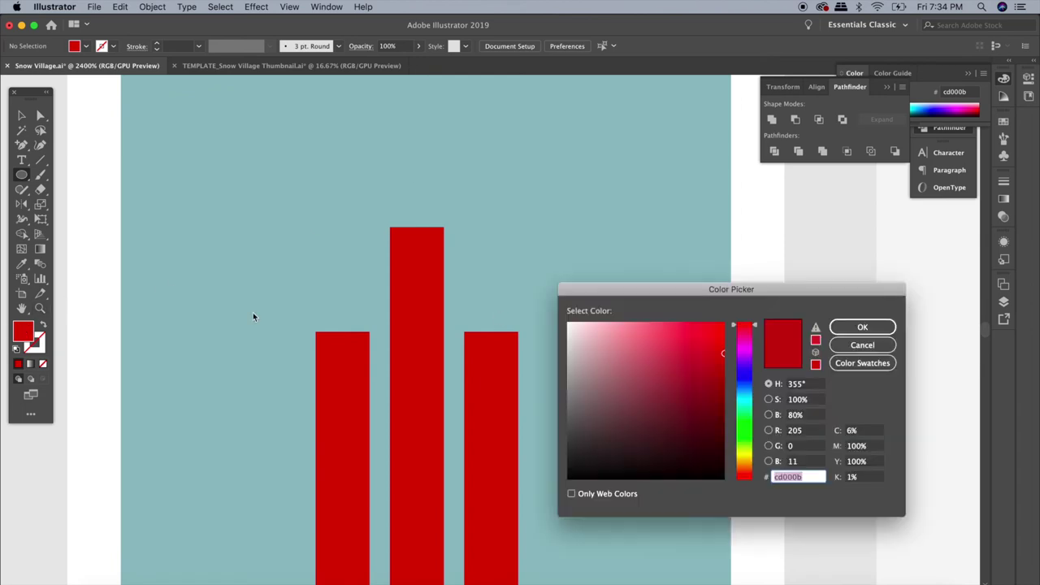
left_click_drag(750, 465, 752, 462)
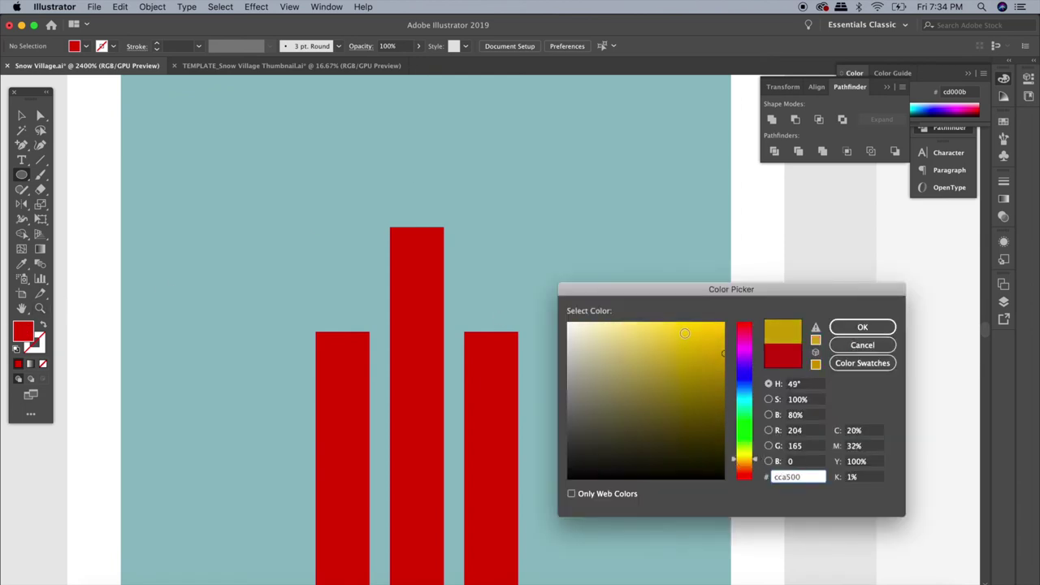
left_click_drag(681, 334, 690, 319)
left_click(862, 345)
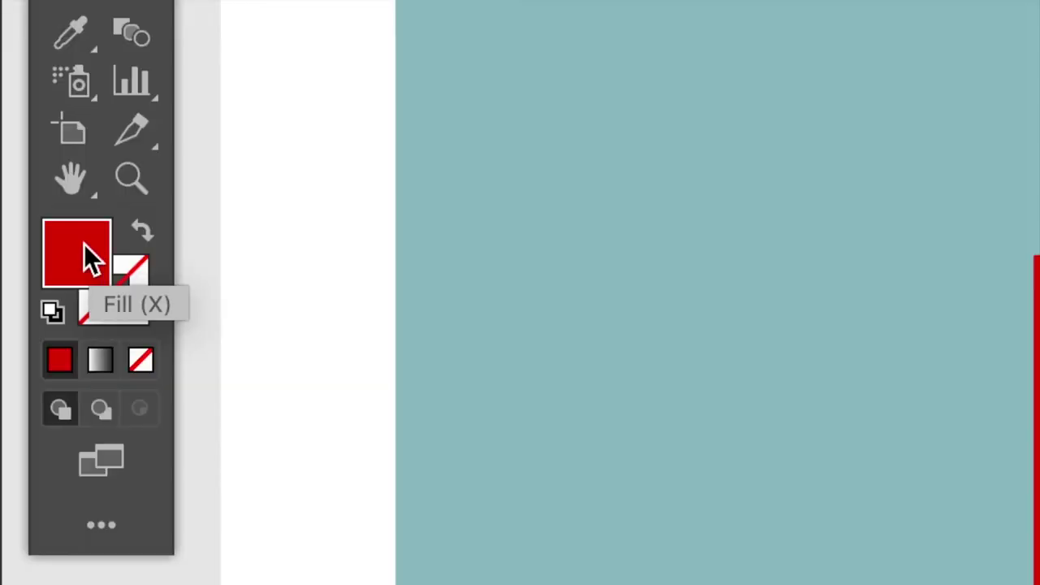
- Set the fill colour to soft golden yellow ffc950 in the Color Picker
double_click(83, 244)
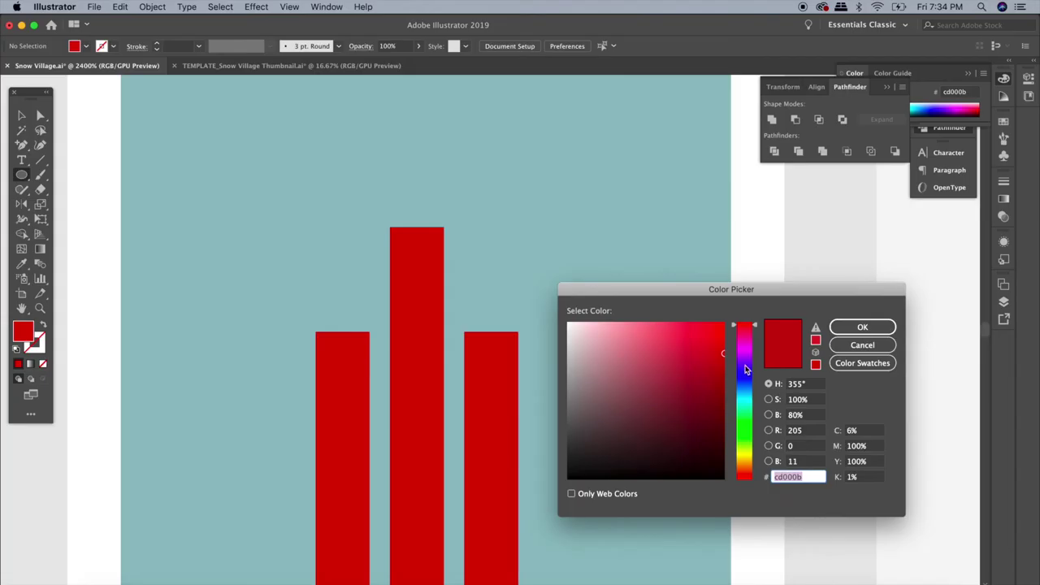
left_click_drag(751, 461, 746, 463)
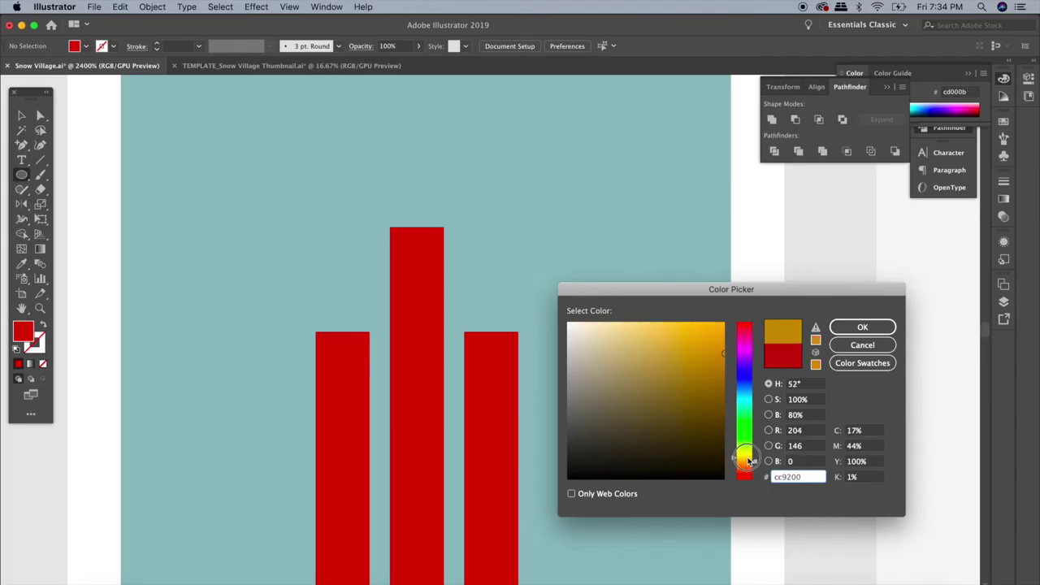
left_click_drag(543, 414, 540, 418)
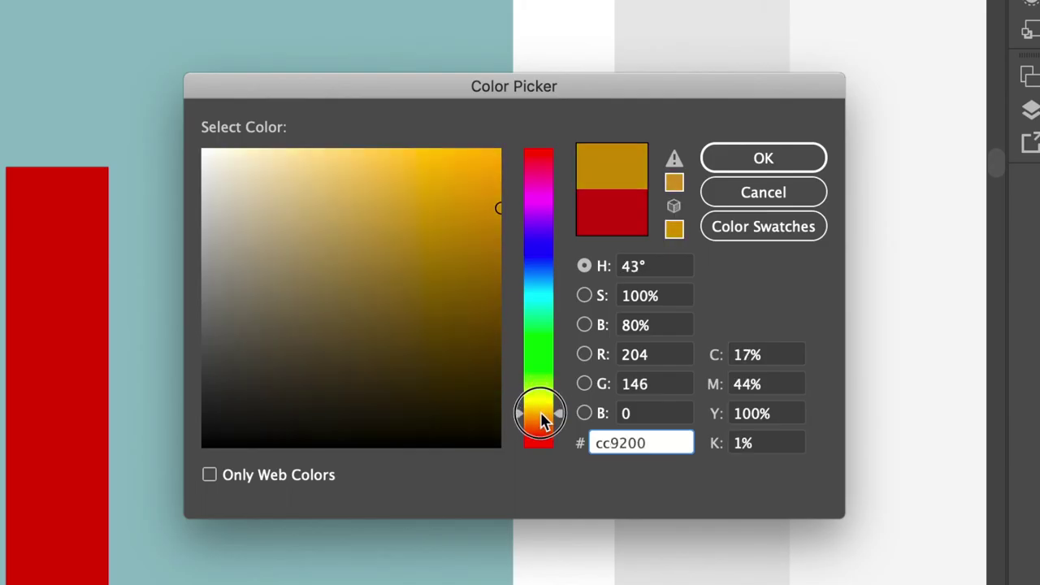
left_click_drag(427, 170, 408, 149)
left_click(715, 158)
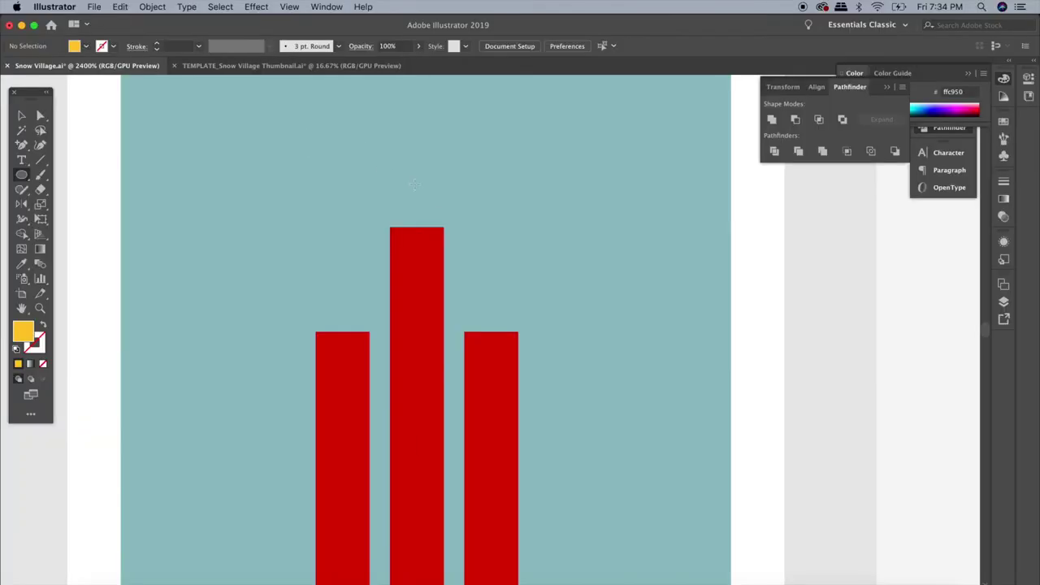
- Turn a small yellow circle above the middle candle into a sharp-tipped teardrop flame
left_click_drag(414, 189, 389, 164)
key("v")
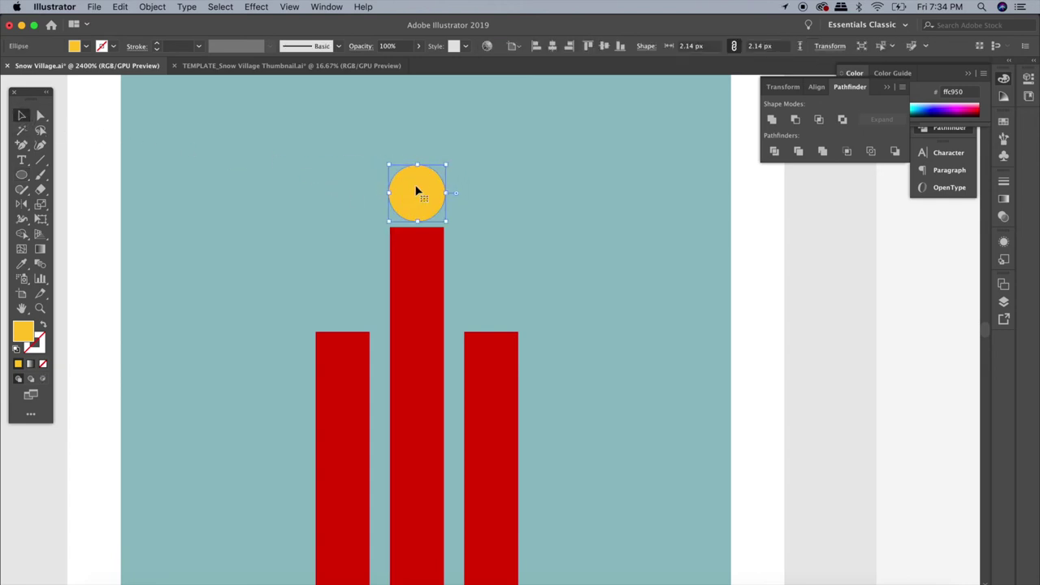
key("a")
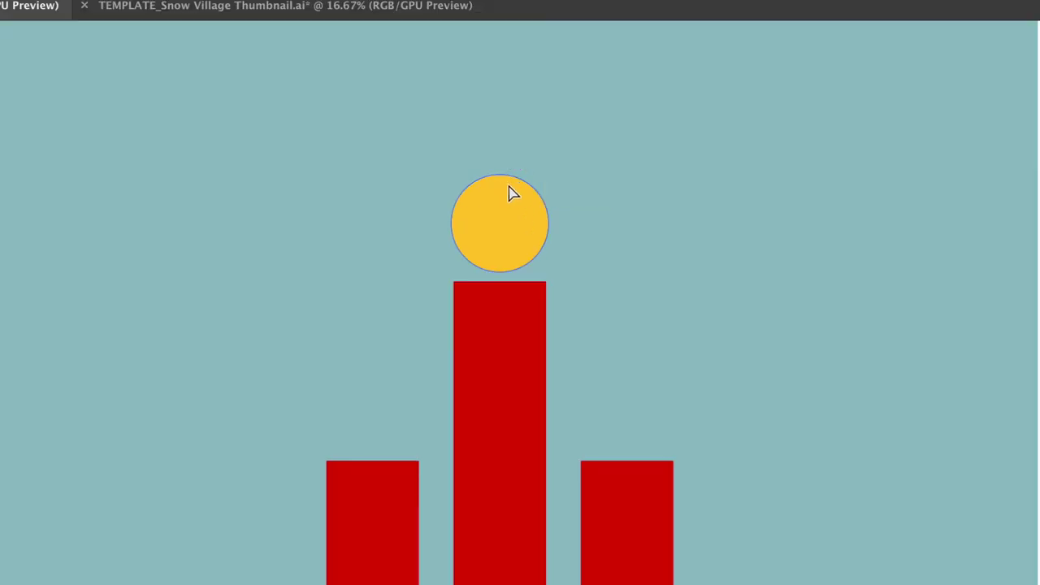
left_click(501, 176)
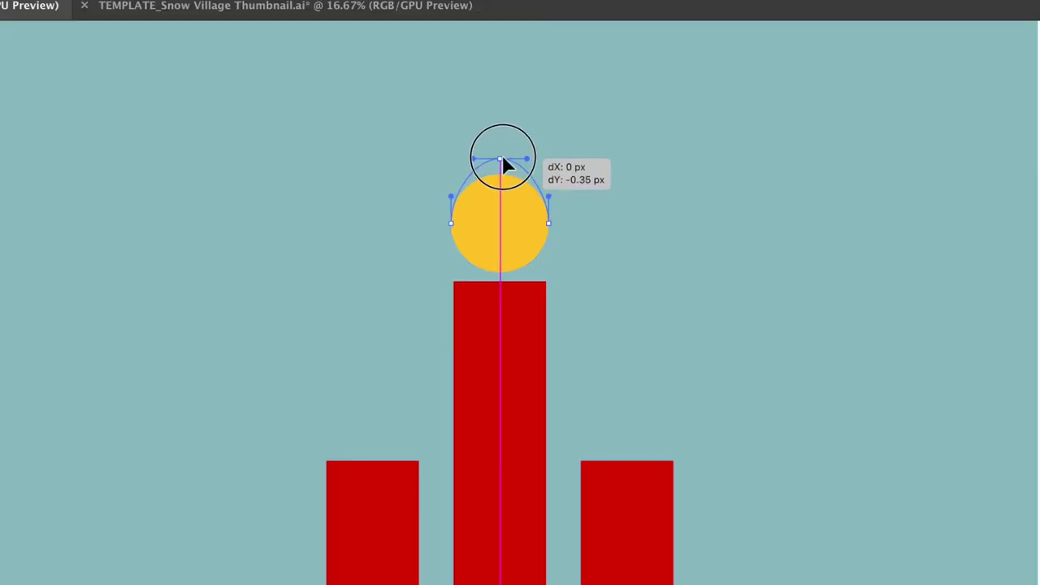
left_click_drag(502, 181, 501, 103)
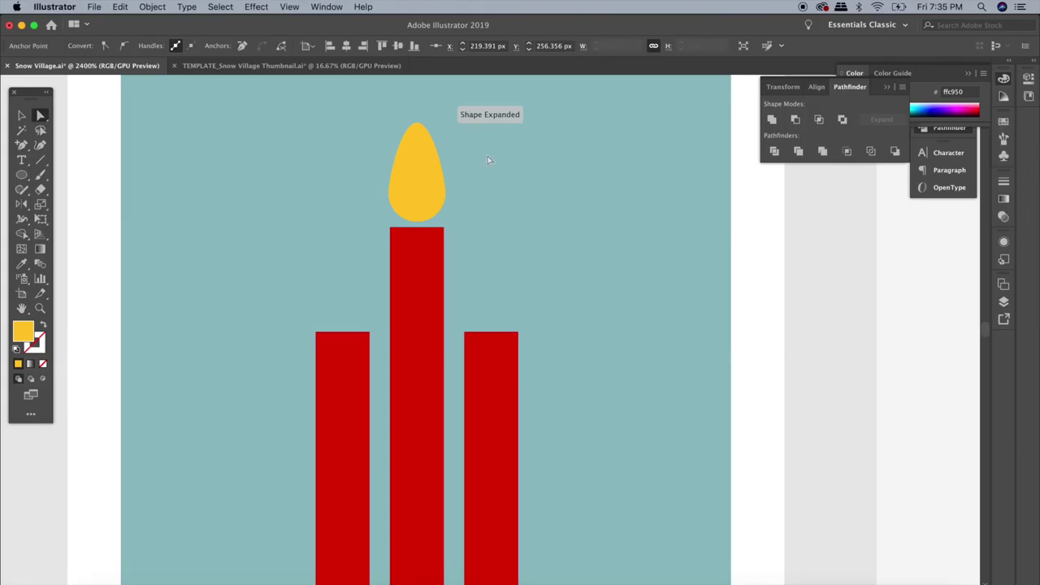
left_click_drag(23, 148, 84, 199)
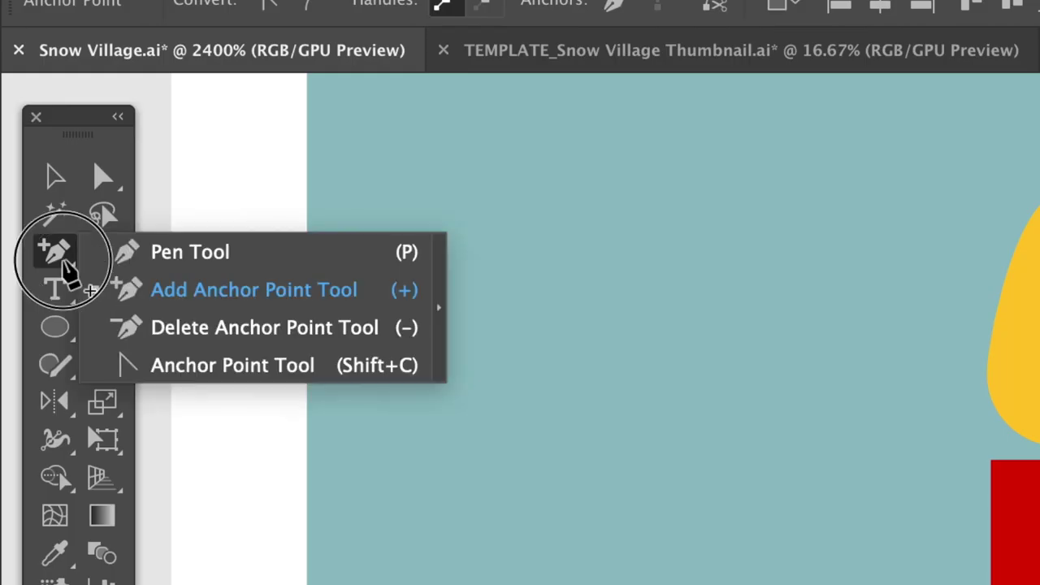
left_click_drag(213, 388, 213, 389)
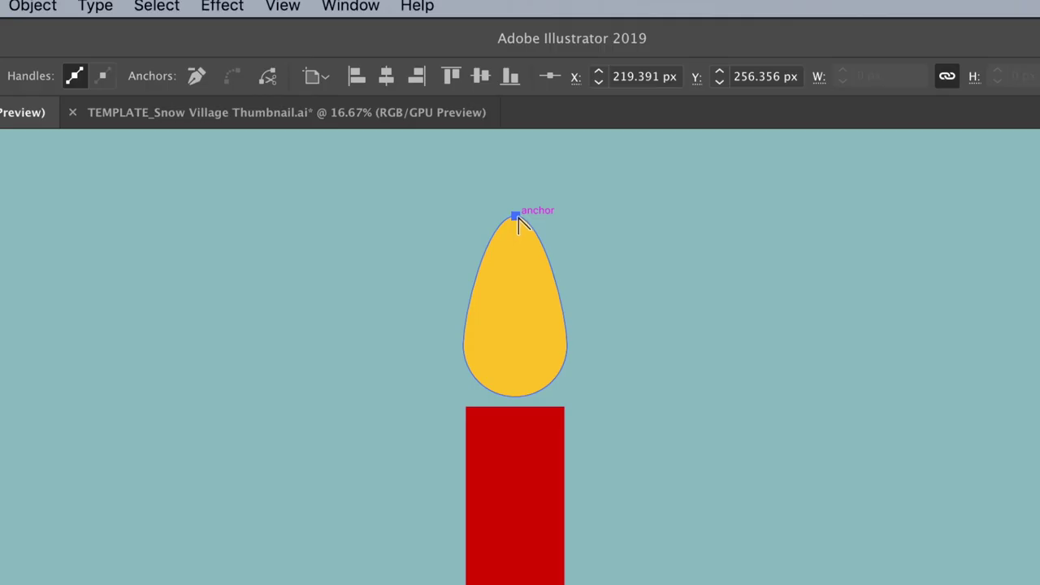
left_click(516, 216)
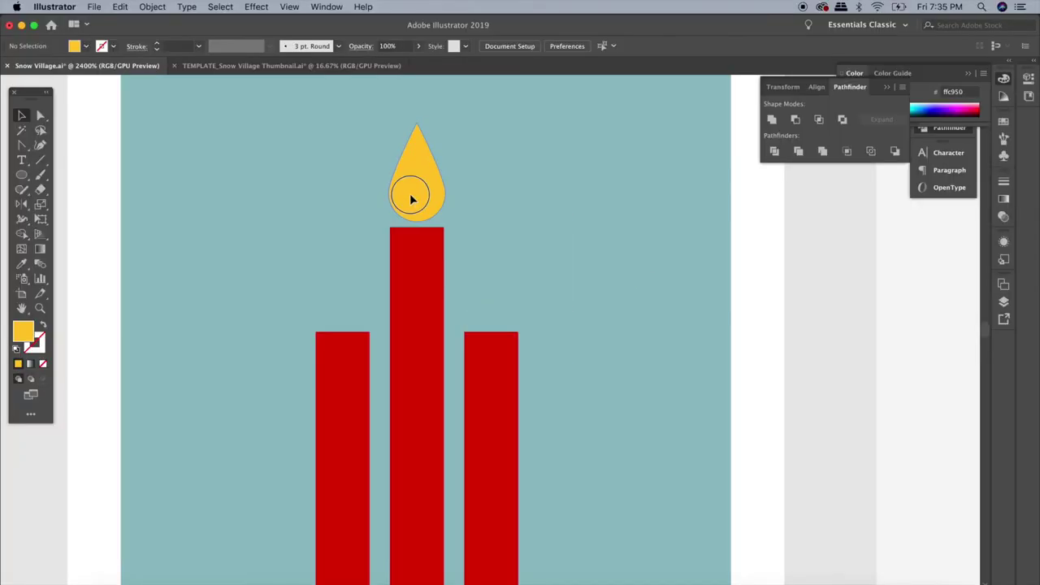
- Copy the flame onto the other candles and group all candles with their flames
mouse_move(411, 200)
left_mouse_down()
mouse_move(485, 299)
mouse_move(356, 305)
left_mouse_up()
key("super+a")
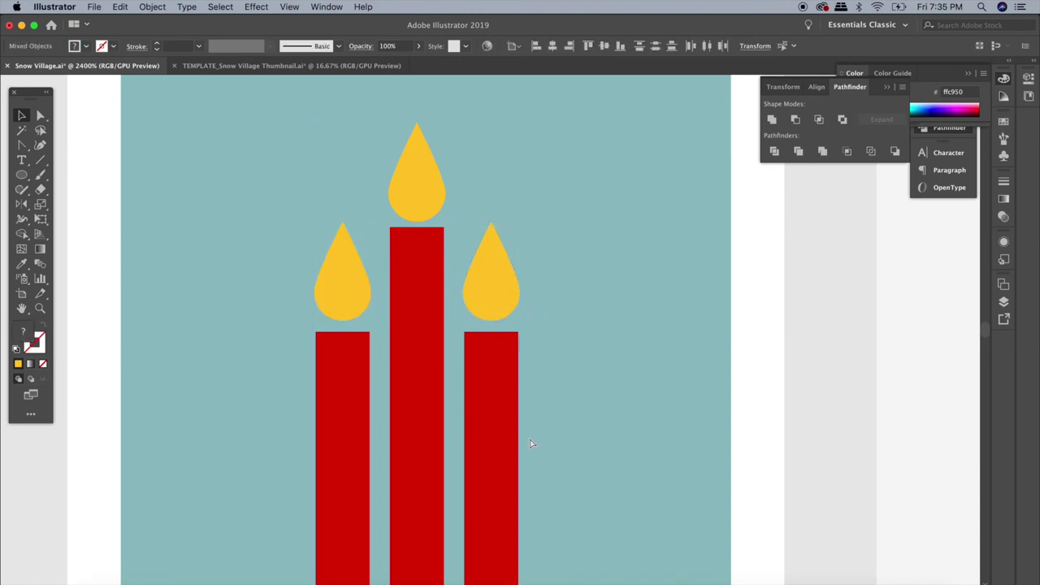
key("super+g")
left_click(529, 442)
scroll(529, 441, "down", 10)
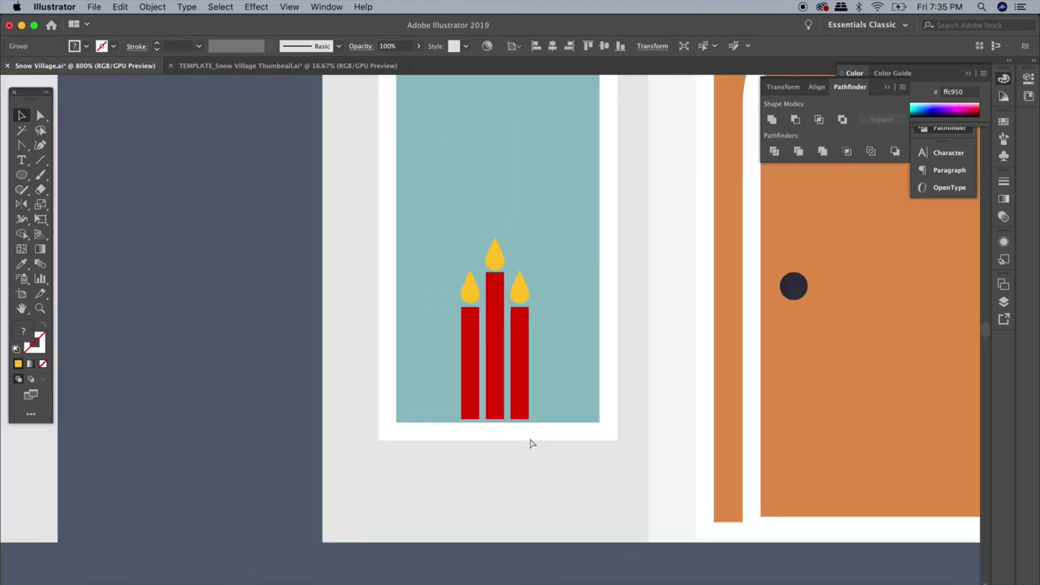
- Zoom out to both churches and group all parts of the right church
scroll(734, 216, "down", 5)
scroll(734, 215, "left", 2)
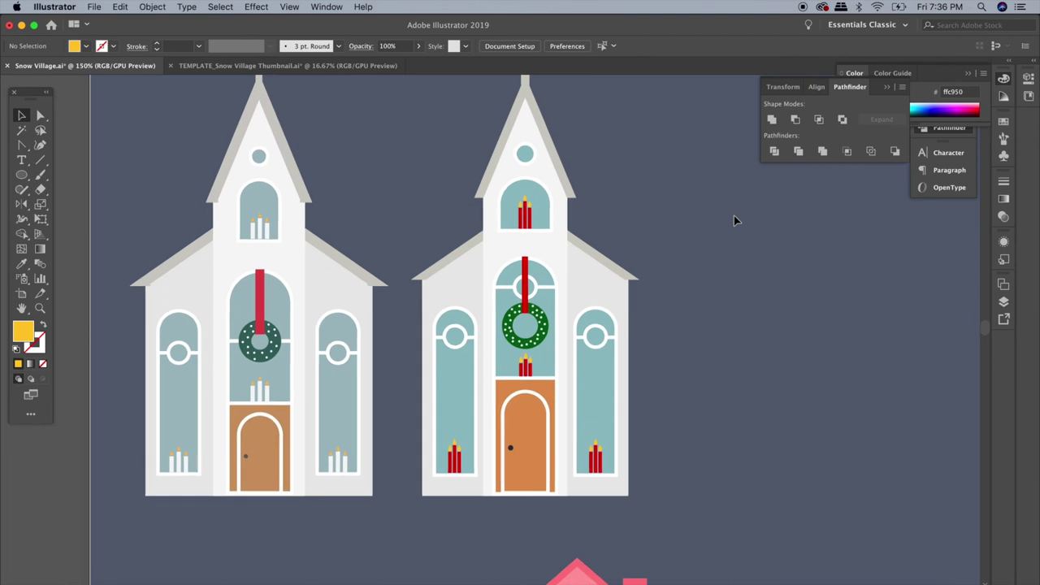
scroll(460, 149, "up", 3)
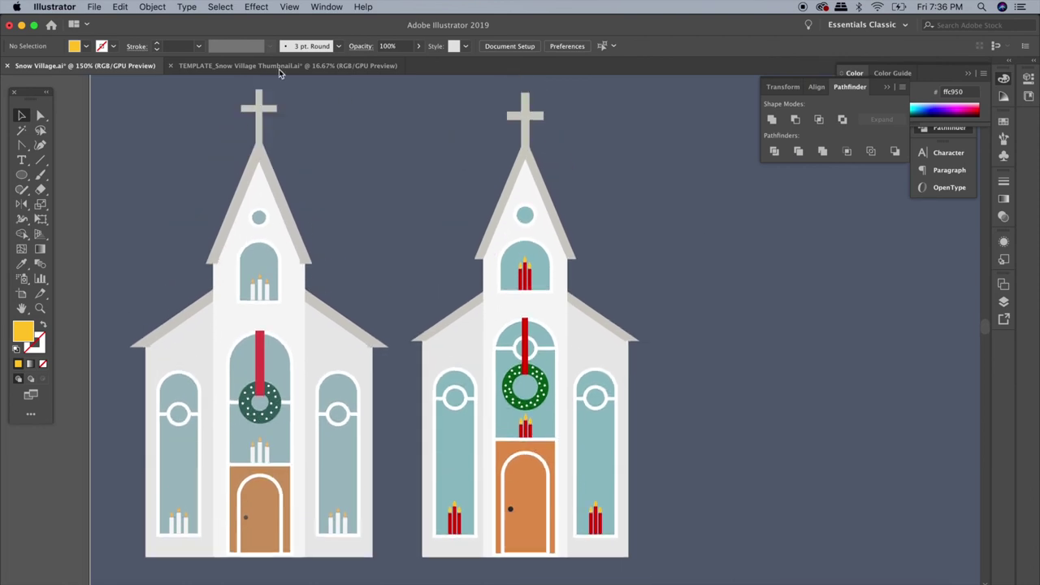
scroll(460, 149, "right", 2)
left_click_drag(313, 81, 580, 560)
key("ctrl+g")
- Move the grouped right church slightly to the right
left_click(624, 347)
left_click(463, 330)
left_click_drag(454, 300, 473, 300)
- Zoom in to inspect the right church's wreath, windows and door groups, then zoom out
left_click(688, 313)
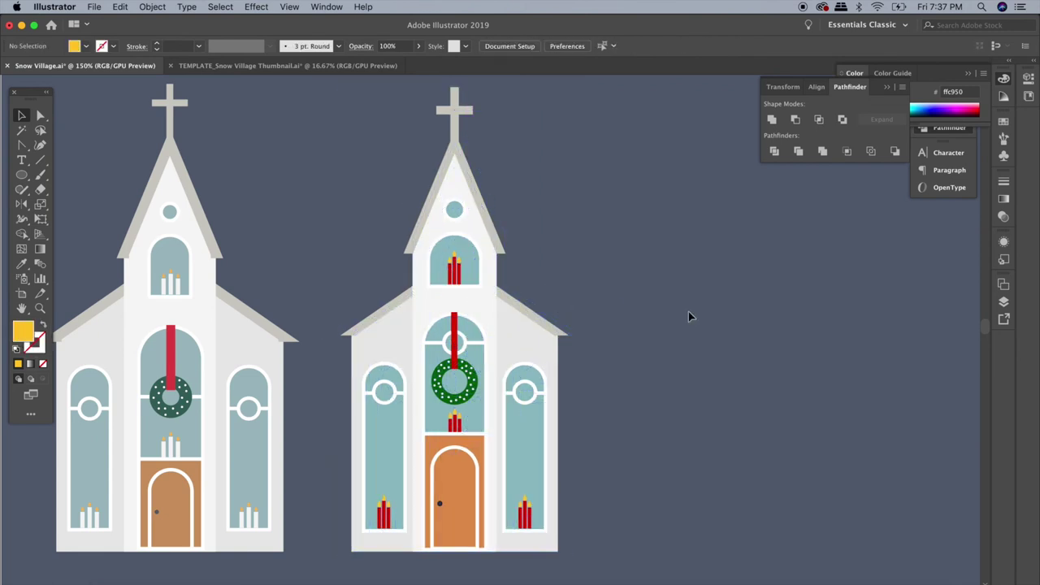
key("ctrl+equal")
key("ctrl+equal")
scroll(688, 311, "down", 3)
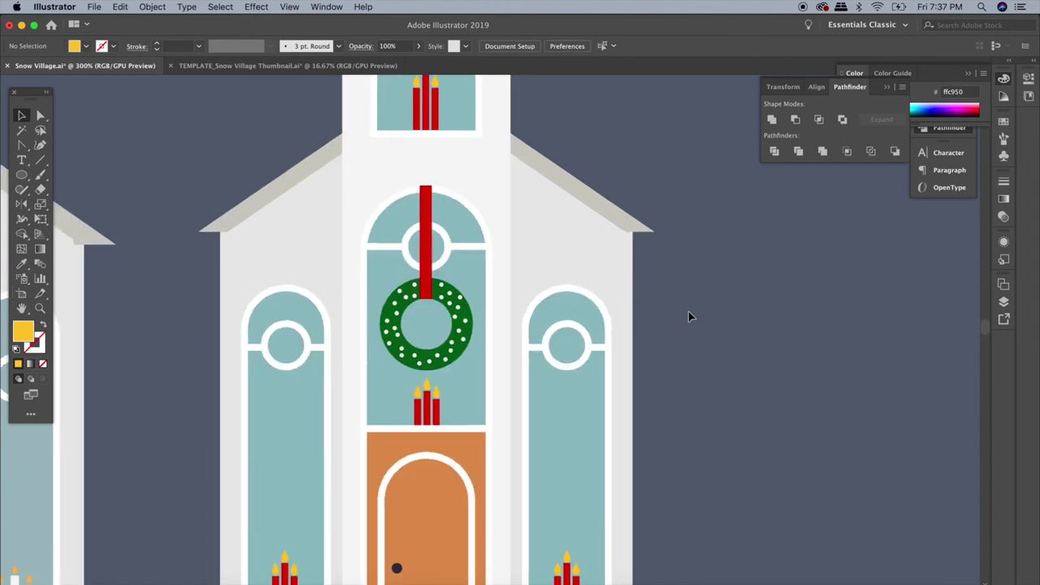
scroll(689, 311, "down", 1)
left_click(582, 276)
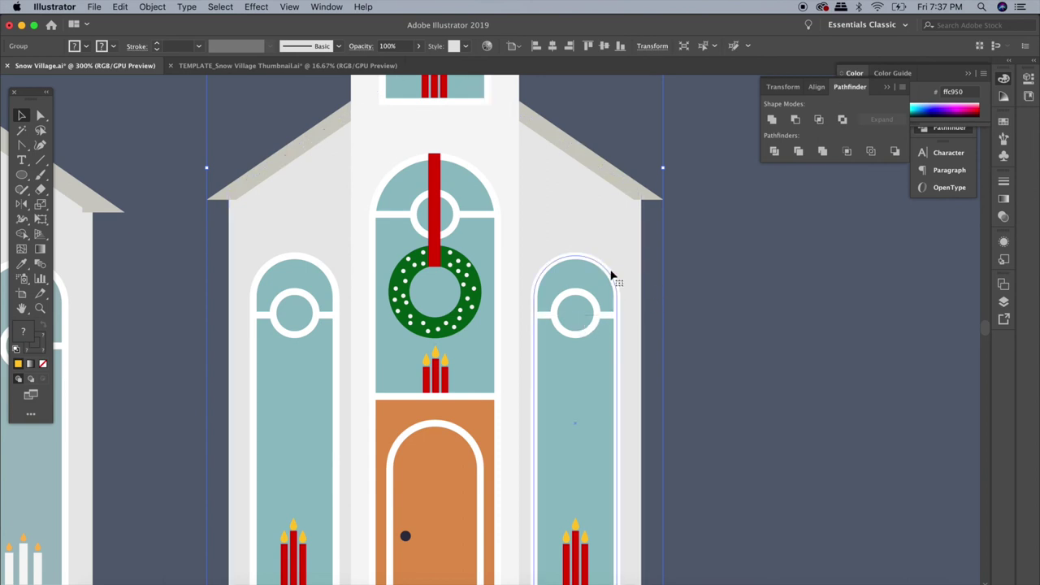
left_click(672, 319)
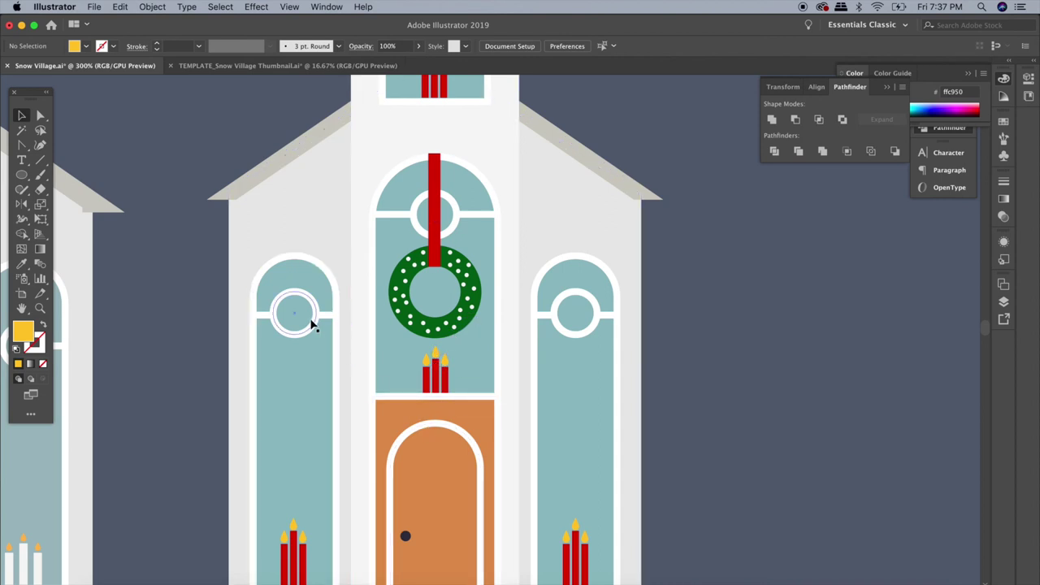
left_click(605, 178)
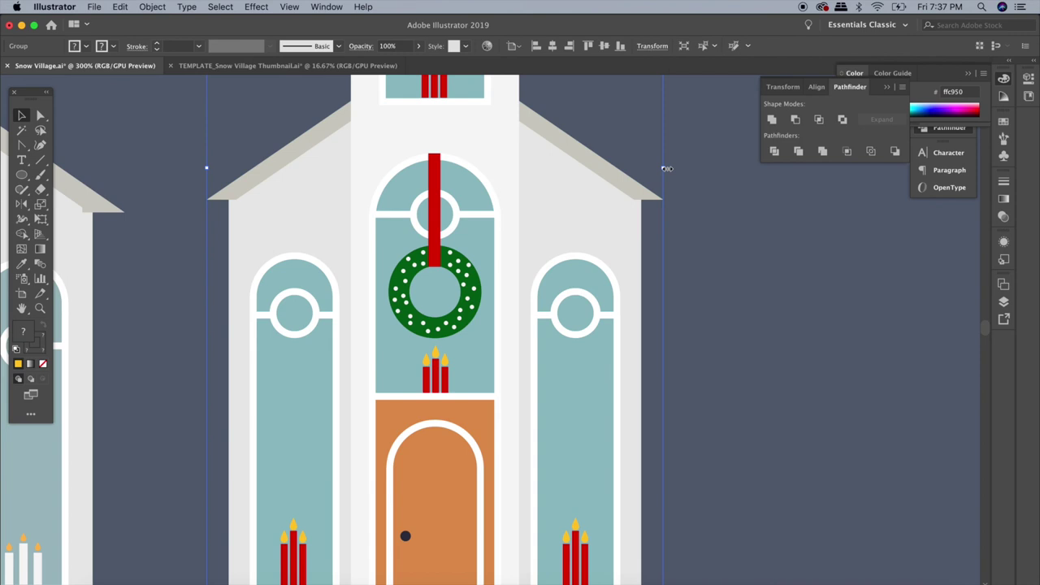
key("ctrl+minus")
key("ctrl+minus")
- Scale the right church down and bring the red candle window group into view
left_click_drag(604, 95, 469, 456)
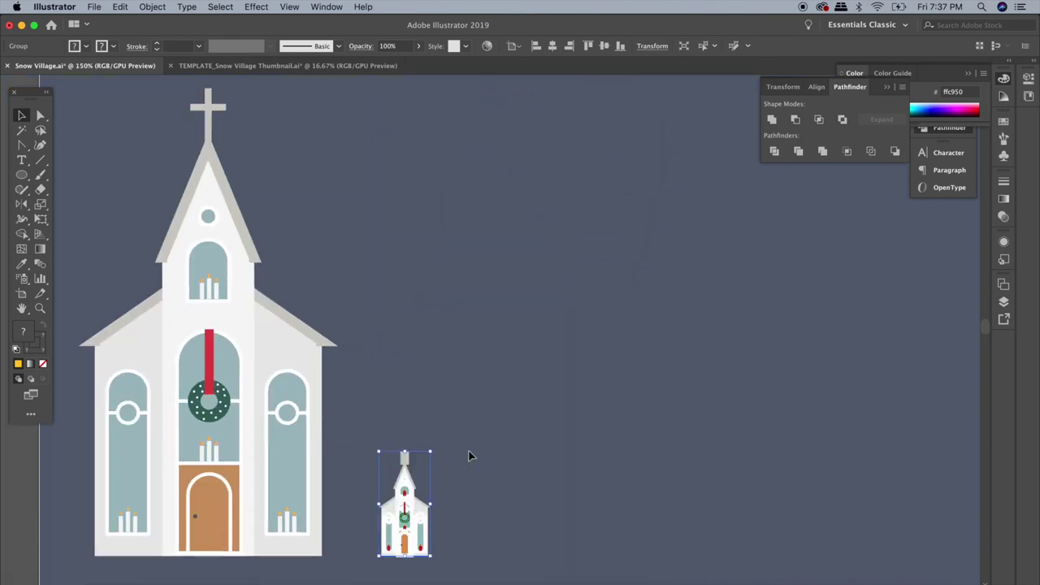
key("ctrl+plus")
key("ctrl+plus")
key("ctrl+plus")
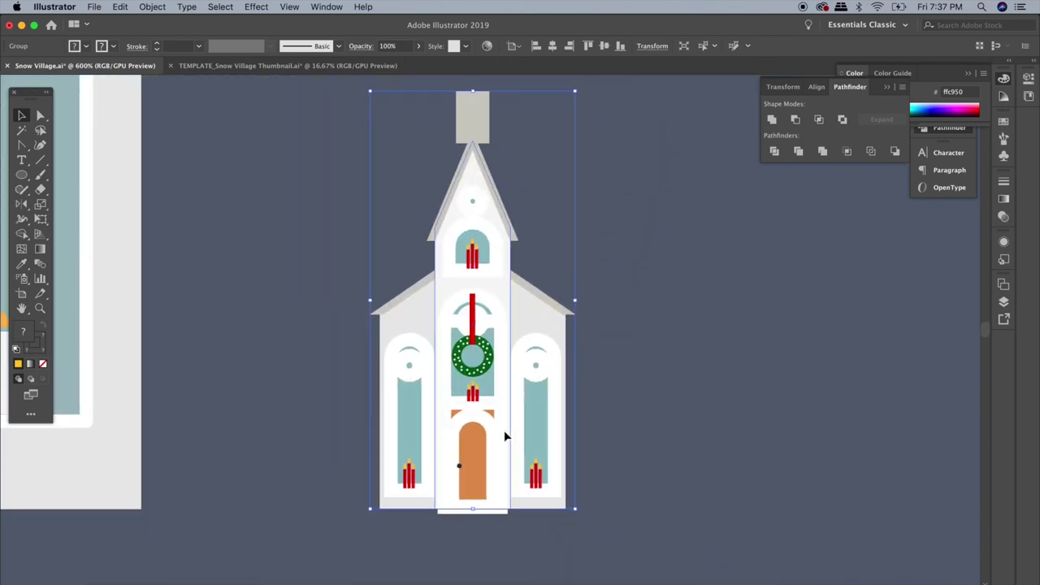
left_click(683, 372)
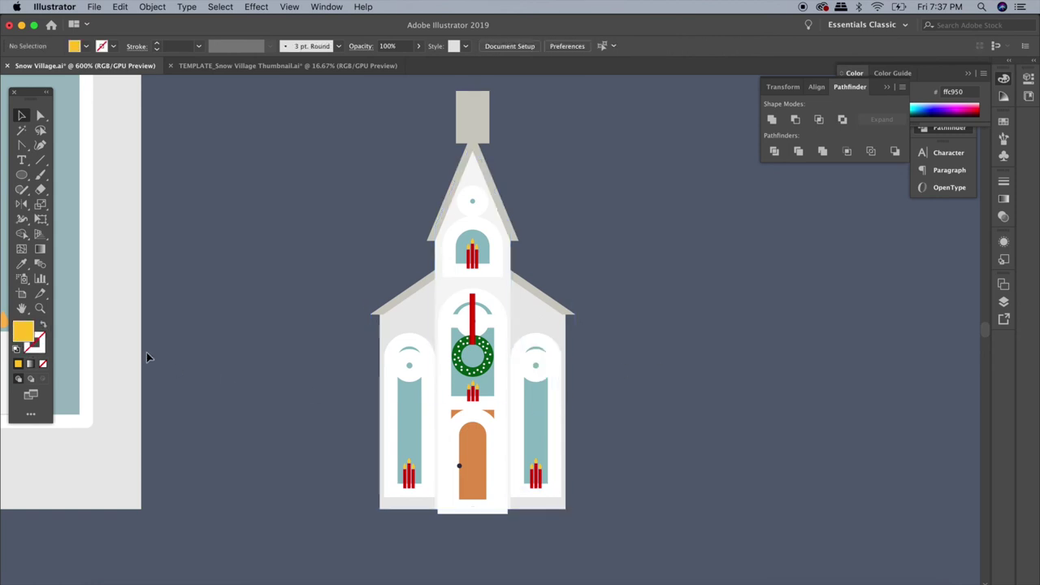
key("h")
mouse_move(250, 374)
left_mouse_down()
mouse_move(515, 388)
mouse_move(495, 406)
mouse_move(503, 411)
left_mouse_up()
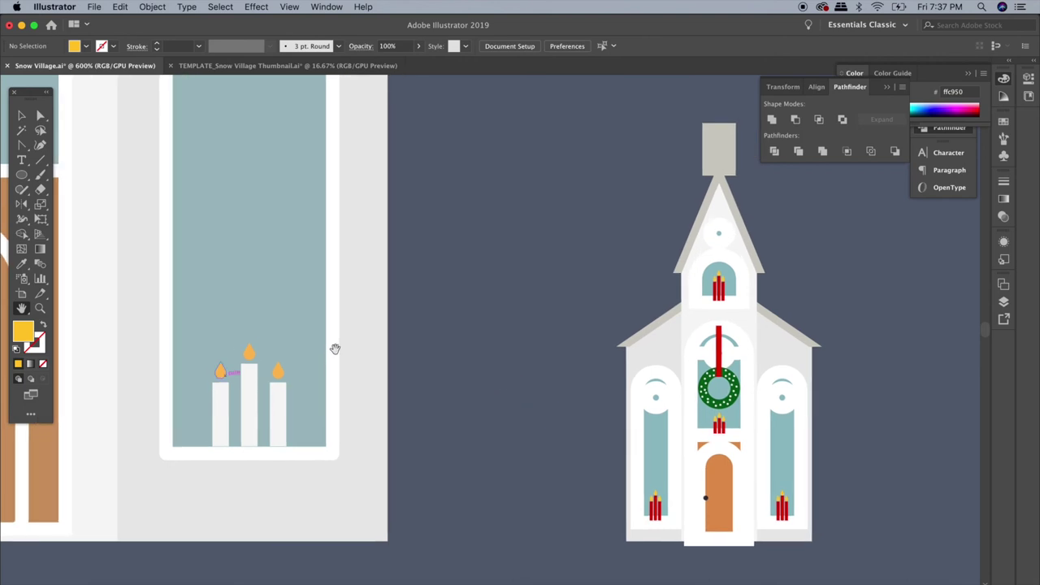
- Place the red candle group in the church's tower window, then zoom out to both churches
key("v")
left_click(334, 281)
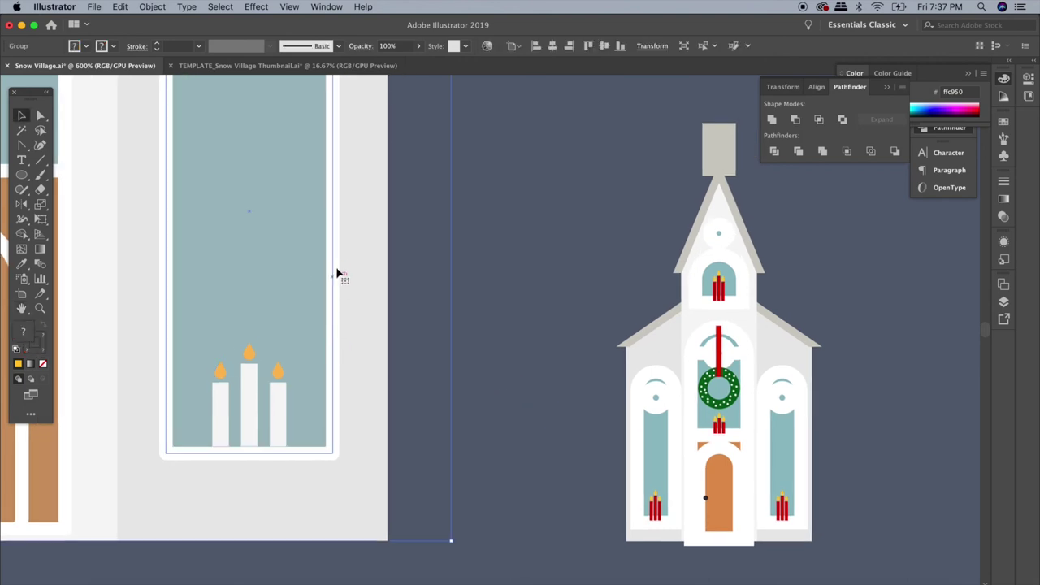
left_click(333, 251)
key("ctrl+minus")
key("ctrl+minus")
key("ctrl+minus")
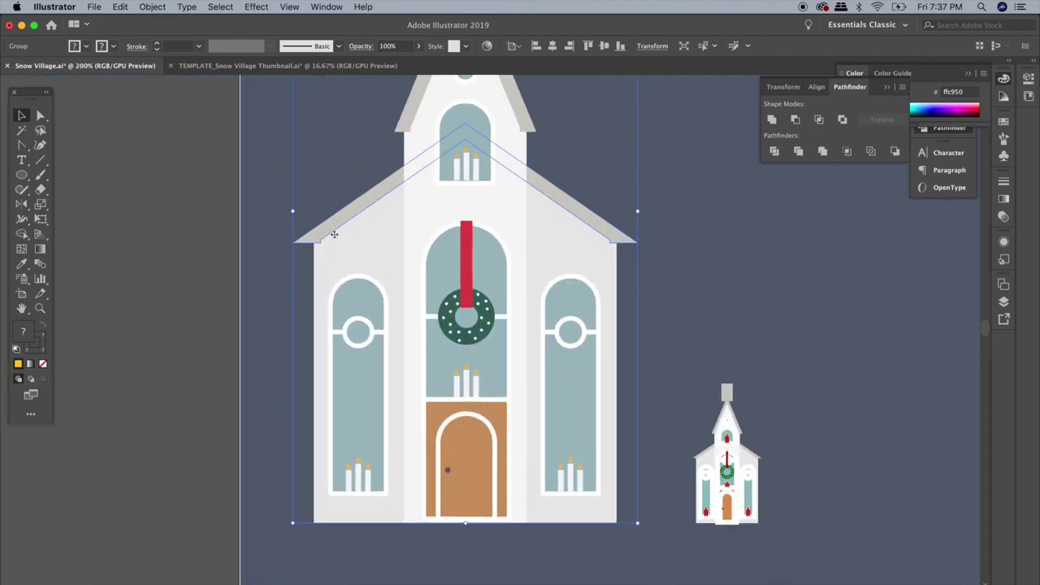
scroll(334, 234, "right", 3)
key("ctrl+plus")
key("ctrl+plus")
key("ctrl+plus")
scroll(334, 235, "right", 5)
scroll(334, 234, "up", 5)
scroll(334, 234, "up", 5)
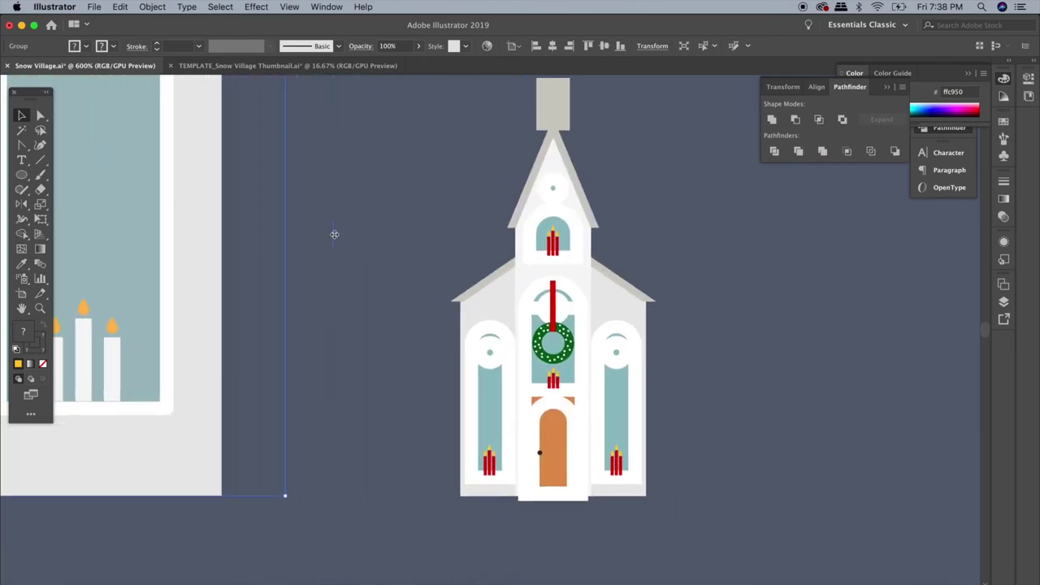
left_click(373, 235)
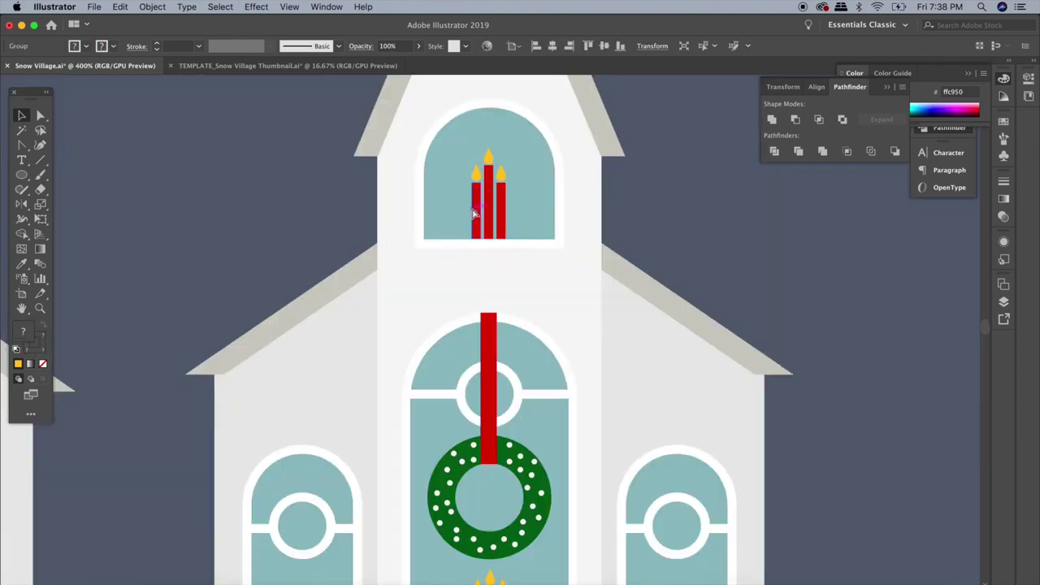
key("ctrl+minus")
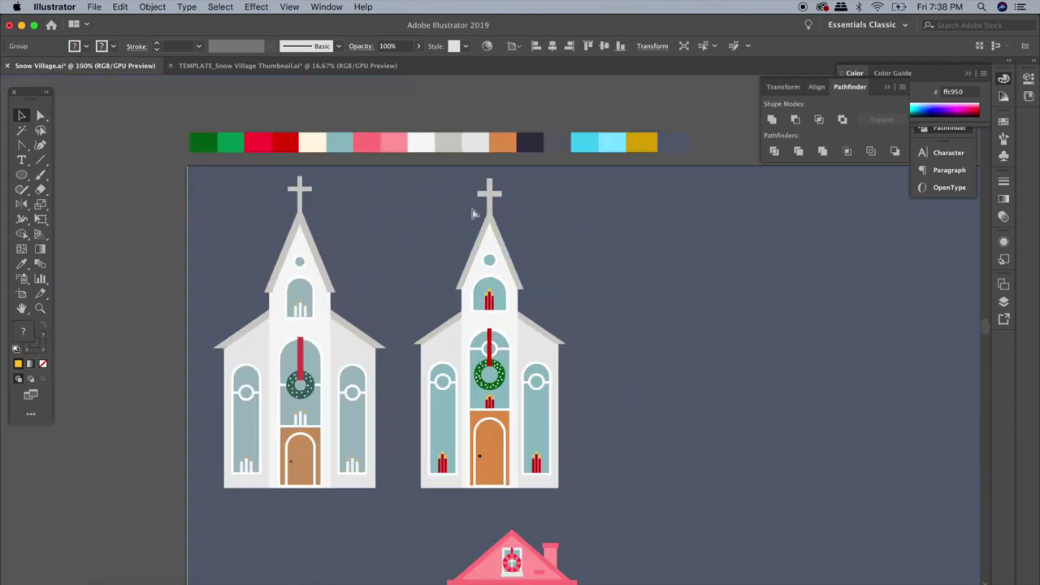
key("ctrl+minus")
key("ctrl+minus")
key("ctrl+minus")
key("ctrl+minus")
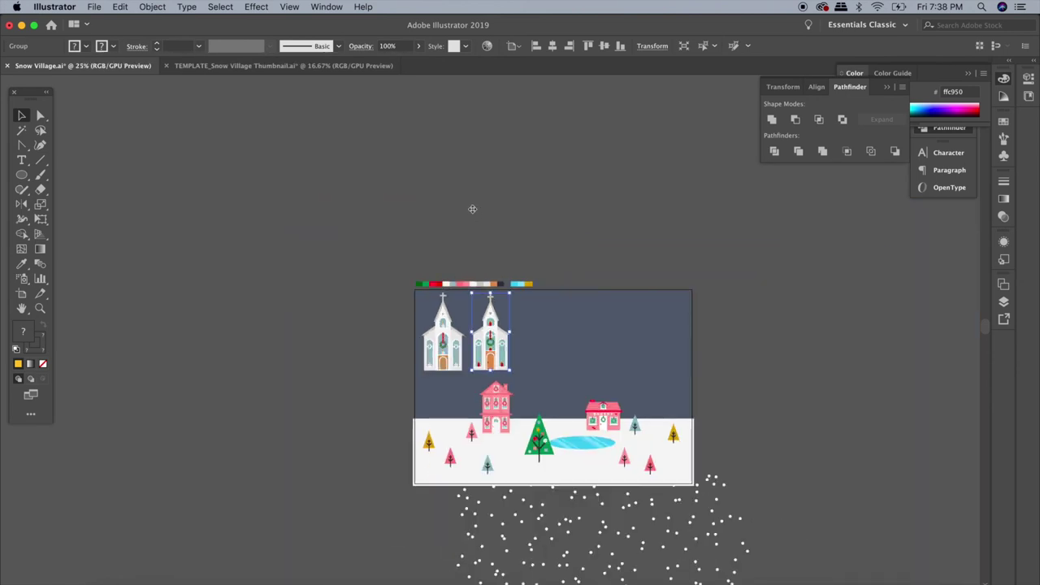
left_click(515, 235)
left_click_drag(471, 342, 761, 347)
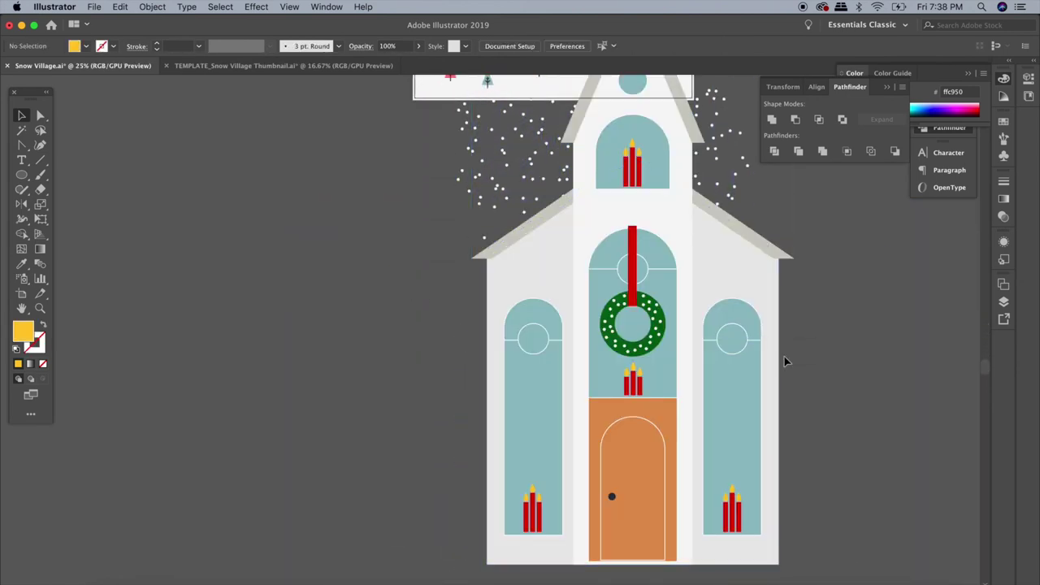
key("ctrl+plus")
key("ctrl+plus")
key("ctrl+plus")
scroll(784, 355, "down", 3)
scroll(784, 356, "right", 4)
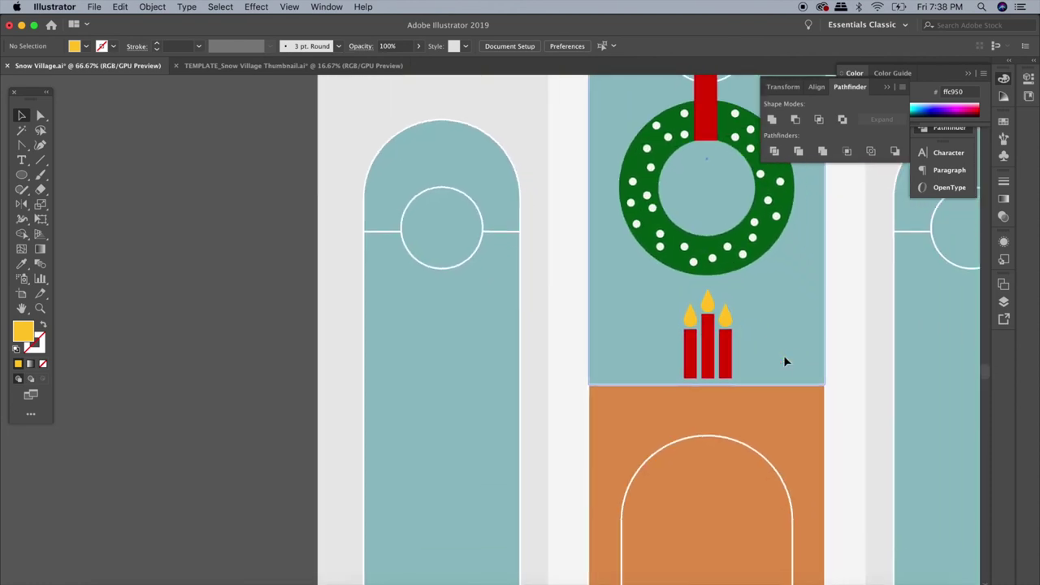
key("ctrl+minus")
key("ctrl+minus")
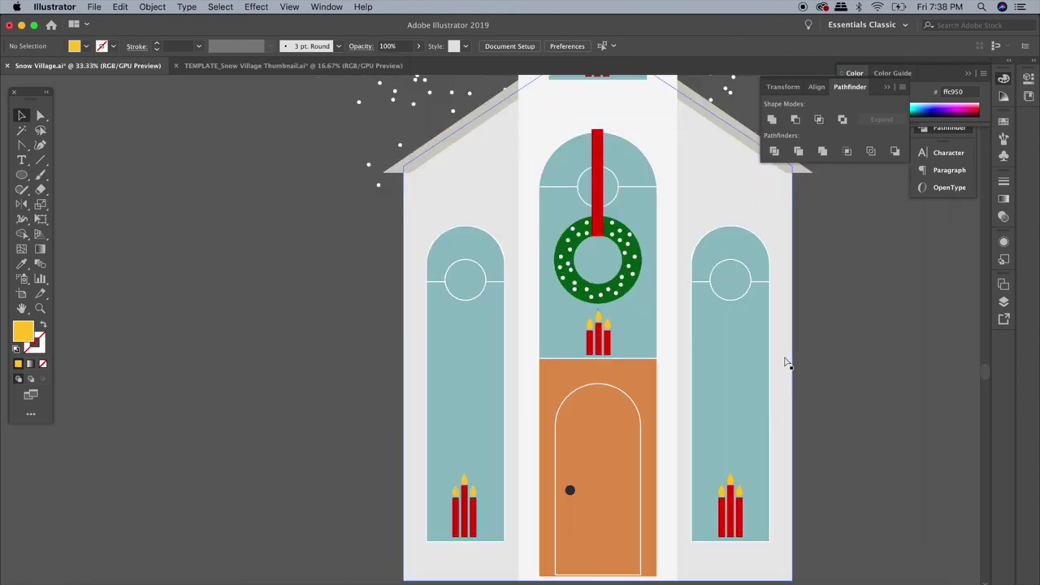
key("ctrl+minus")
key("ctrl+minus")
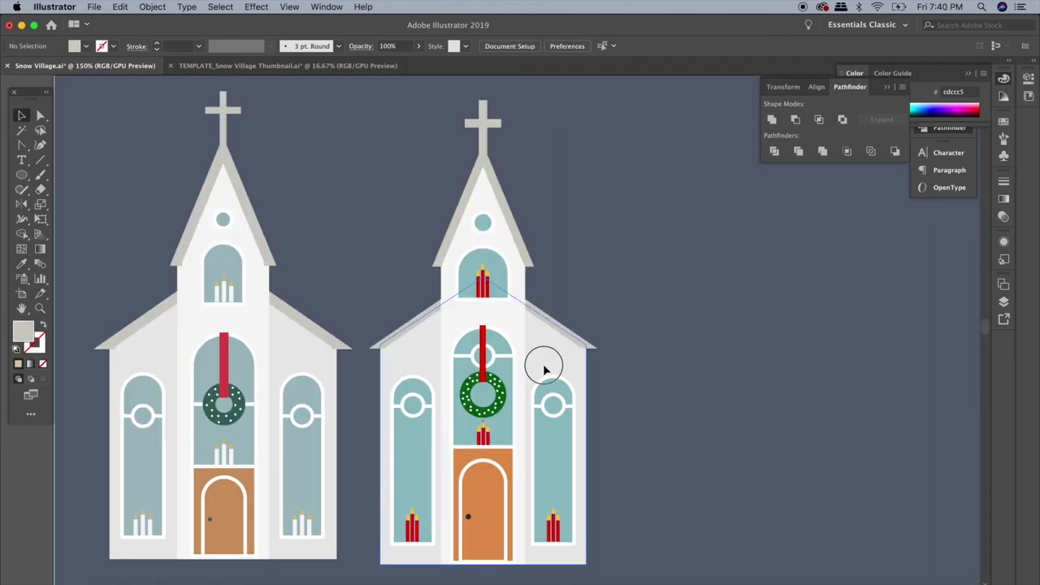
left_click(545, 370)
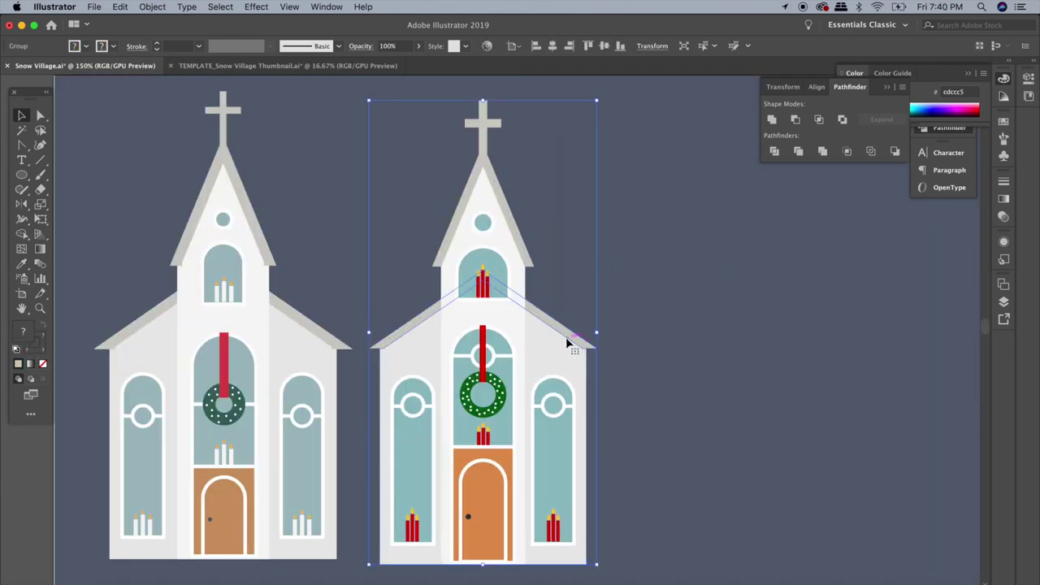
- Convert the right church's strokes to filled shapes with Object > Path > Outline Stroke
left_click(152, 7)
mouse_move(156, 283)
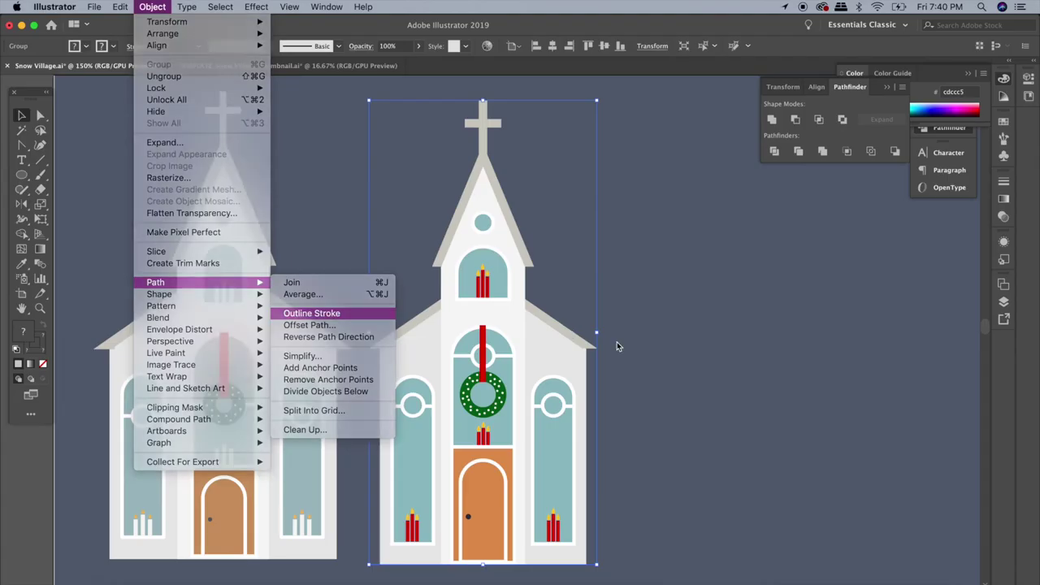
left_click(625, 361)
left_click(591, 415)
scroll(564, 413, "up", 4)
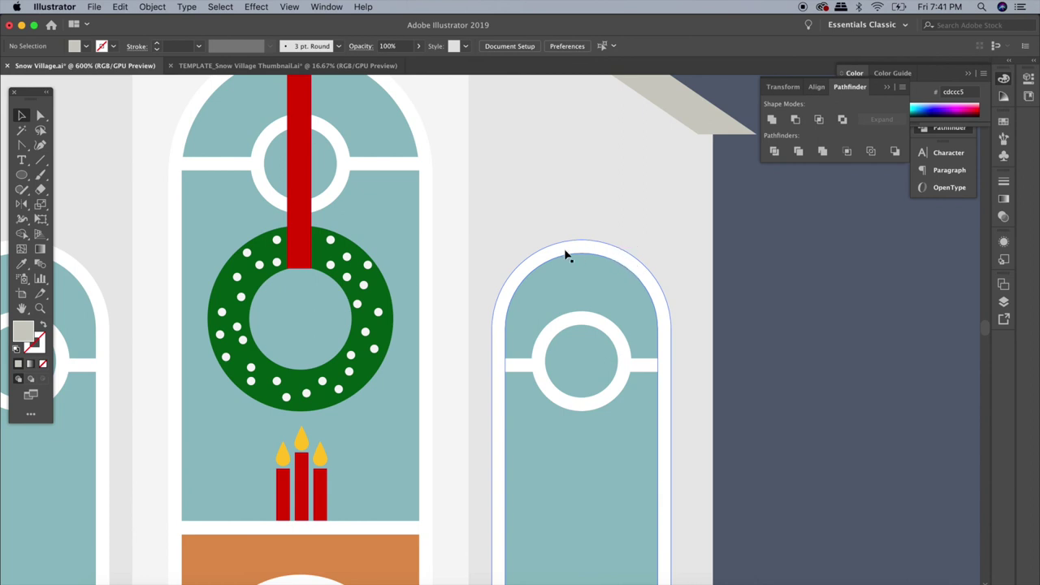
left_click(636, 274)
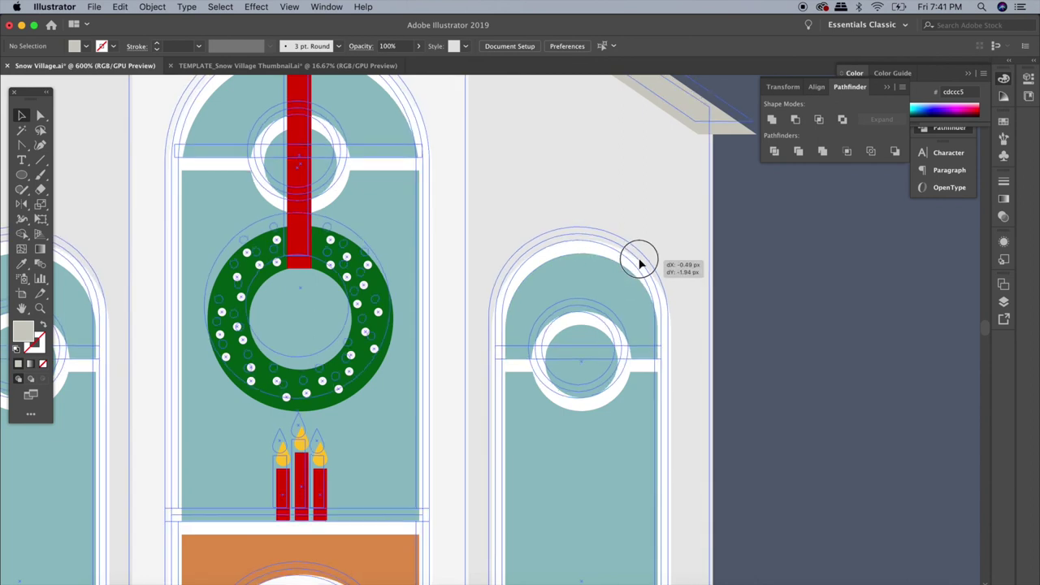
scroll(691, 280, "down", 1)
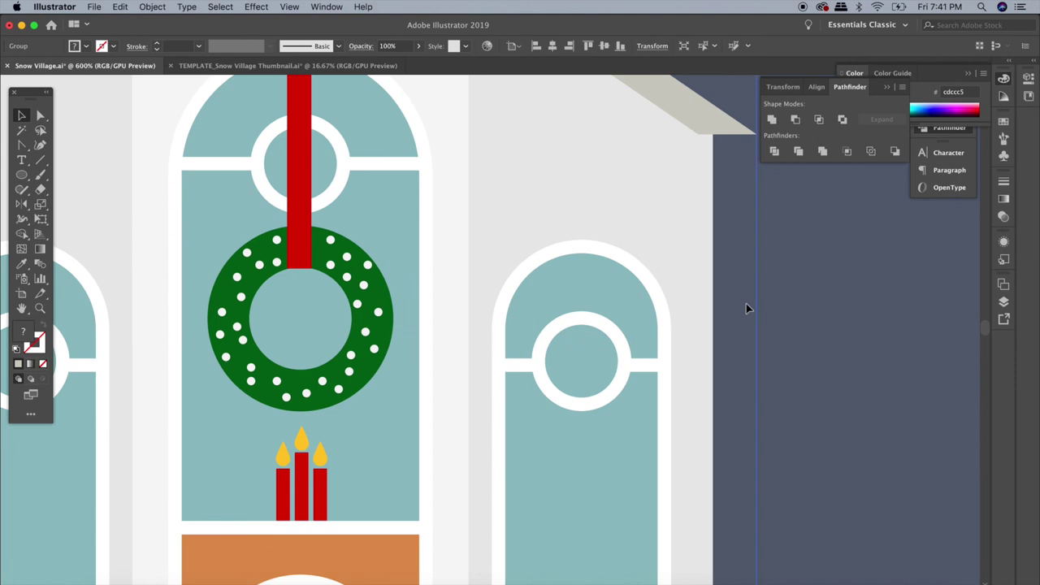
scroll(746, 305, "down", 3)
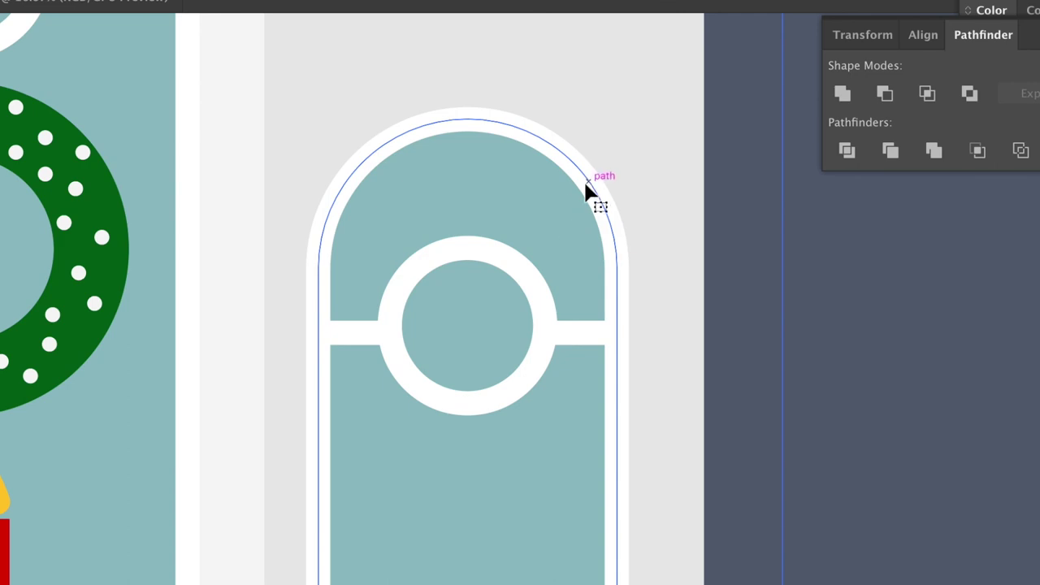
- Test the result by dragging a teal window arch away from its frame, then undo
left_click(611, 196)
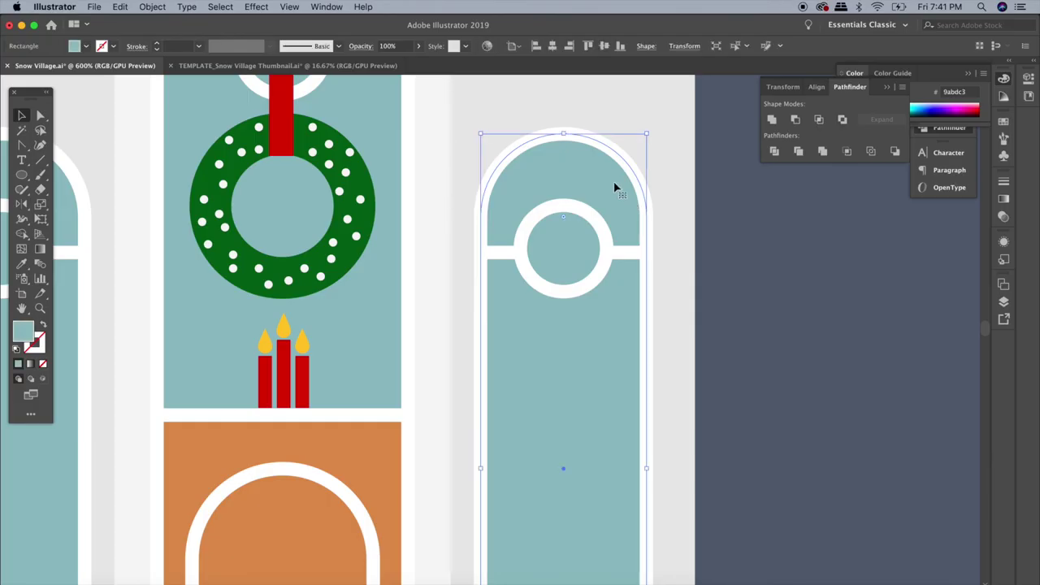
right_click(607, 188)
left_click(639, 286)
left_click(732, 223)
left_click(623, 202)
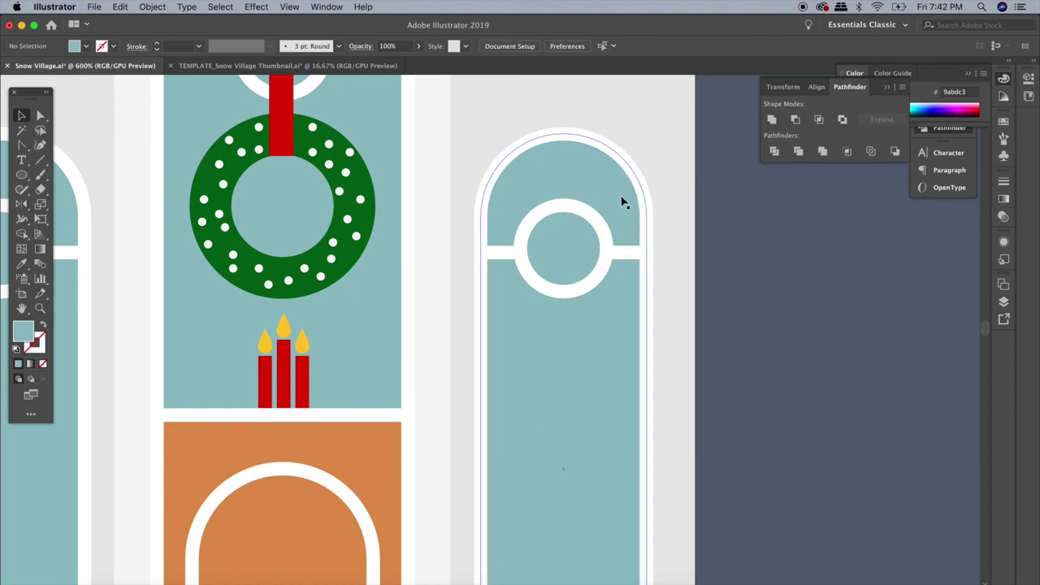
mouse_move(606, 200)
left_mouse_down()
mouse_move(710, 206)
mouse_move(866, 274)
left_mouse_up()
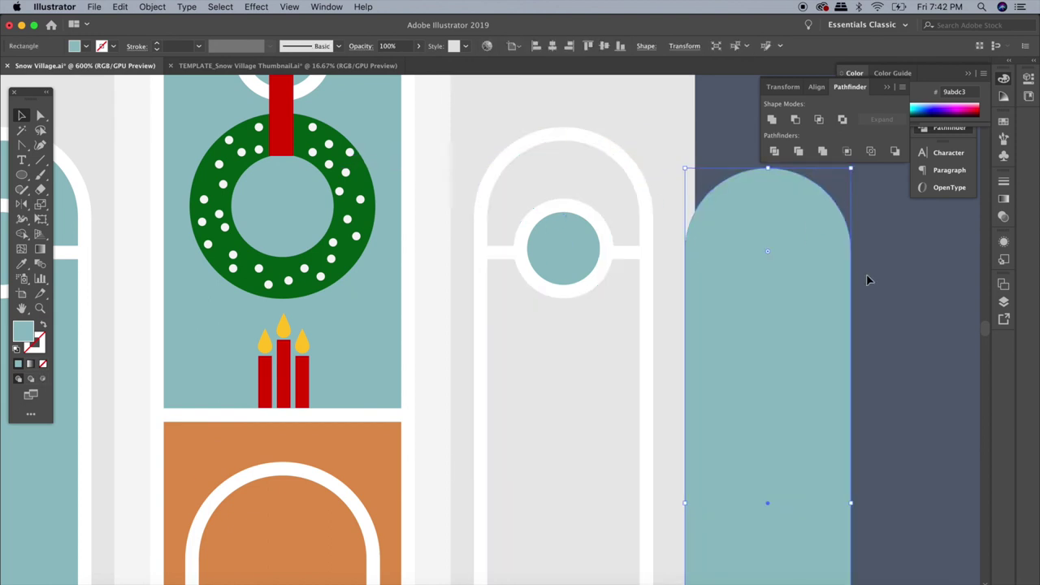
key("super+0")
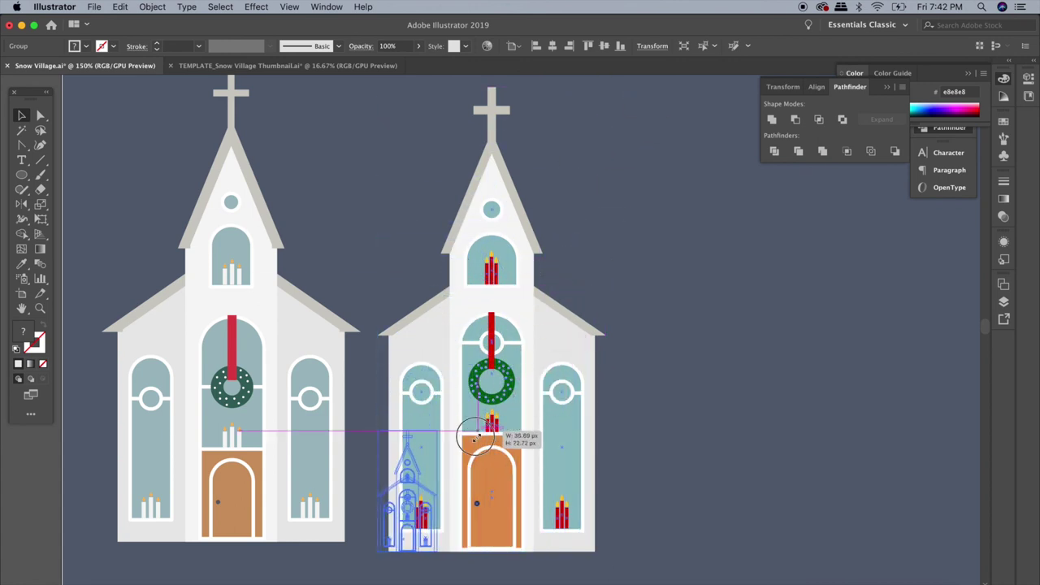
- Shrink the red-candle church, then enlarge it to match the original white-candle church
left_click_drag(605, 86, 470, 443)
key("super+equal")
key("super+equal")
key("super+equal")
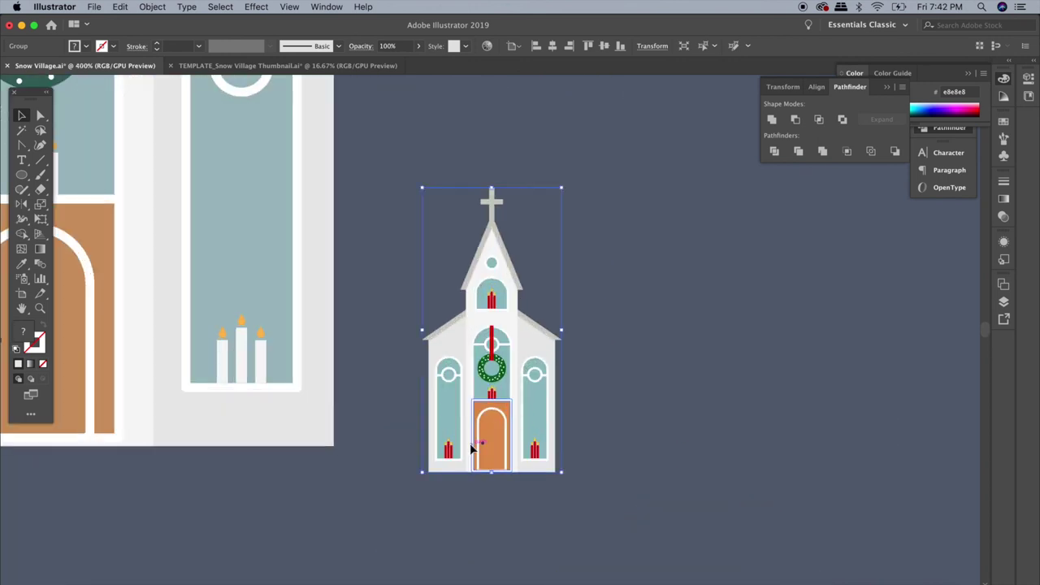
left_click(629, 469)
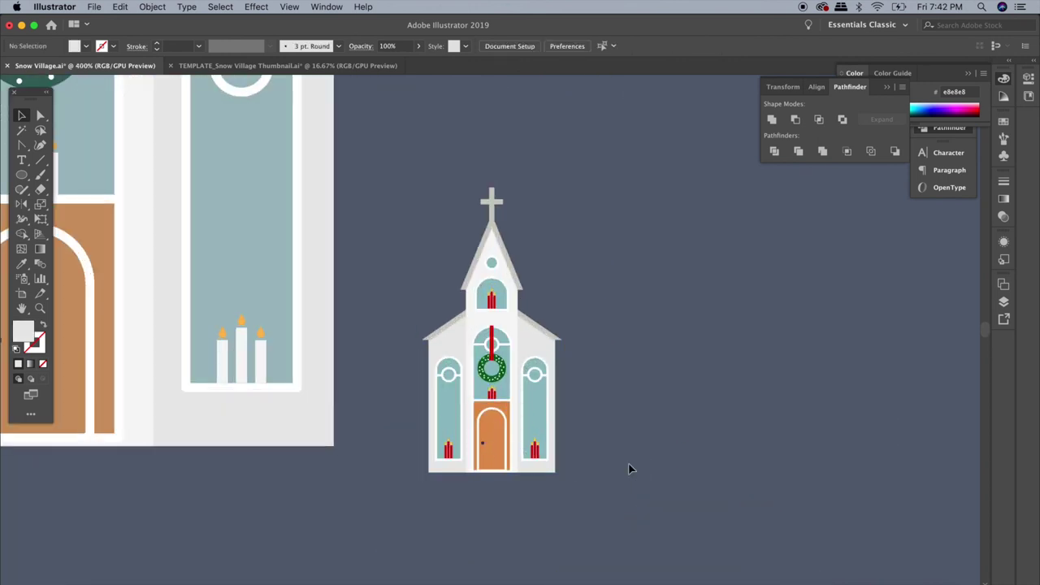
key("super+1")
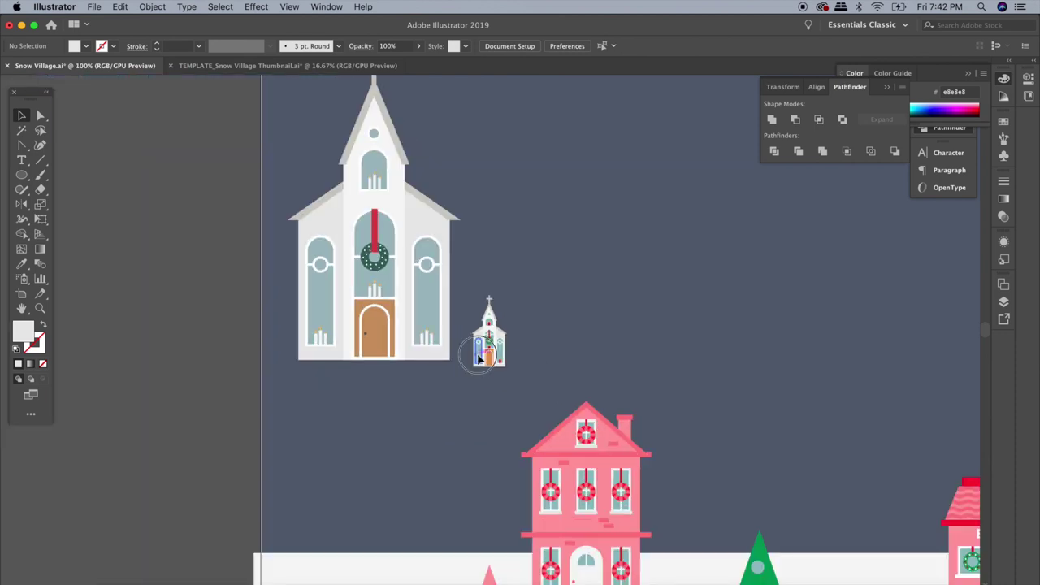
left_click(479, 360)
left_click_drag(506, 298, 919, 94)
left_click(356, 204, "alt+super")
key("super+equal")
key("super+minus")
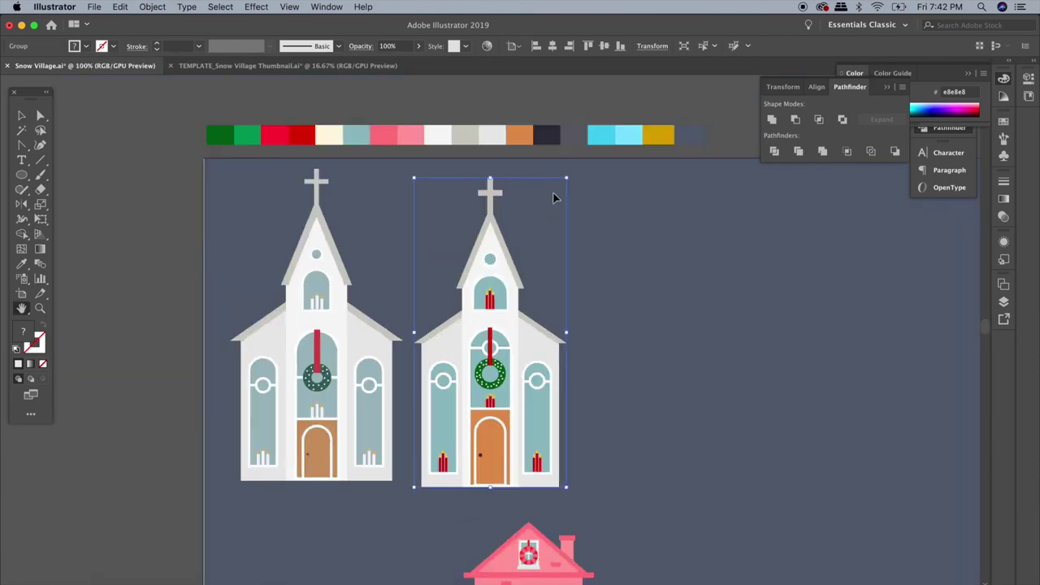
scroll(552, 192, "down", 3)
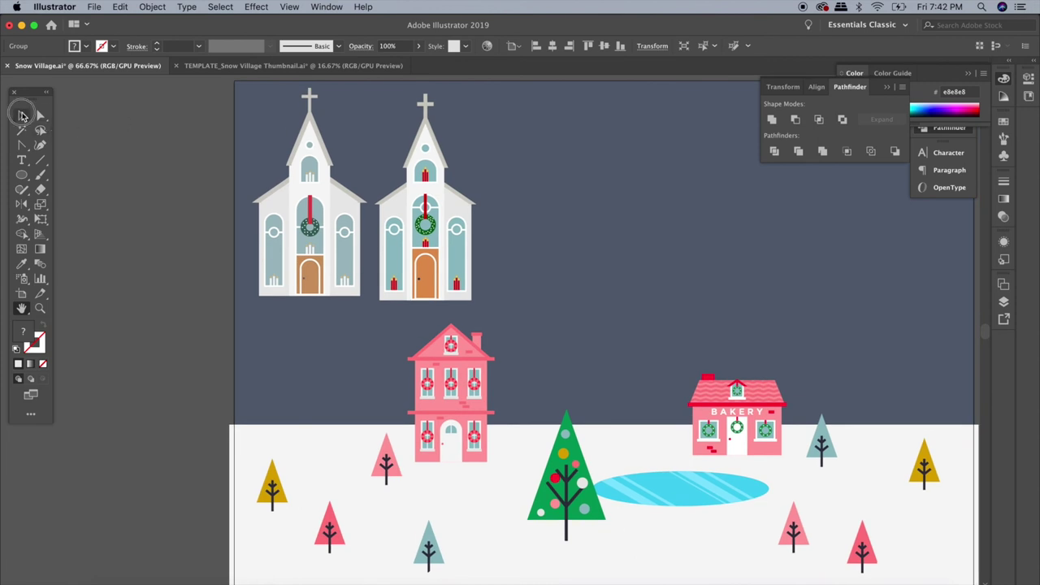
- Move the red-candle church between the pink house and the bakery; the snowflake move is undone
left_click(22, 116)
mouse_move(424, 209)
left_mouse_down()
mouse_move(476, 234)
mouse_move(587, 369)
left_mouse_up()
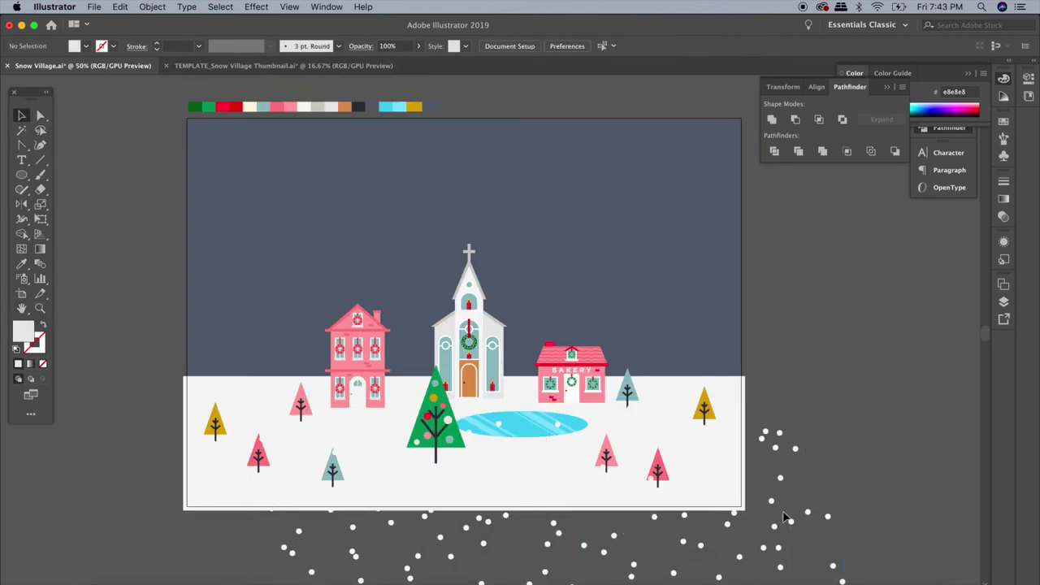
left_click_drag(765, 532, 702, 244)
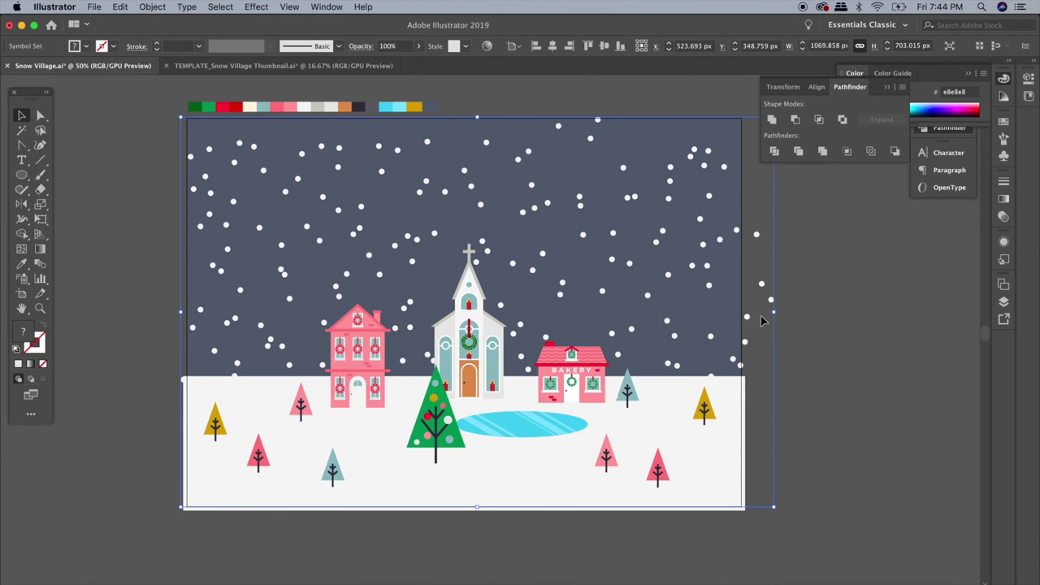
key("cmd+z")
- Deselect everything and save Snow Village.ai
left_click(762, 320)
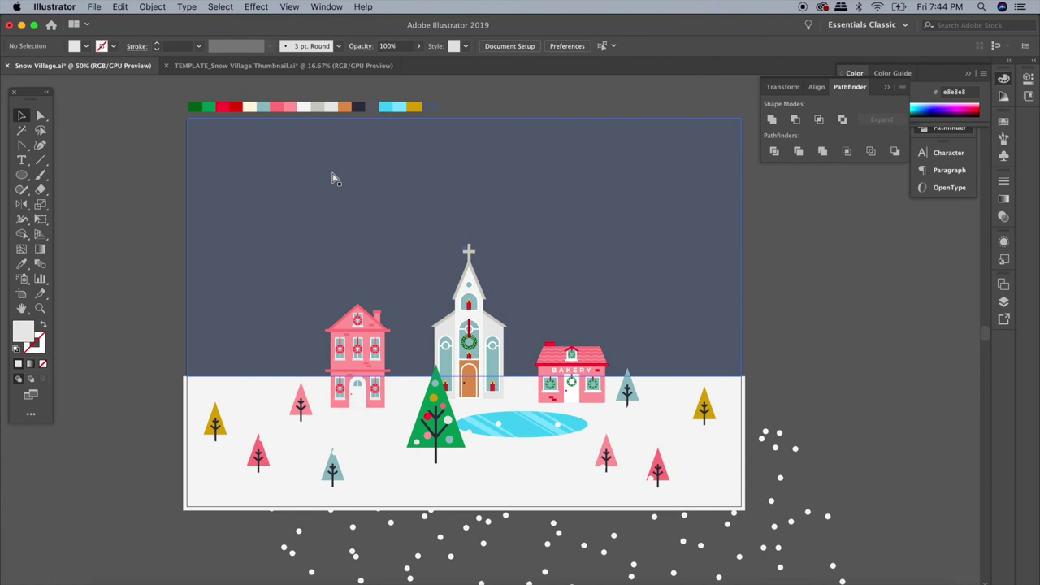
key("cmd+s")
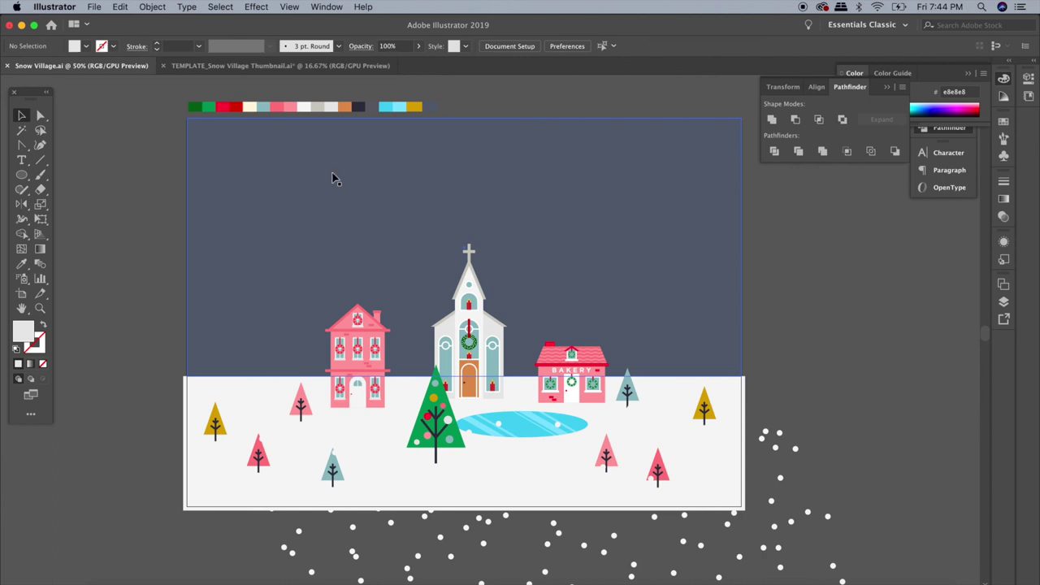